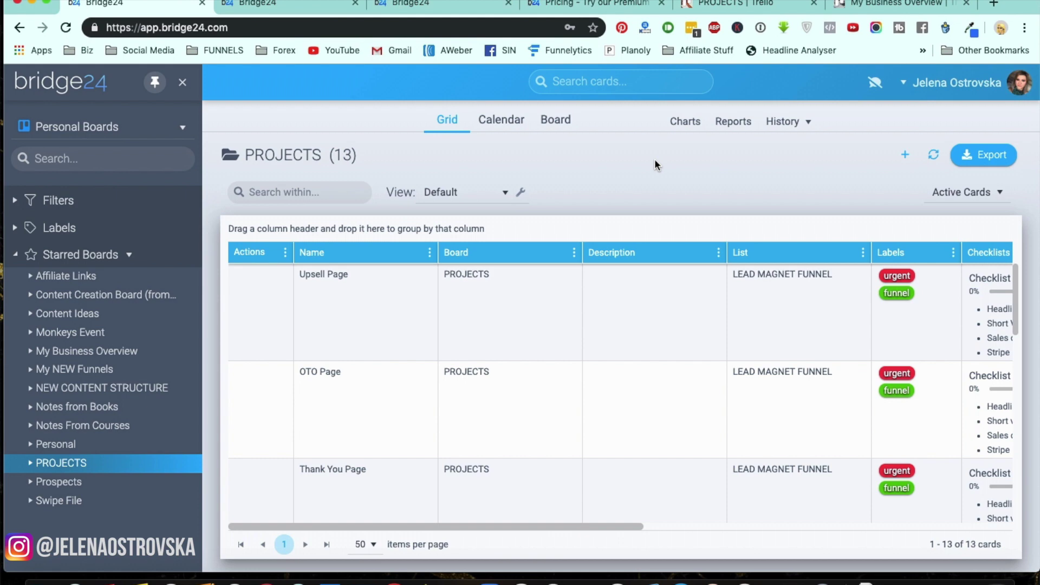
Step: Open the Bridge24 pricing page and review the Supported Features by Provider comparison table, including main and additional features
click(591, 4)
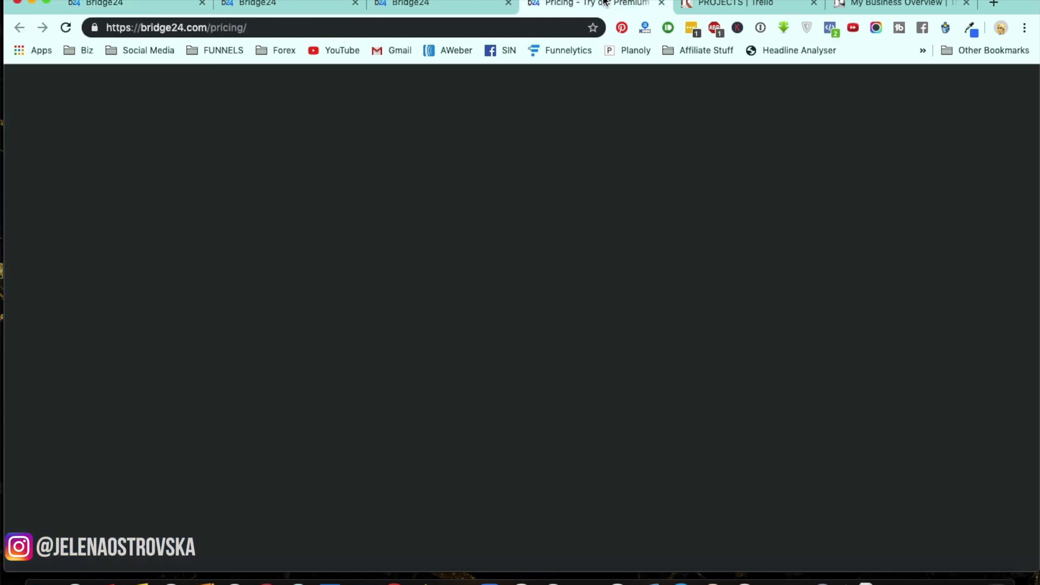
mouse_move(683, 93)
scroll(898, 300, up, 10)
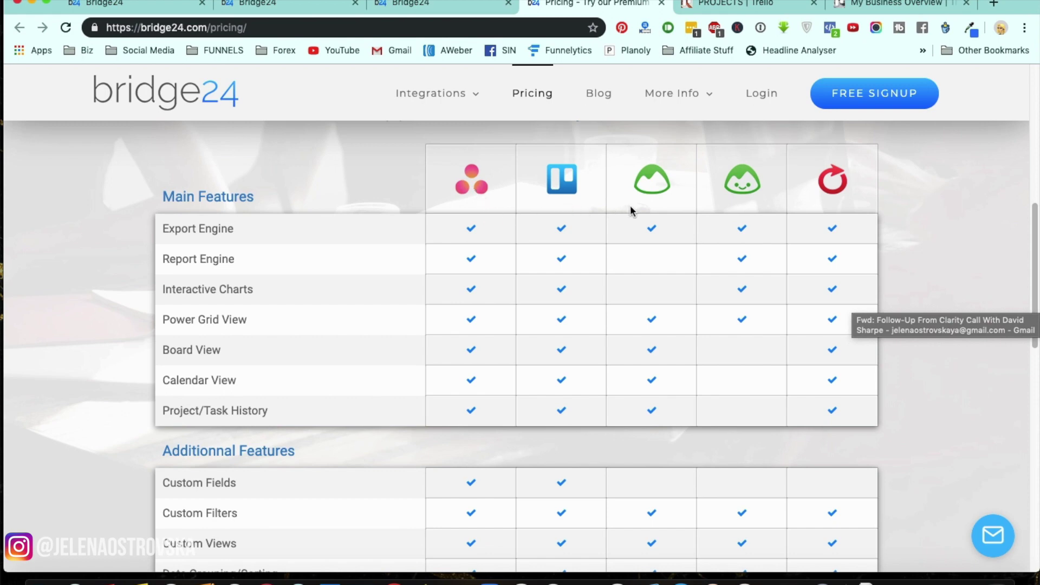
scroll(928, 212, up, 3)
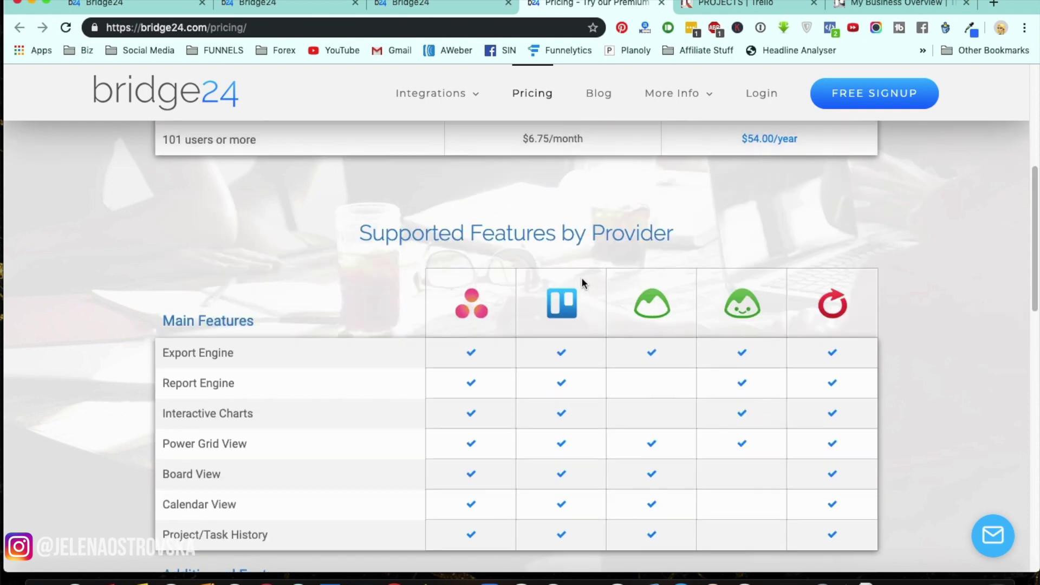
scroll(950, 275, down, 5)
mouse_move(471, 95)
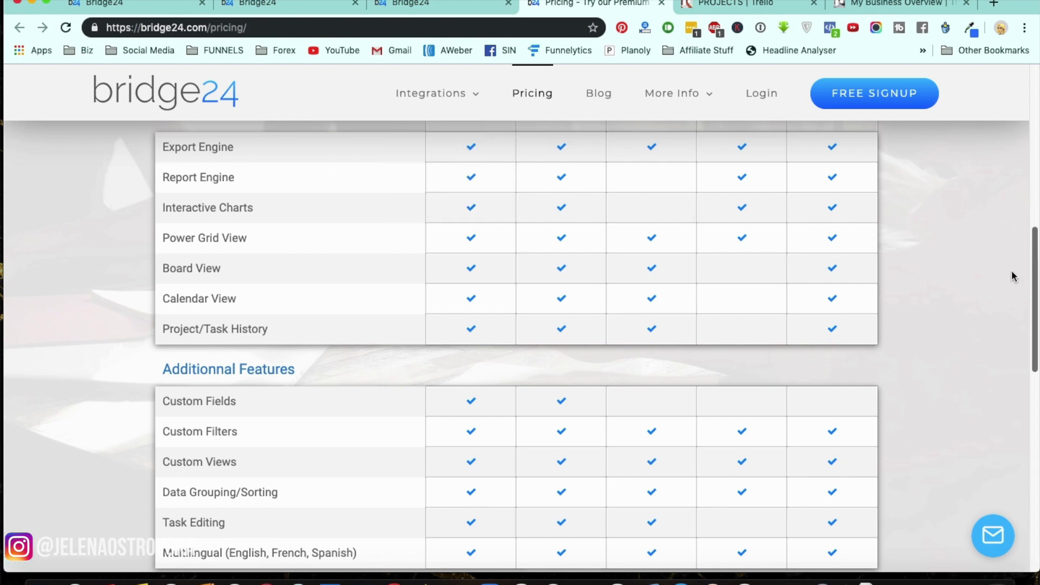
scroll(986, 314, up, 3)
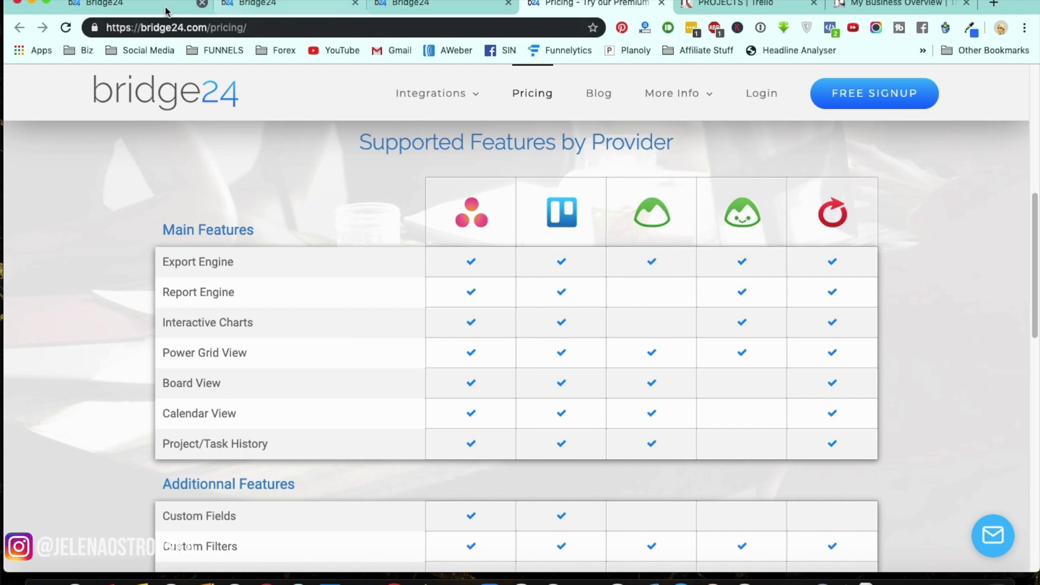
Step: Revisit the Bridge24 PROJECTS grid and switch to Trello to look over the My Business Overview board
click(135, 7)
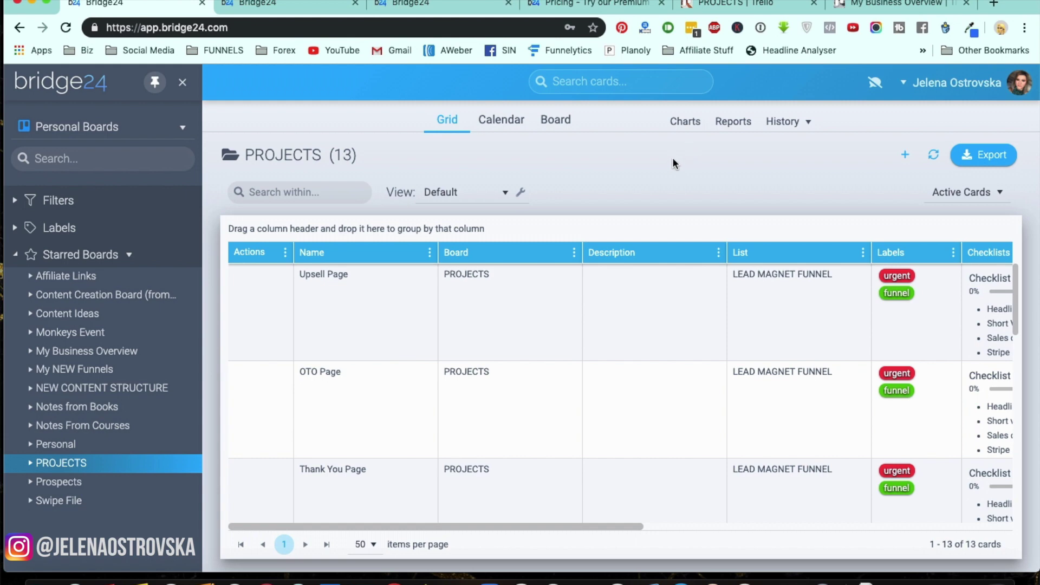
click(861, 9)
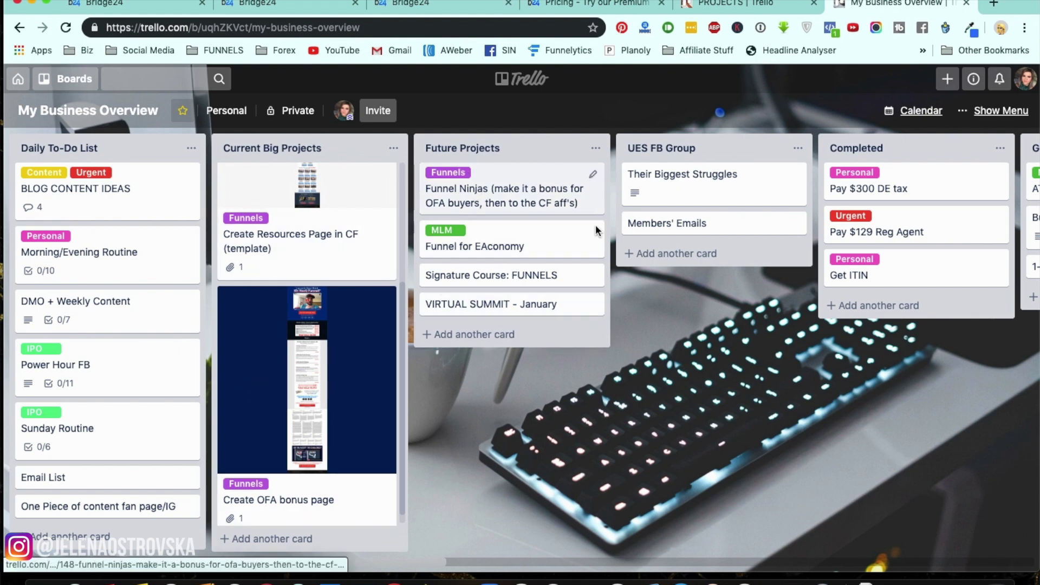
drag(417, 567, 262, 564)
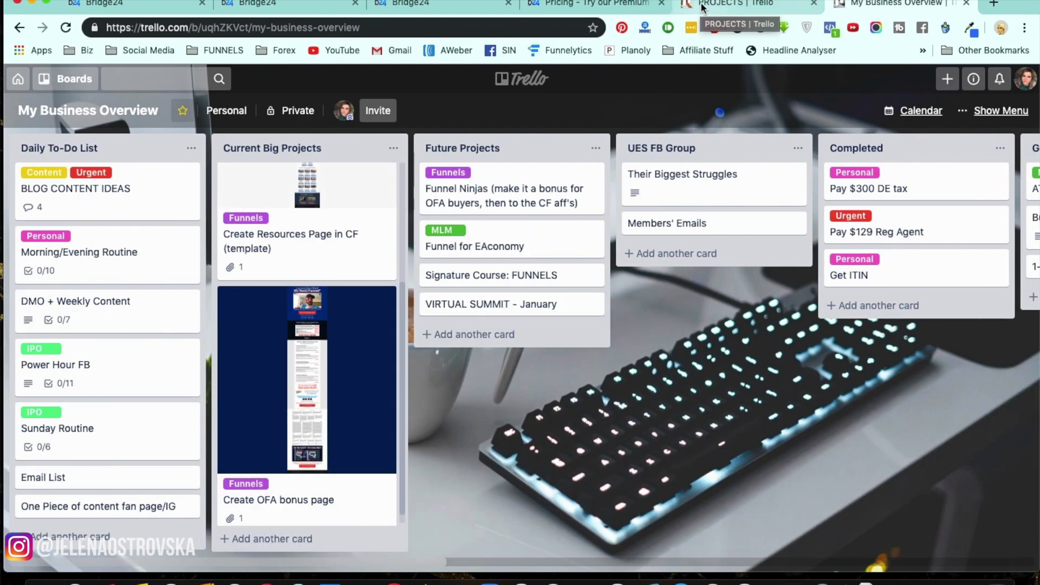
Step: Open the Capture Page card on Trello's PROJECTS board and review its checklist and member options
click(719, 6)
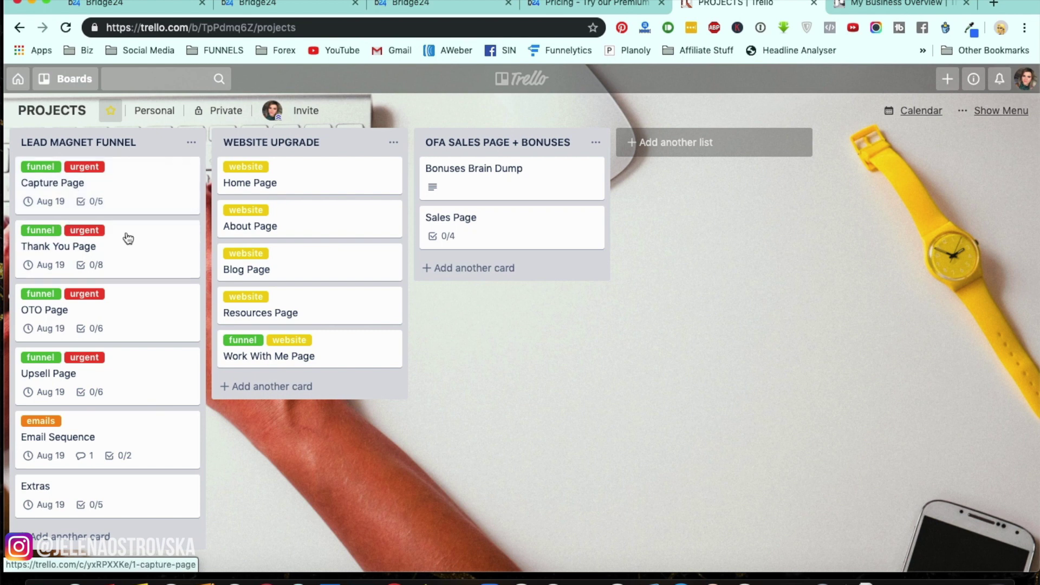
click(134, 206)
scroll(360, 385, down, 1)
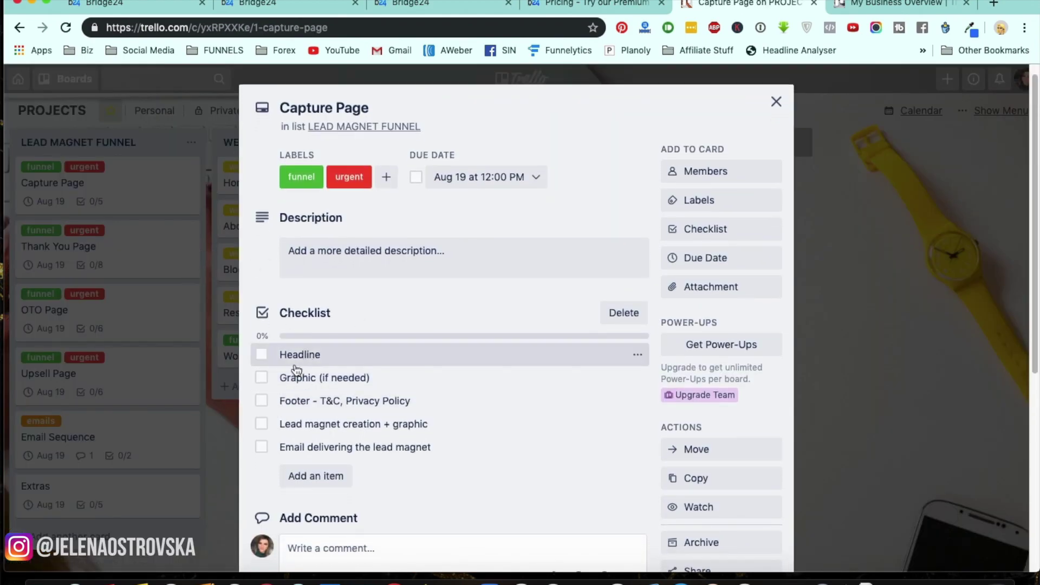
scroll(379, 399, down, 2)
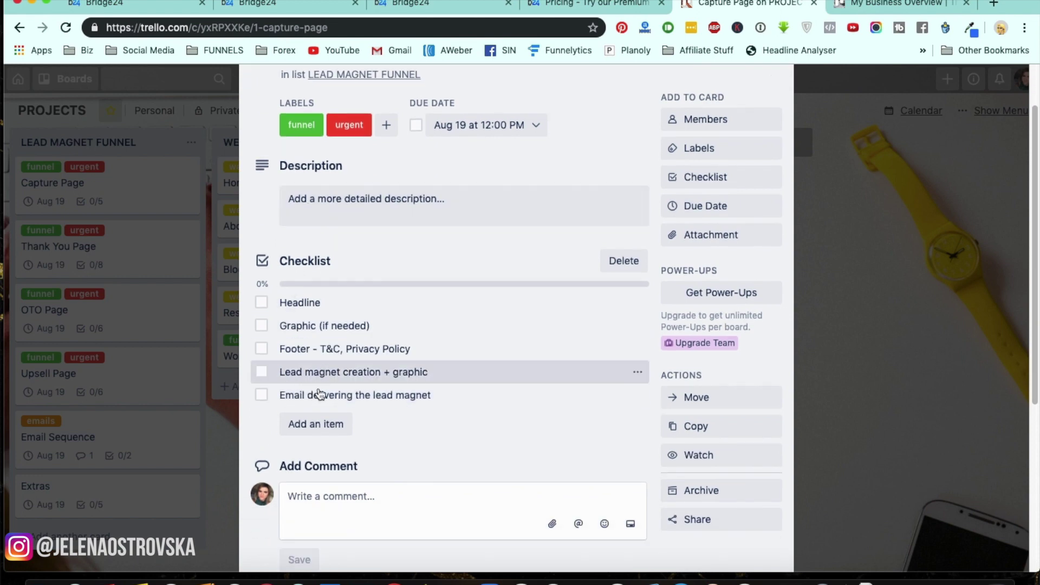
scroll(463, 174, up, 1)
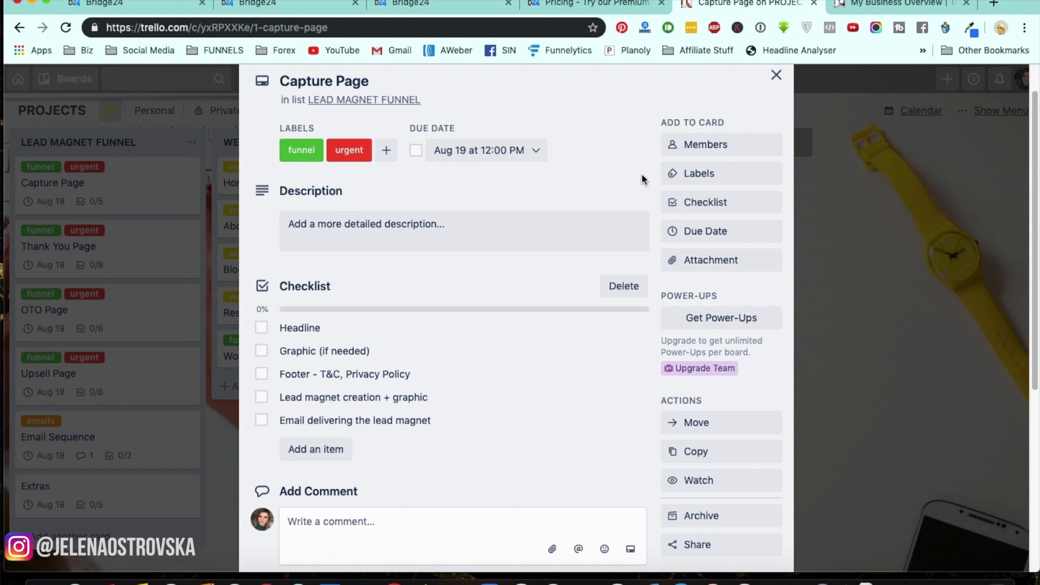
click(698, 143)
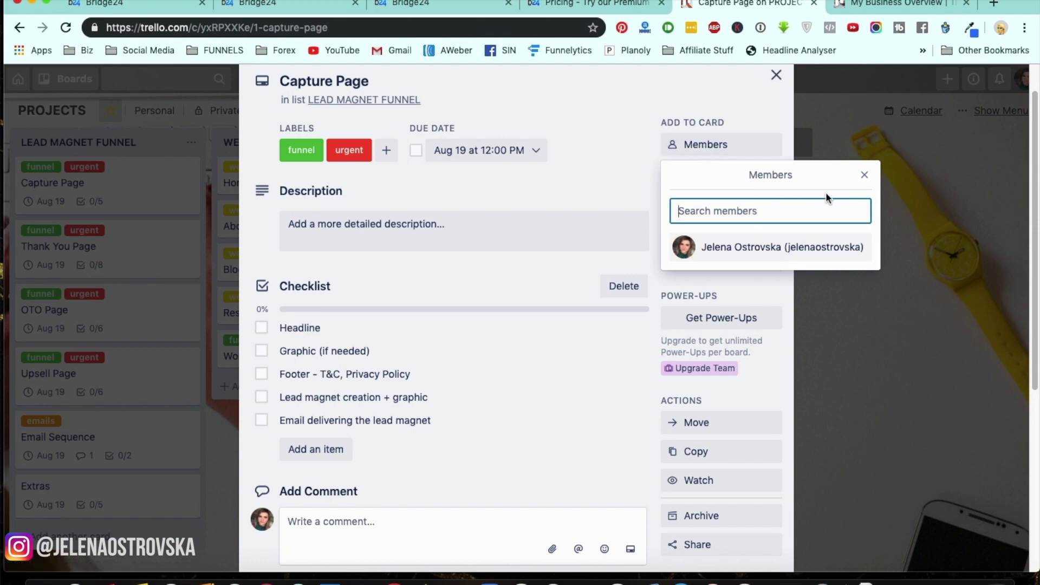
click(864, 176)
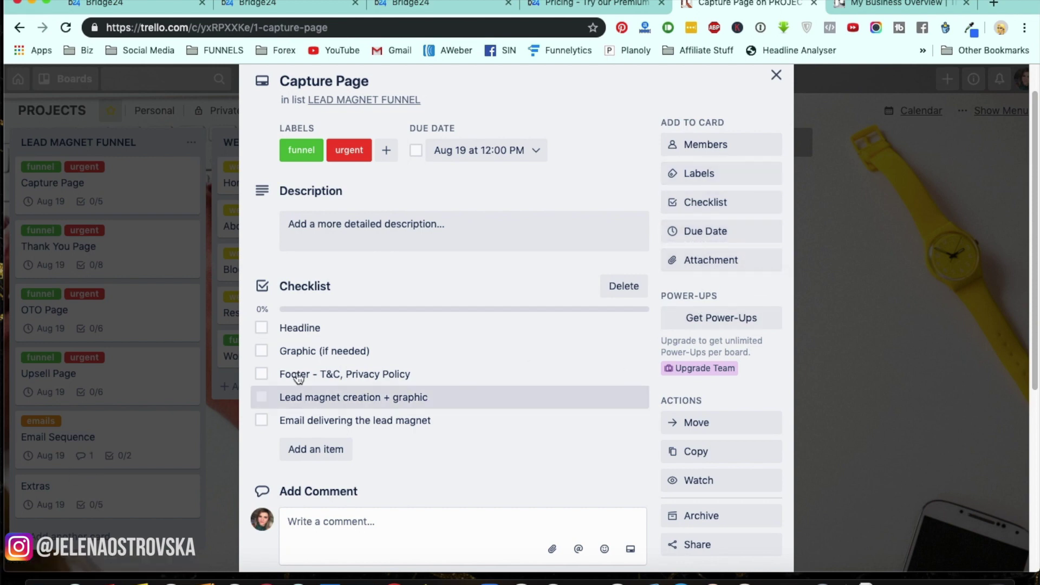
Step: Glance at the My Business Overview board, then return to the PROJECTS board and close the Capture Page card
click(861, 5)
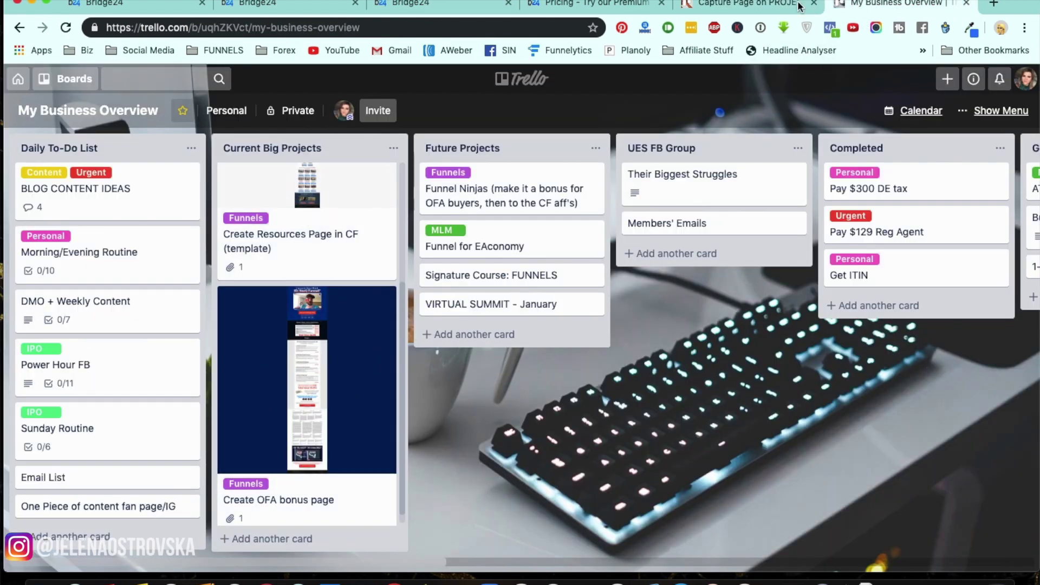
click(748, 5)
scroll(789, 261, up, 2)
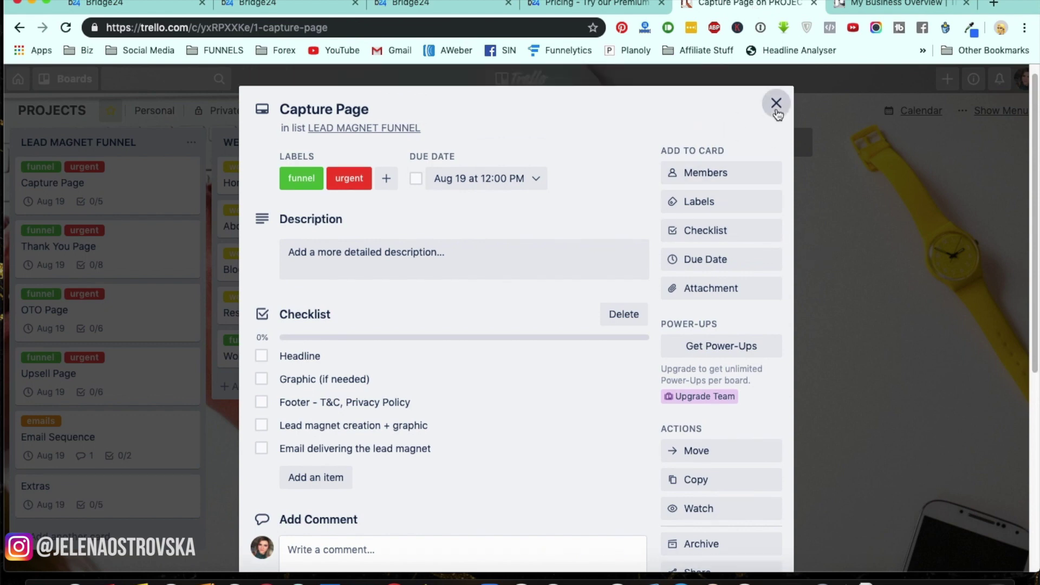
scroll(822, 239, down, 1)
scroll(796, 101, up, 2)
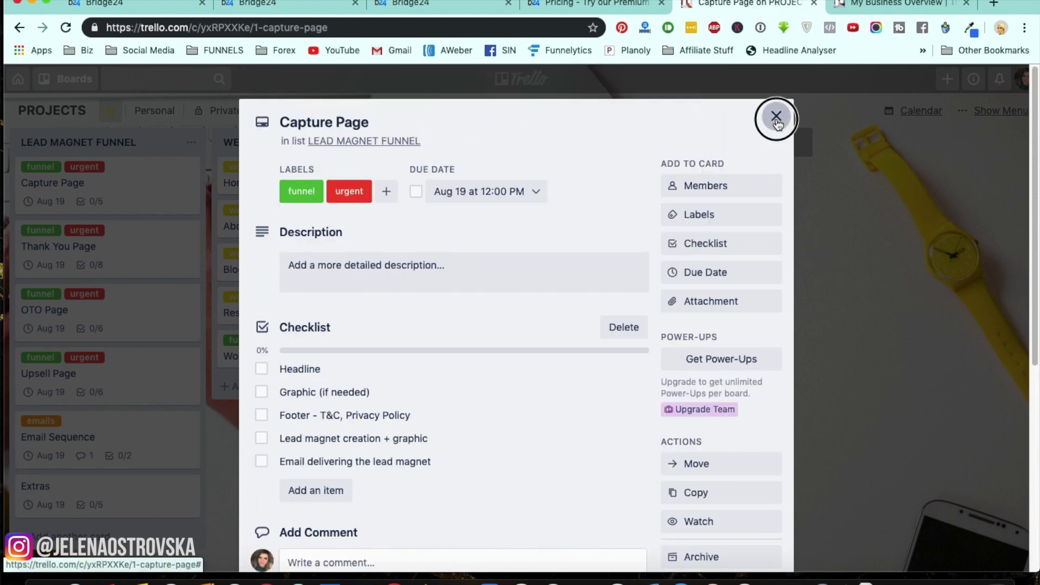
click(776, 116)
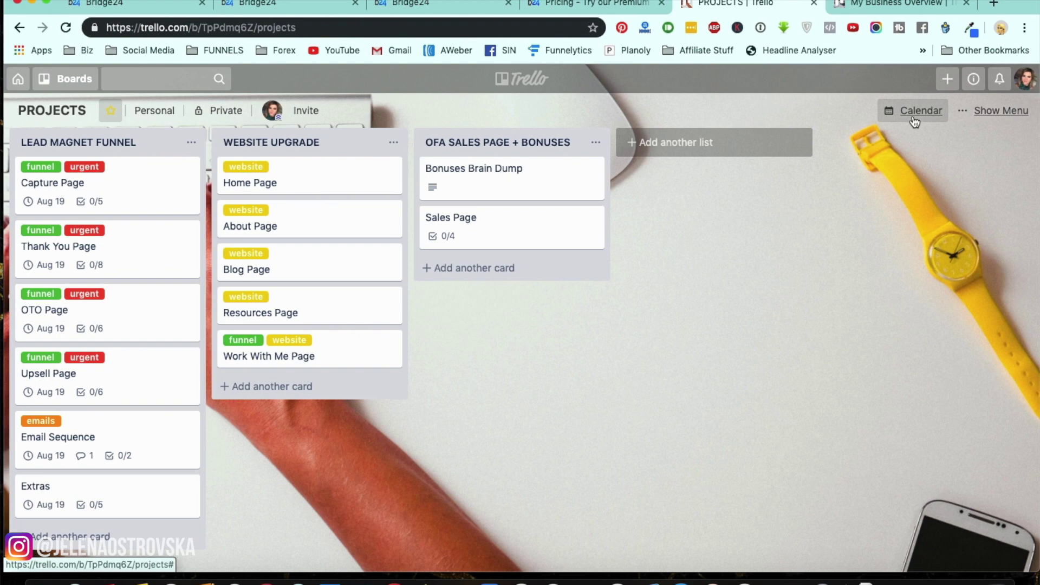
Step: Open the PROJECTS board's calendar in weekly view for August 18–24, 2019, and look at the Thank You Page card
click(919, 114)
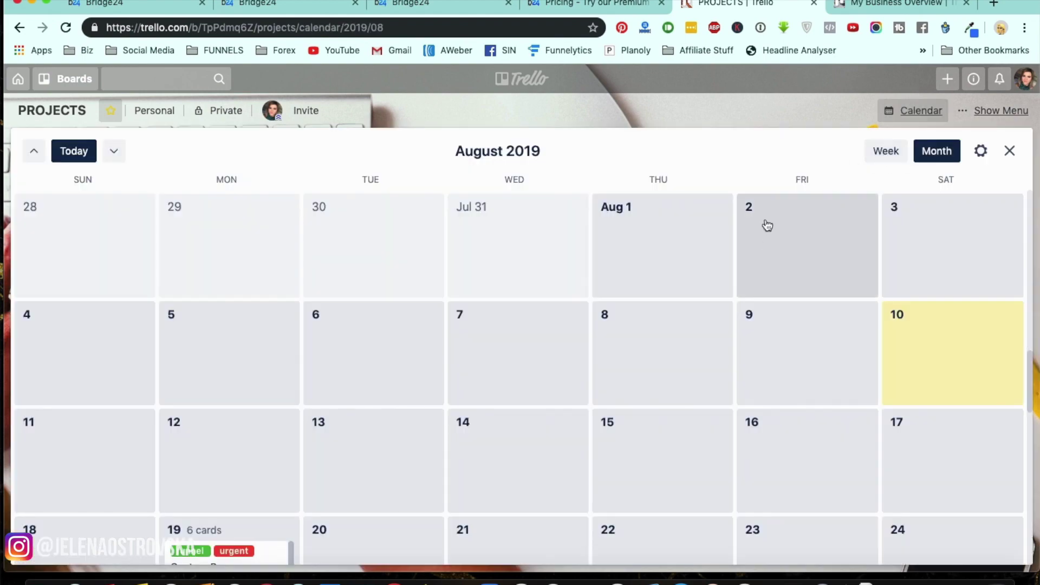
scroll(277, 412, down, 4)
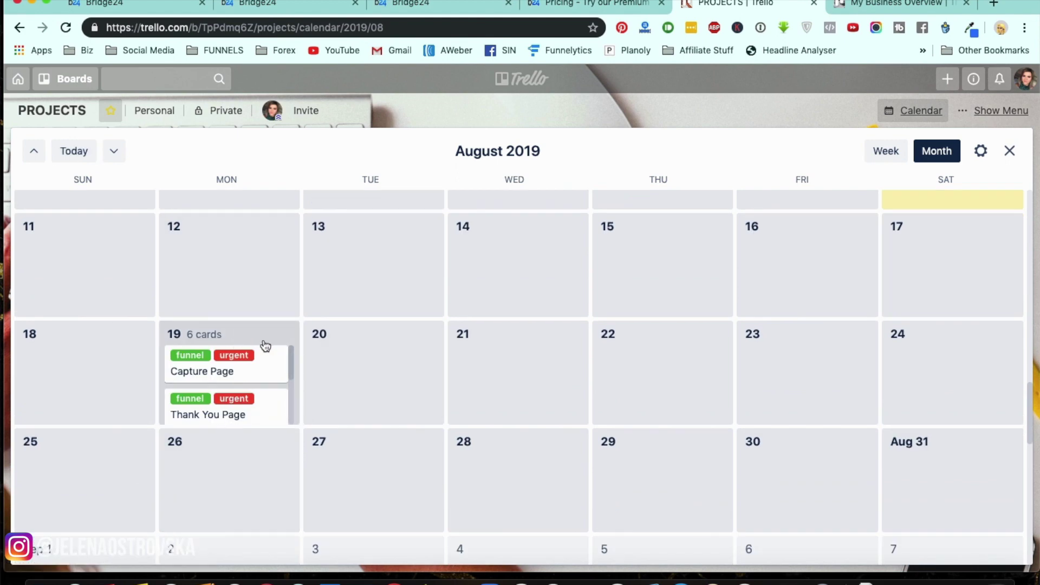
mouse_move(293, 362)
mouse_down()
mouse_move(288, 420)
mouse_move(292, 343)
mouse_up()
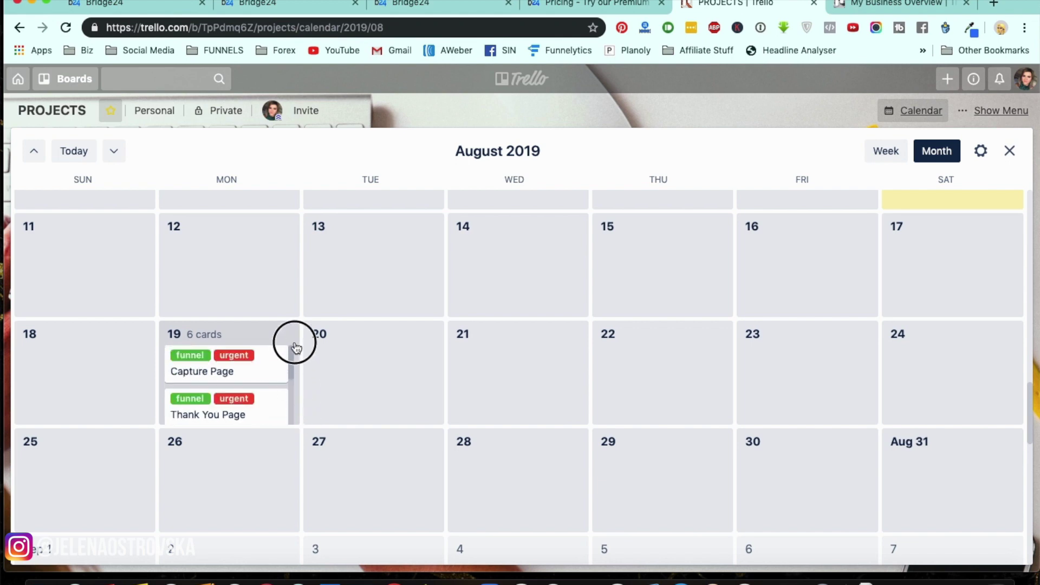
click(898, 158)
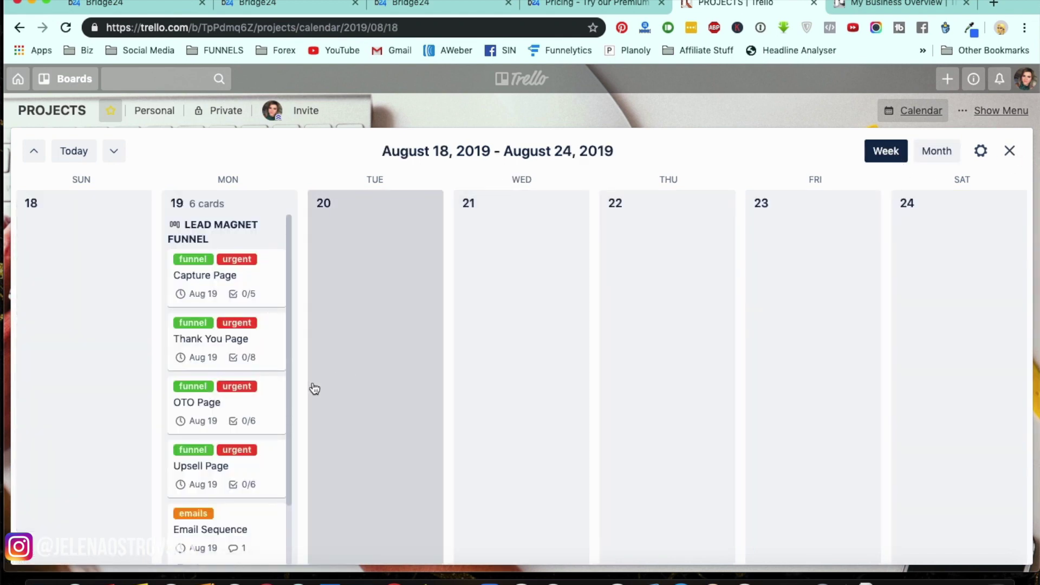
click(283, 370)
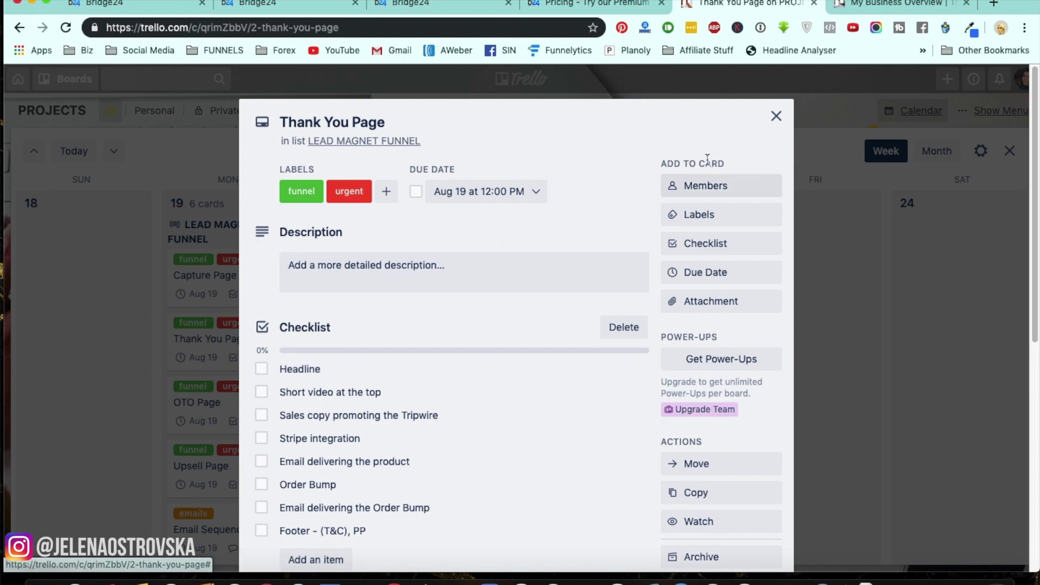
click(776, 118)
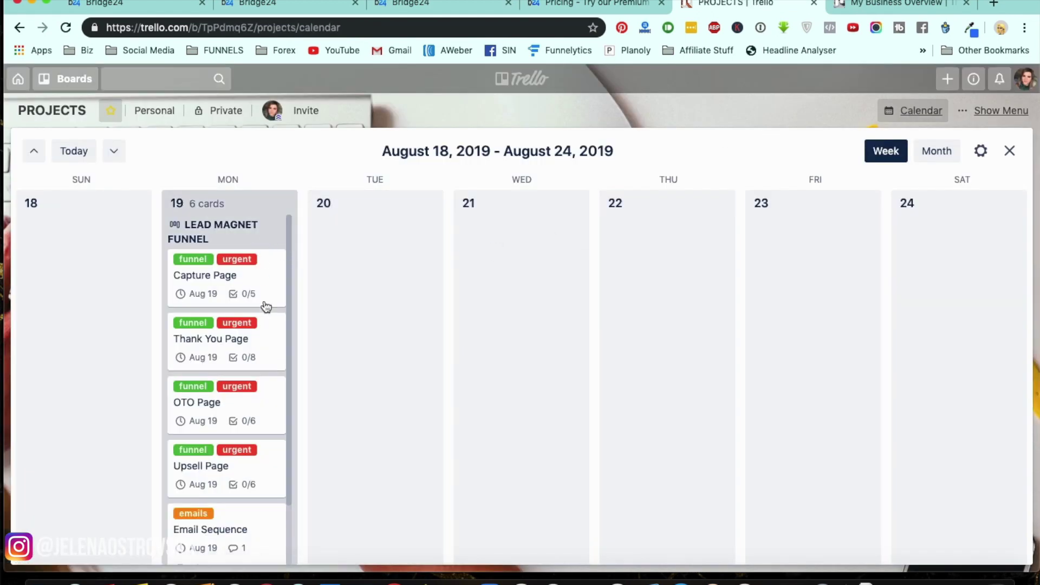
Step: Reschedule Capture Page to August 20, Thank You Page to 21, OTO Page to 22, Upsell Page to 23 and Email Sequence to 24, then close the calendar
drag(266, 206, 417, 246)
drag(262, 300, 434, 278)
drag(259, 293, 579, 260)
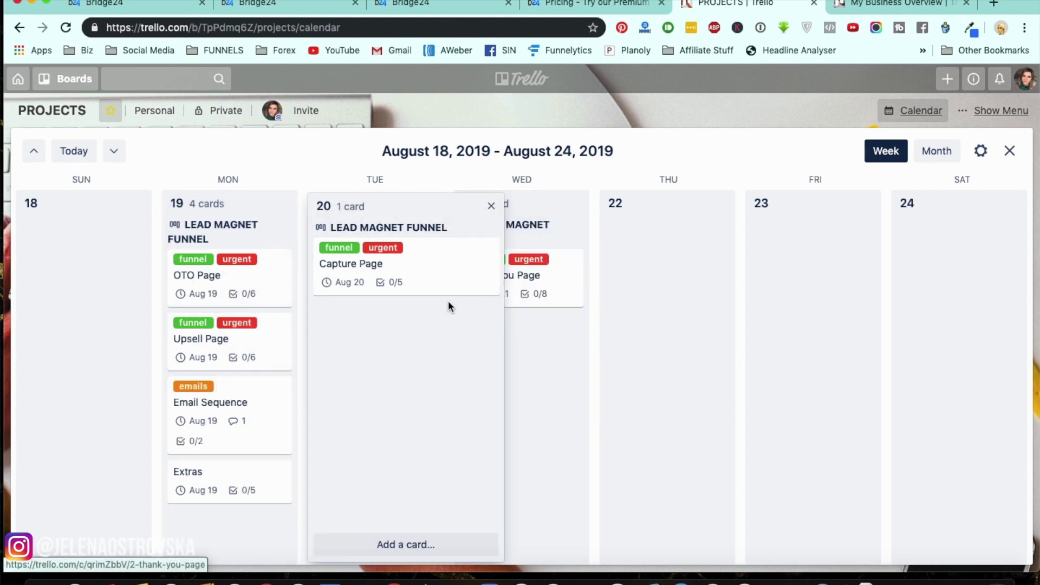
click(493, 205)
drag(254, 293, 608, 295)
drag(258, 312, 956, 276)
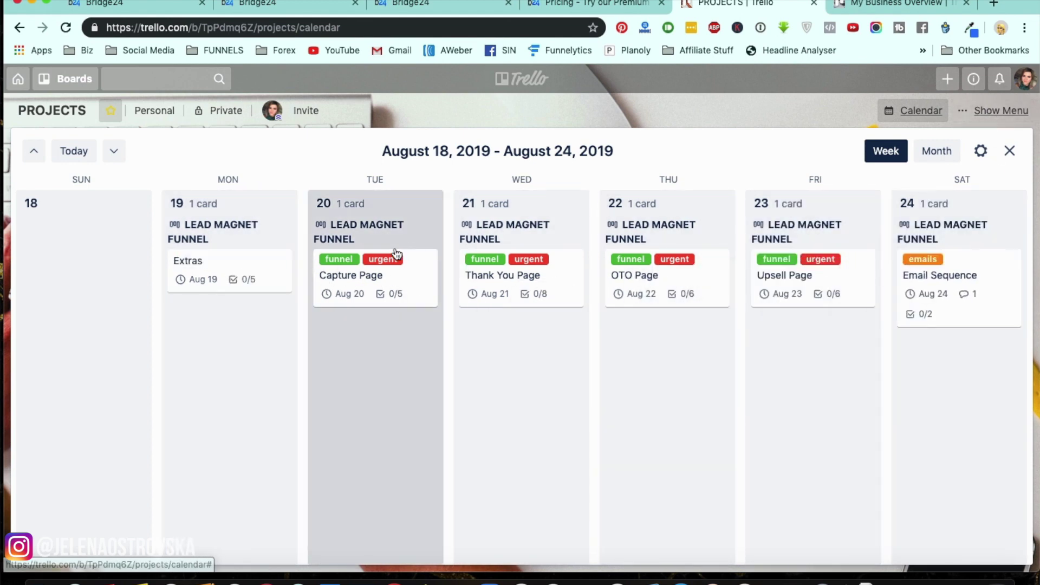
click(1011, 151)
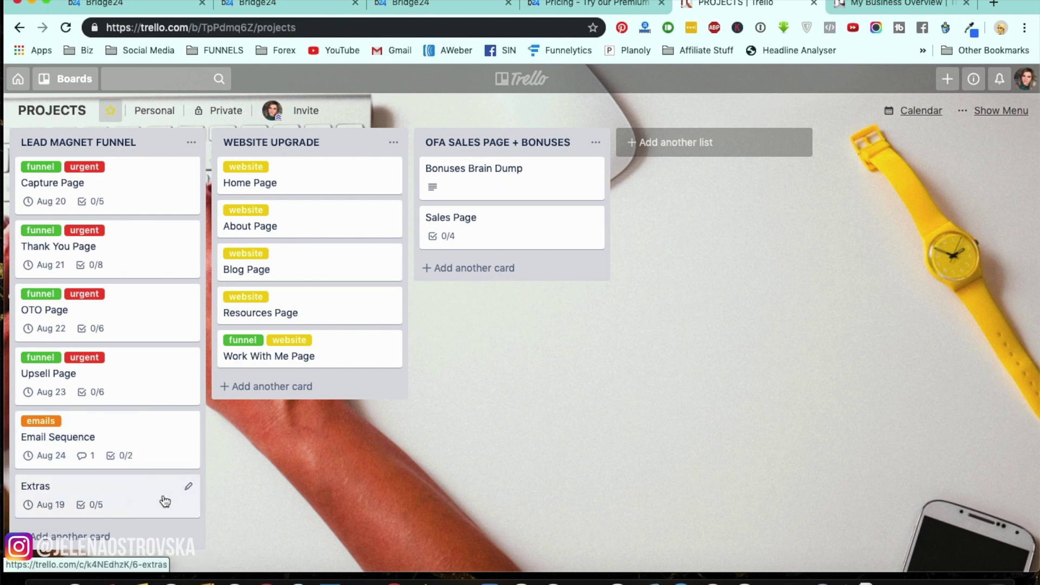
Step: Change the Extras card's due date in the LEAD MAGNET FUNNEL list to August 18, 2019
click(189, 490)
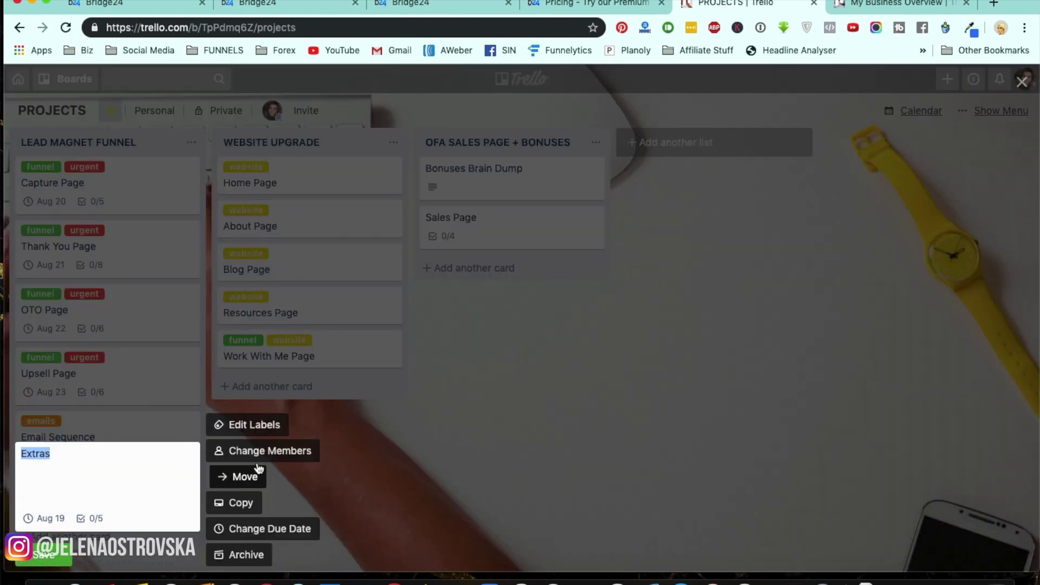
click(274, 528)
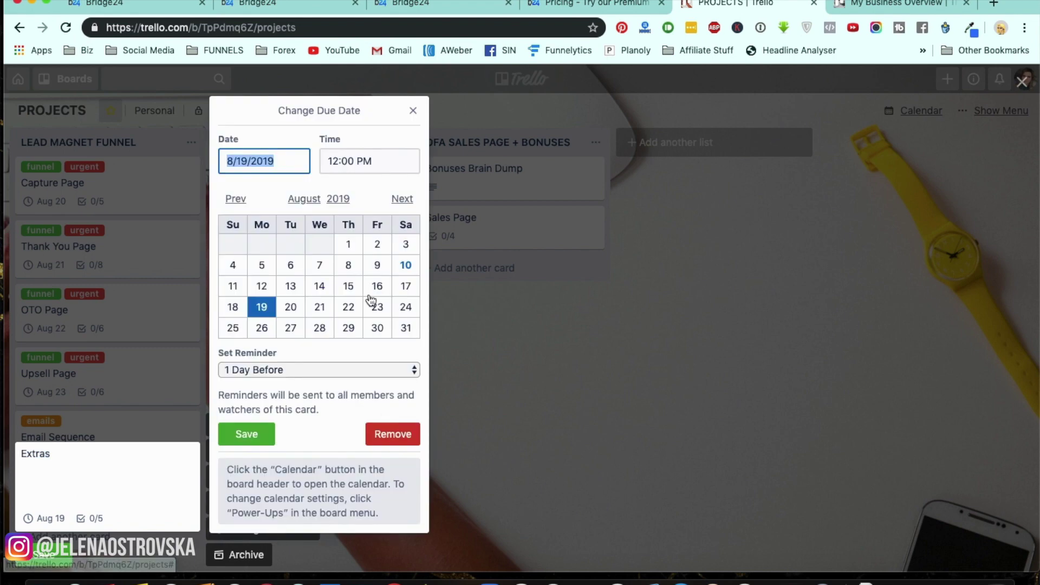
click(234, 306)
click(244, 446)
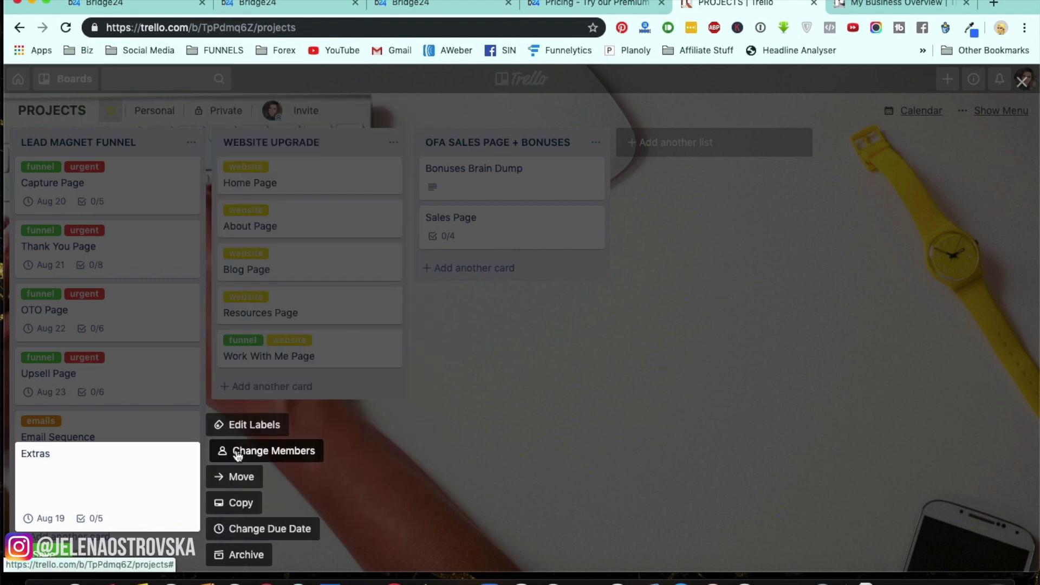
click(880, 147)
Step: Review the rescheduled cards in the board's monthly calendar for August 2019, then close the calendar
click(915, 111)
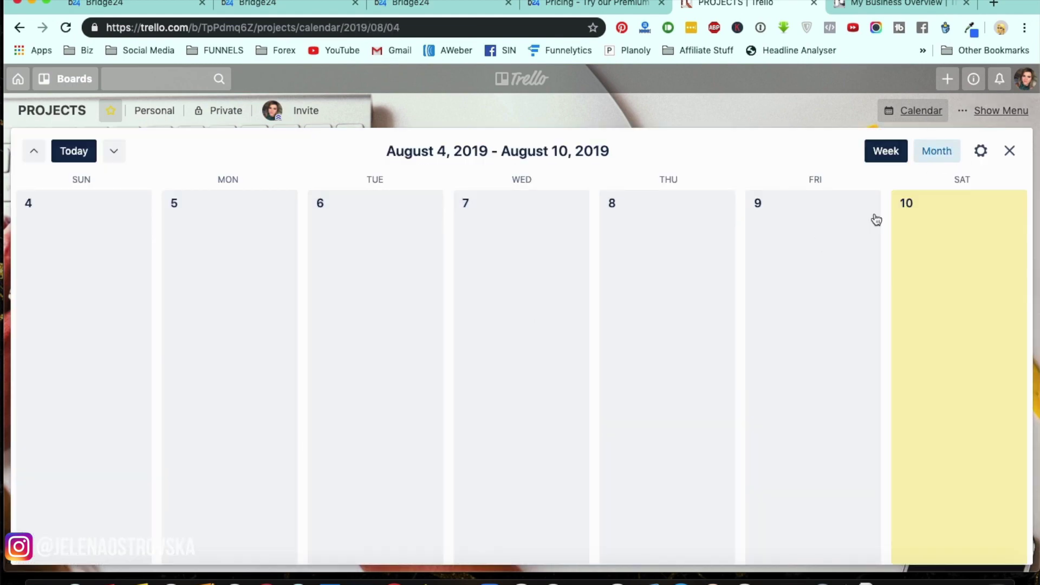
scroll(471, 391, down, 3)
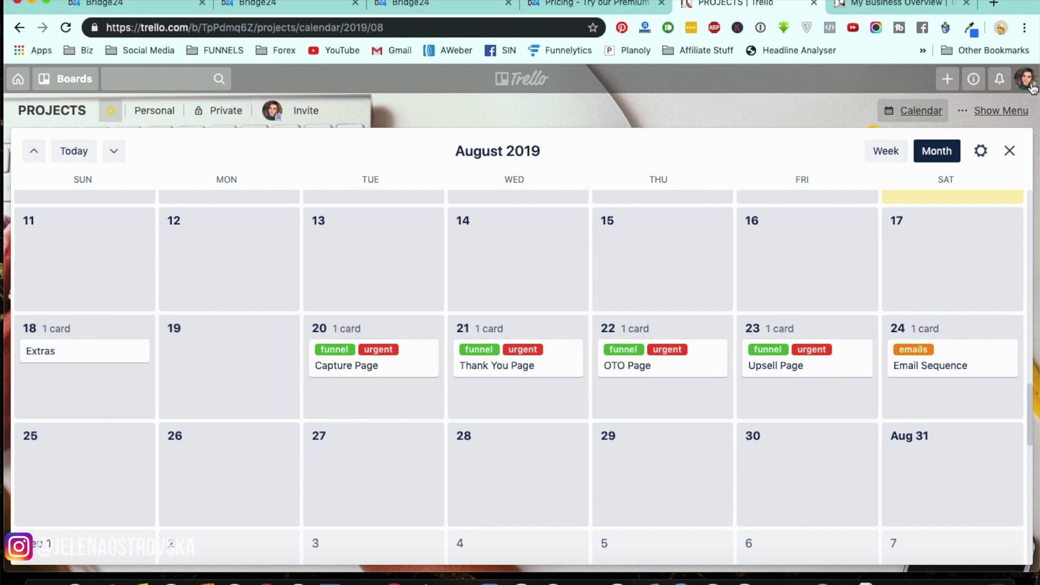
click(1010, 150)
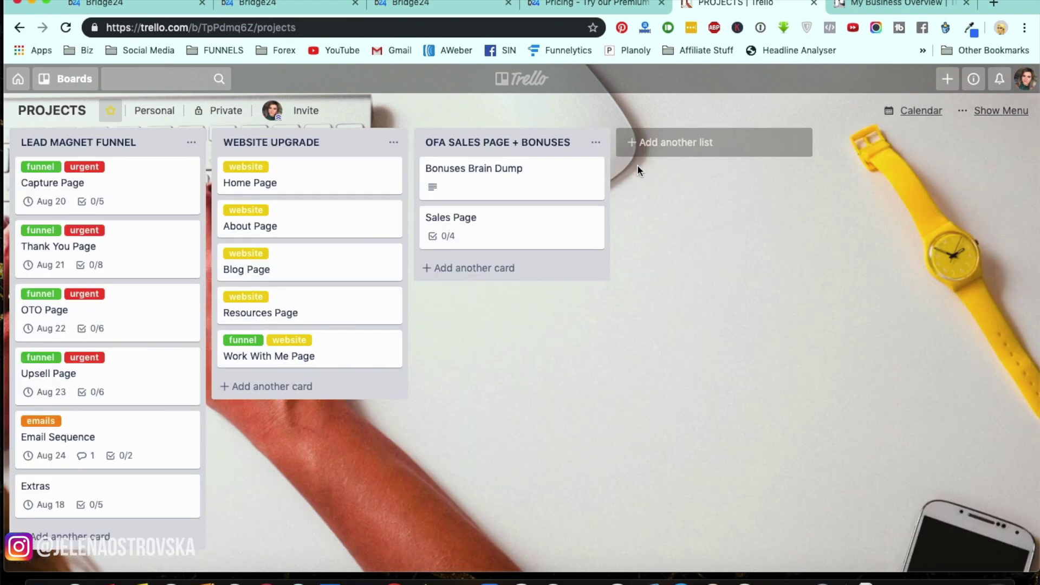
Step: Switch to Bridge24 and look through the list of Trello teams available besides Personal Boards
click(120, 5)
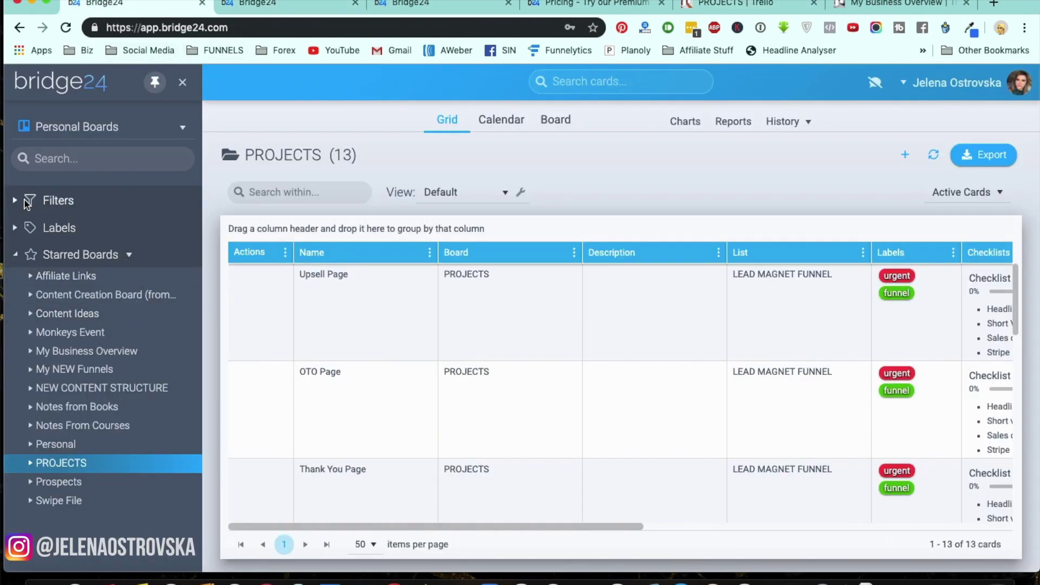
click(183, 128)
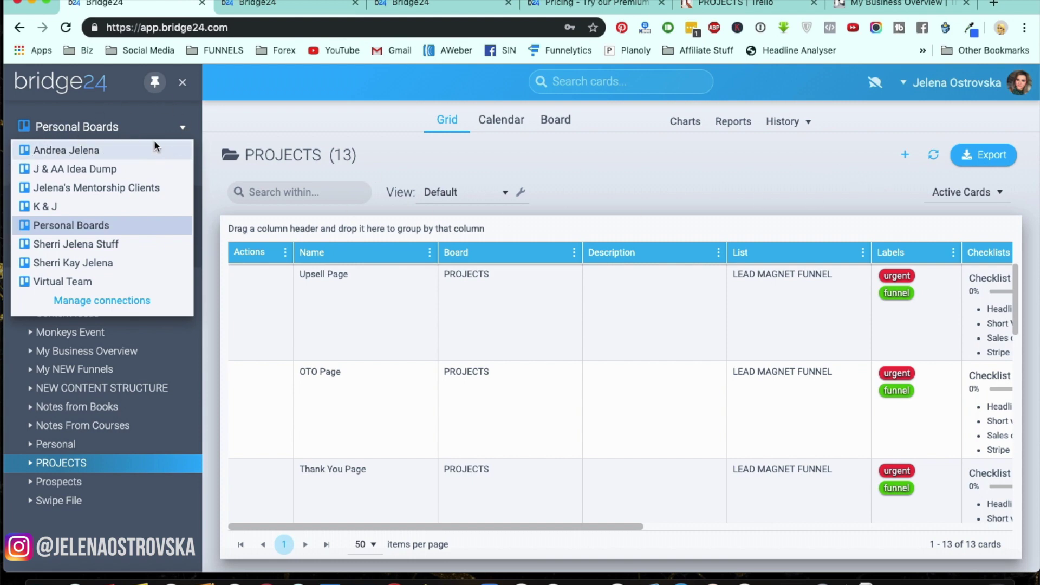
click(77, 133)
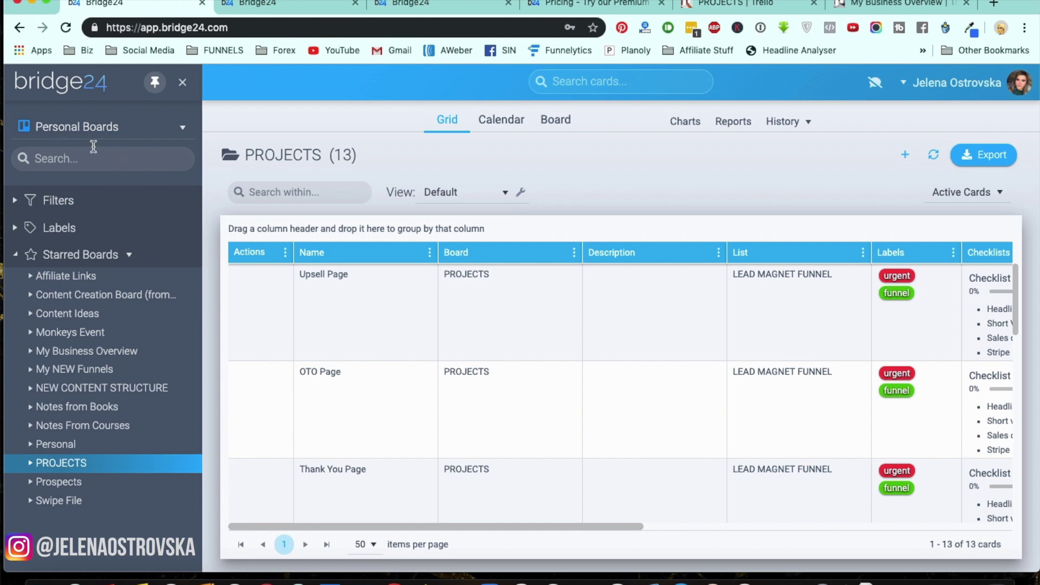
click(185, 130)
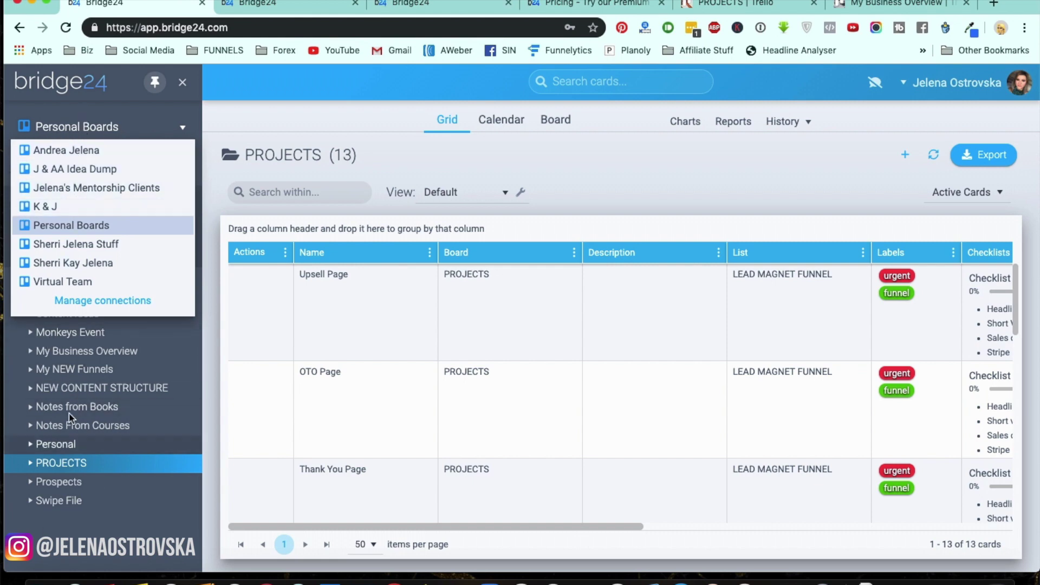
click(183, 130)
click(178, 125)
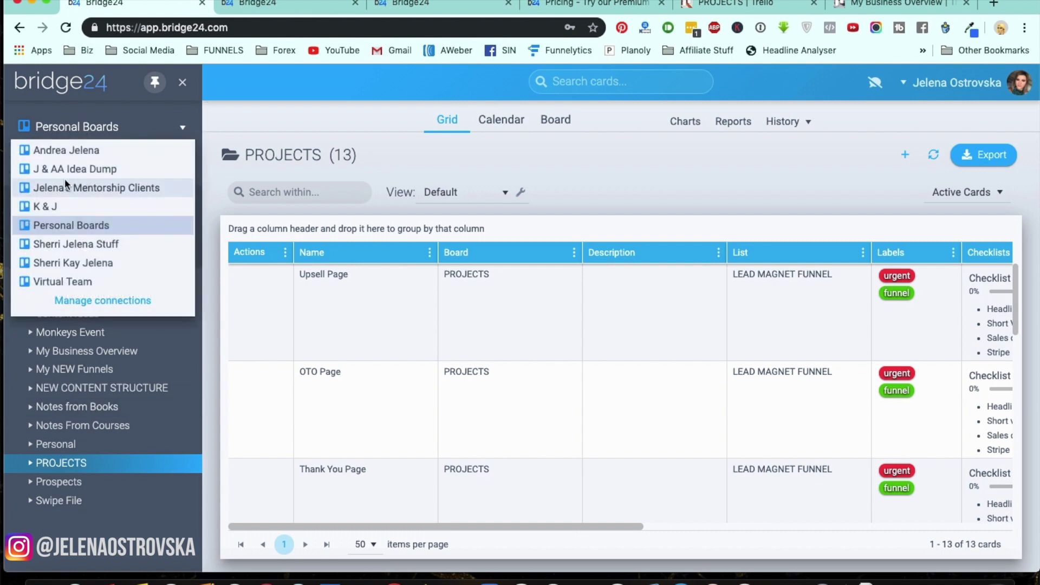
Step: Switch to the first team in the list to see its boards, and return to Personal Boards
click(54, 146)
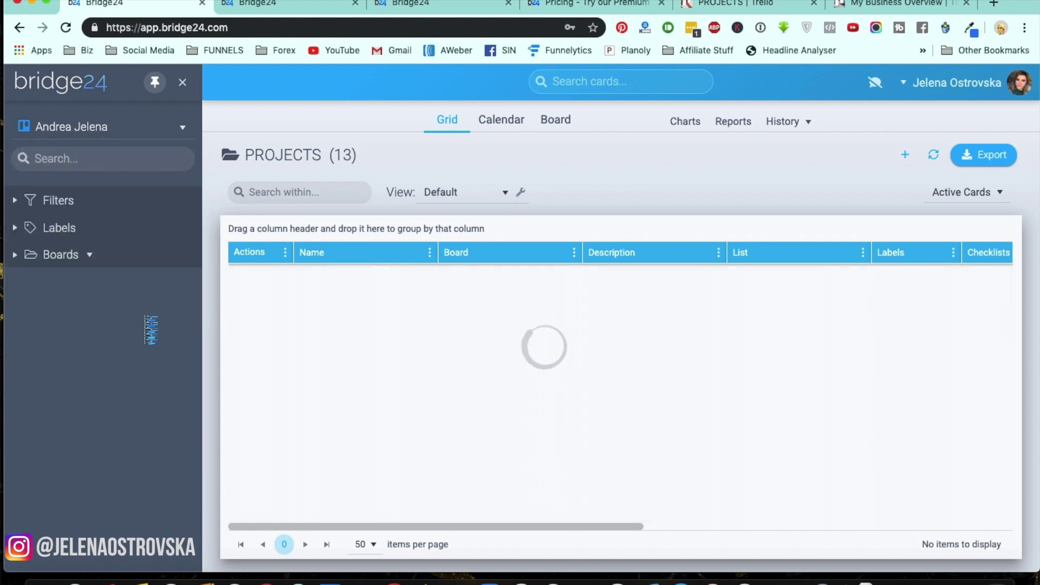
click(22, 256)
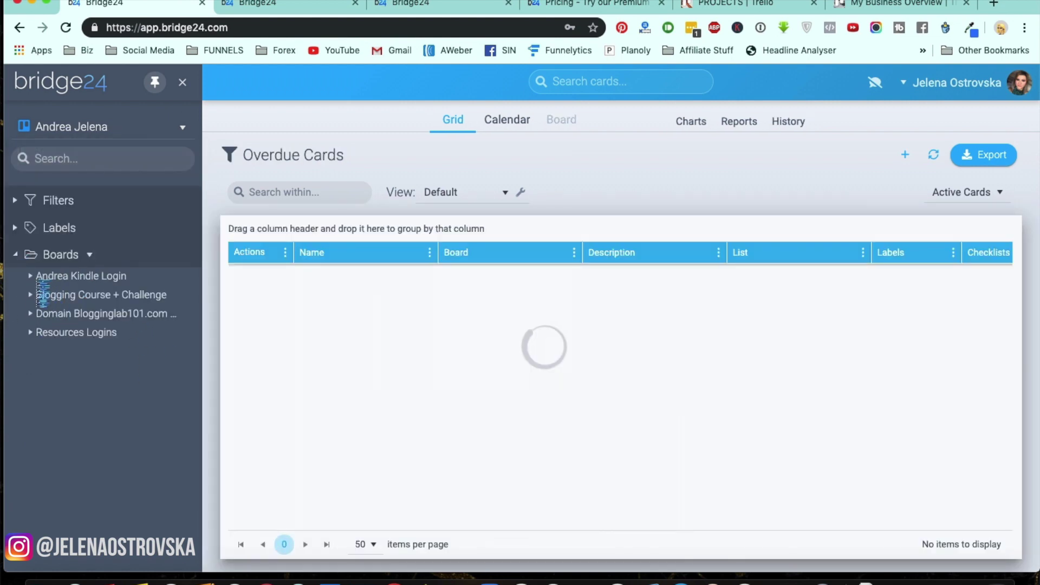
click(182, 126)
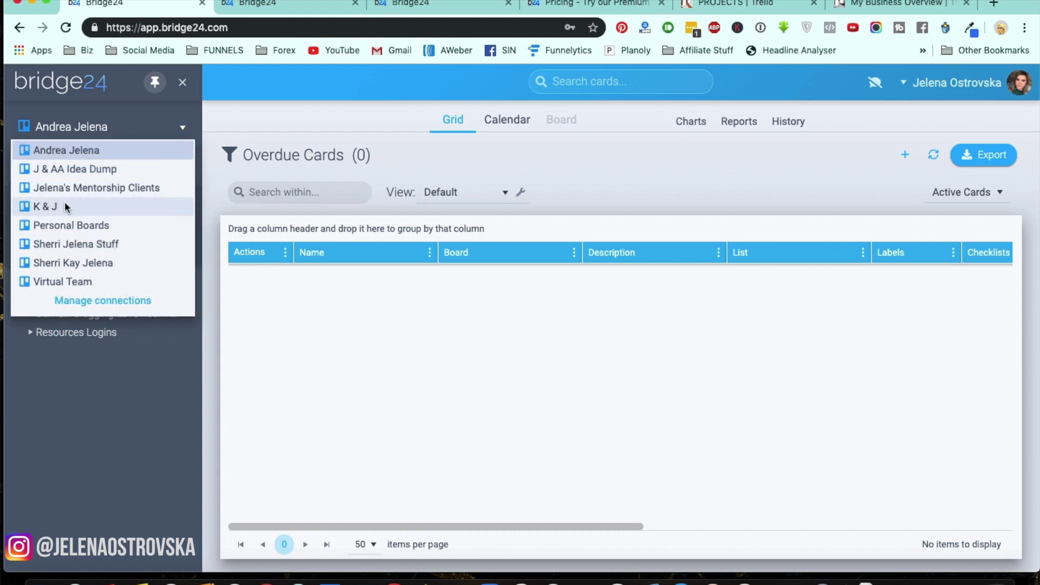
click(84, 227)
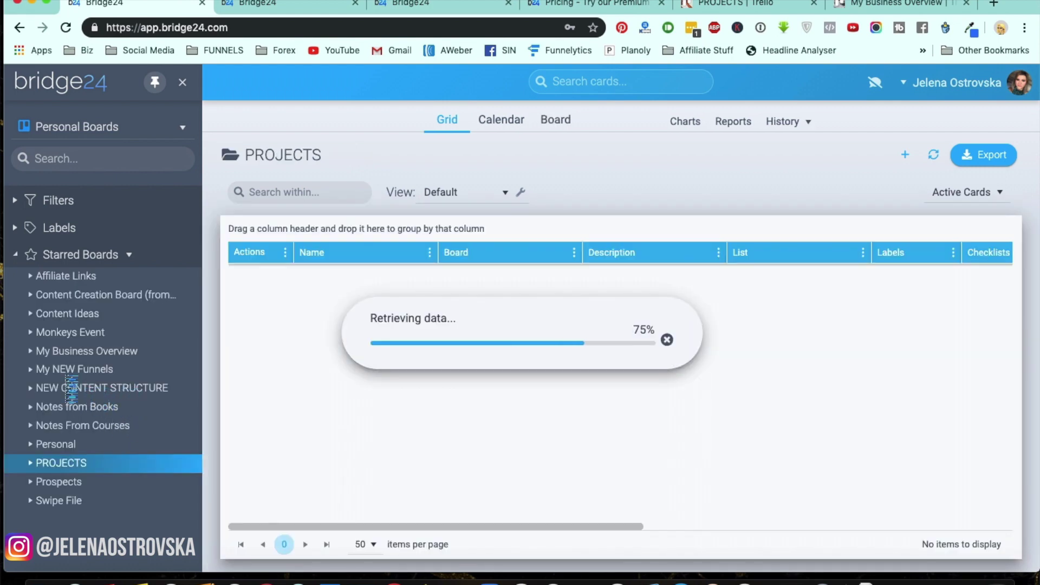
Step: List the recent boards, and then all boards, in place of the starred ones
click(129, 257)
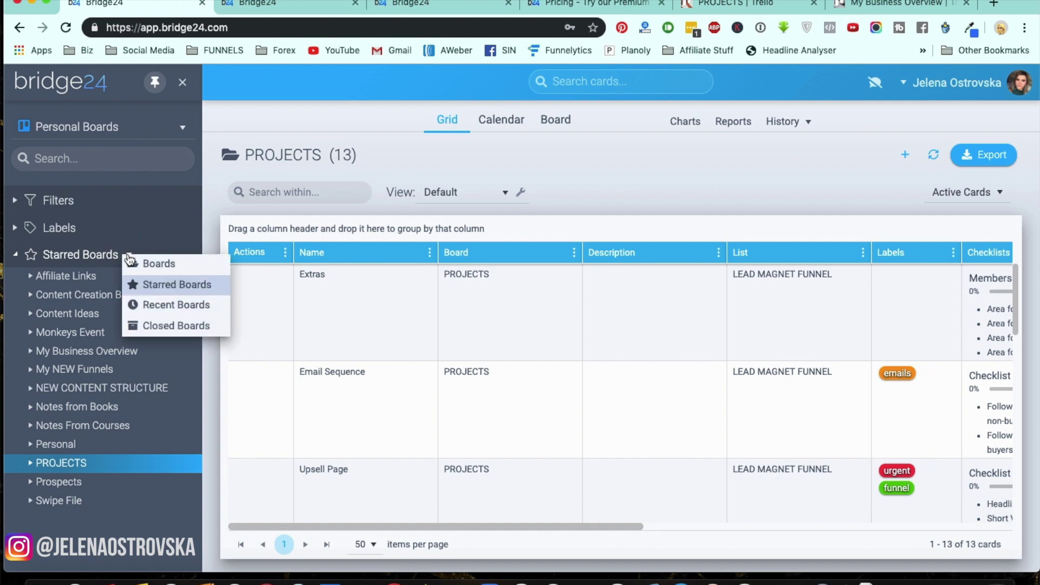
click(179, 306)
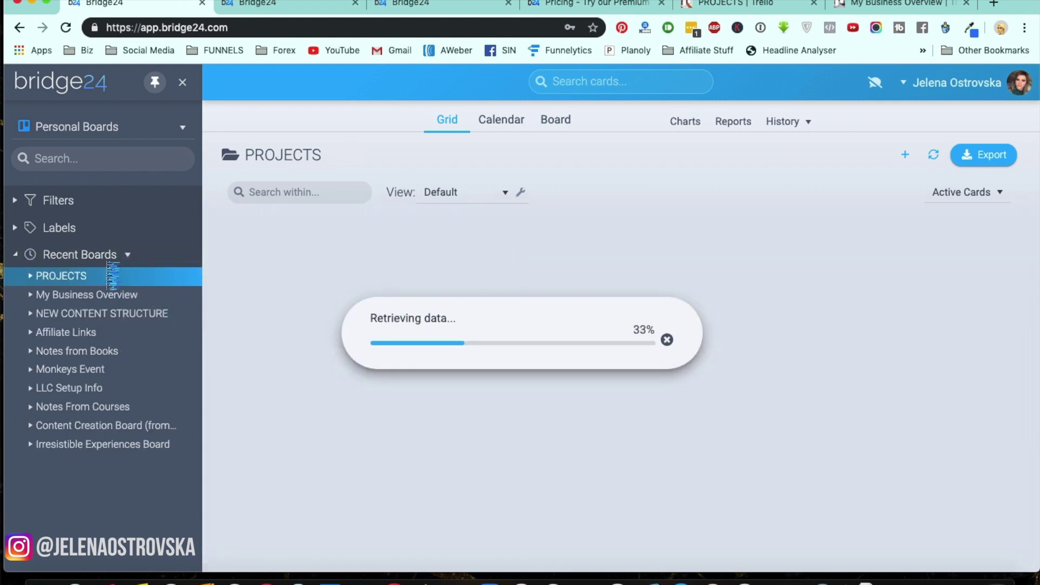
click(129, 257)
click(153, 266)
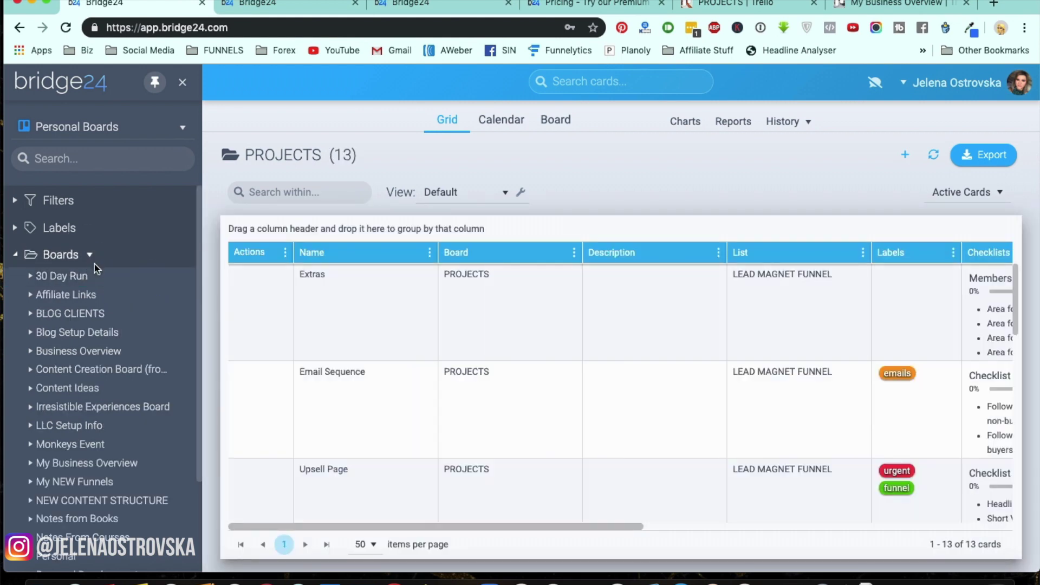
Step: Look through the closed boards and switch the board list back to Starred Boards
click(89, 255)
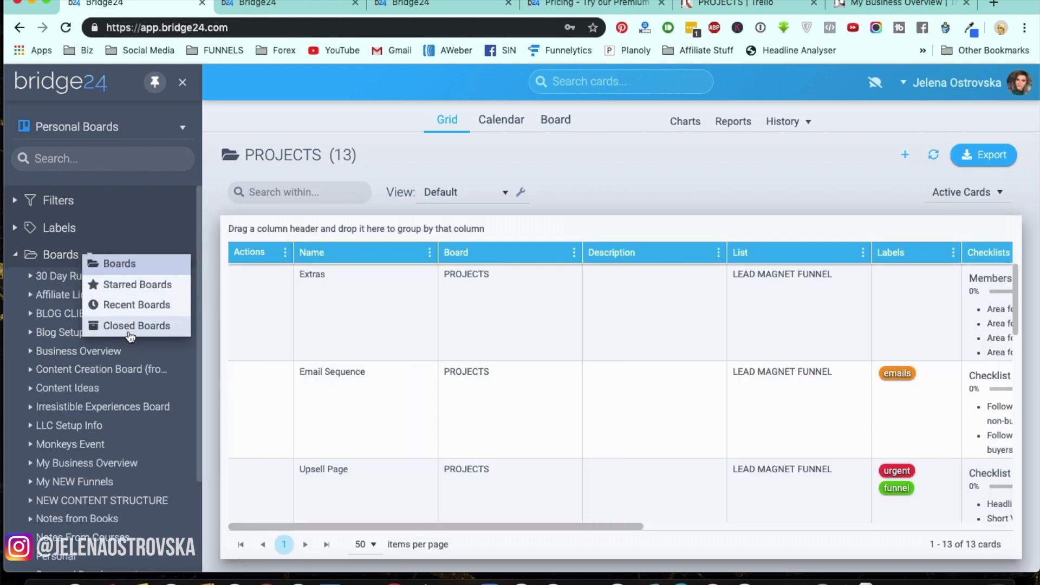
click(125, 325)
scroll(109, 437, down, 3)
scroll(114, 431, up, 3)
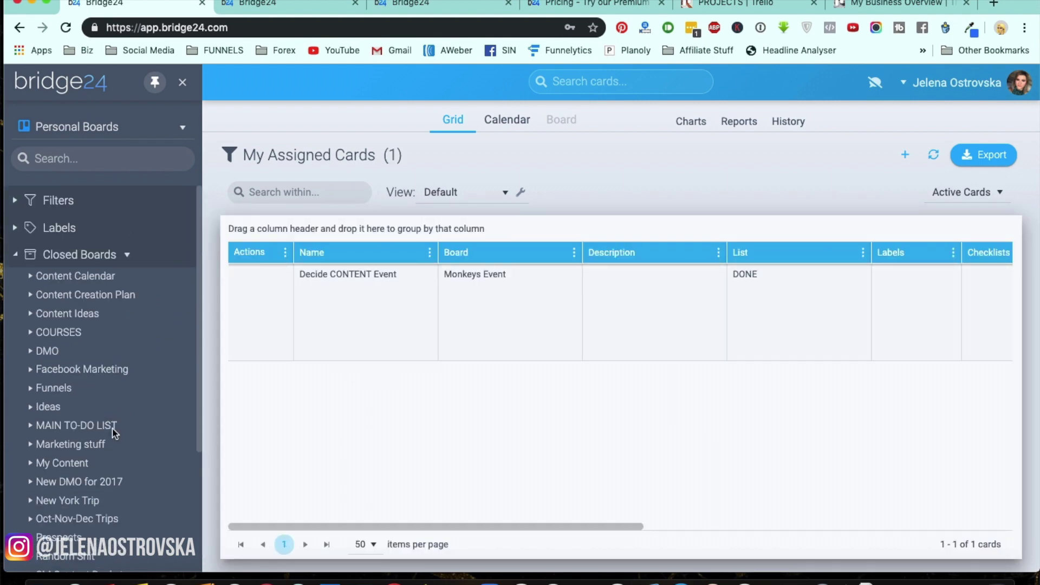
click(127, 255)
click(149, 286)
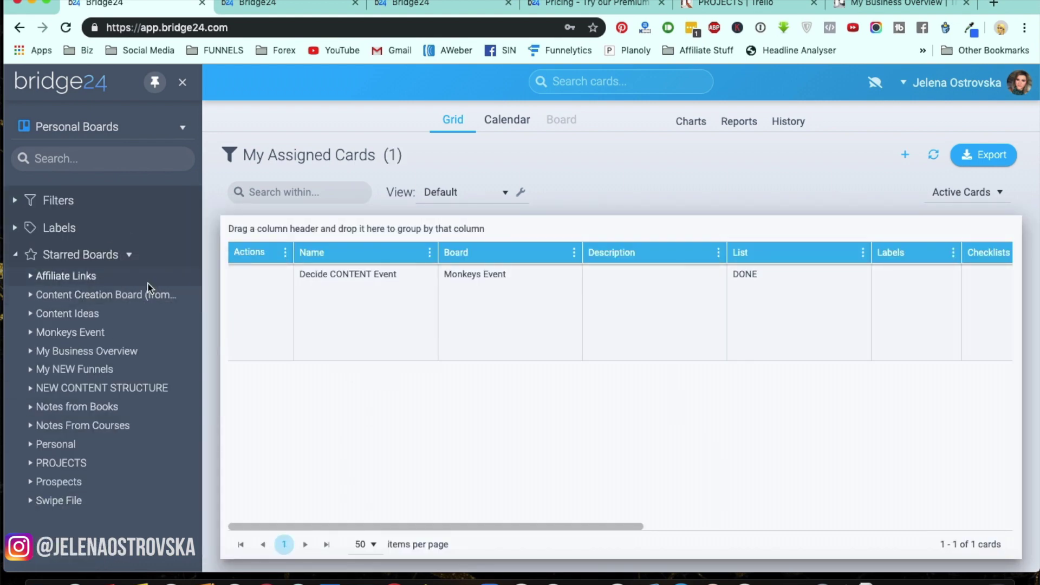
Step: Examine the available Labels and Filters, and expand Starred Boards again
click(16, 256)
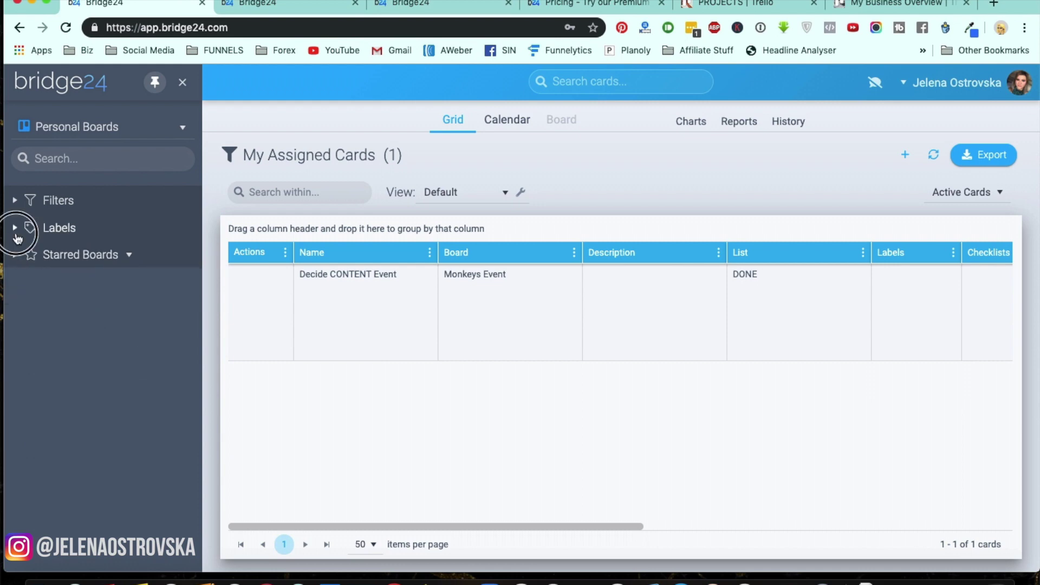
click(16, 229)
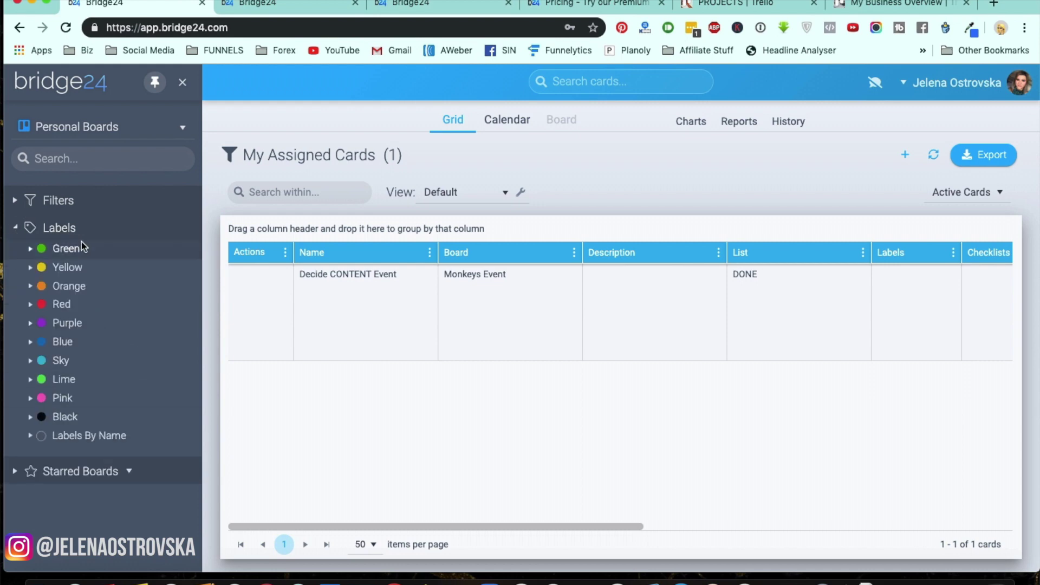
click(14, 202)
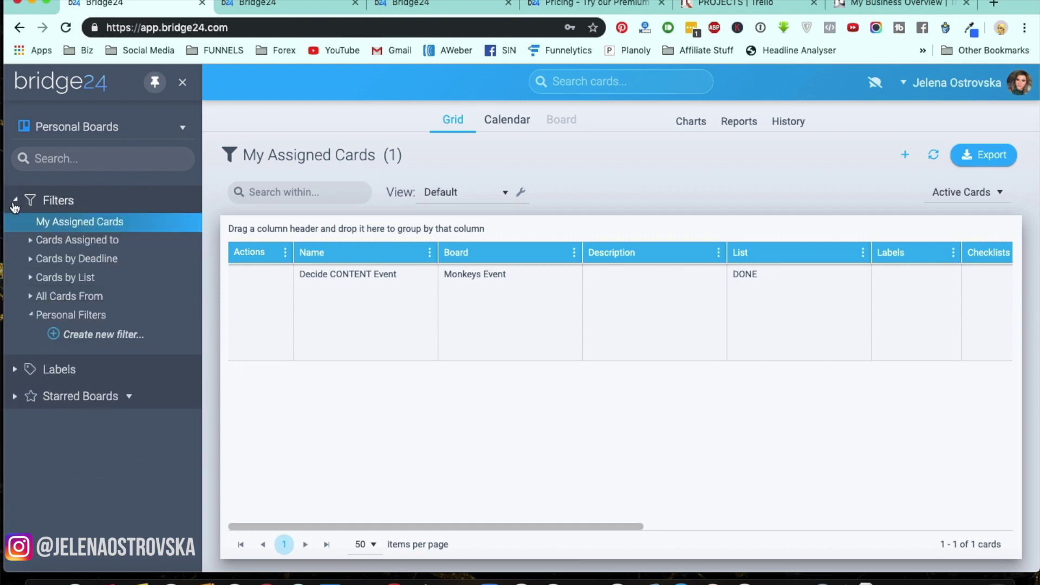
click(15, 201)
click(15, 255)
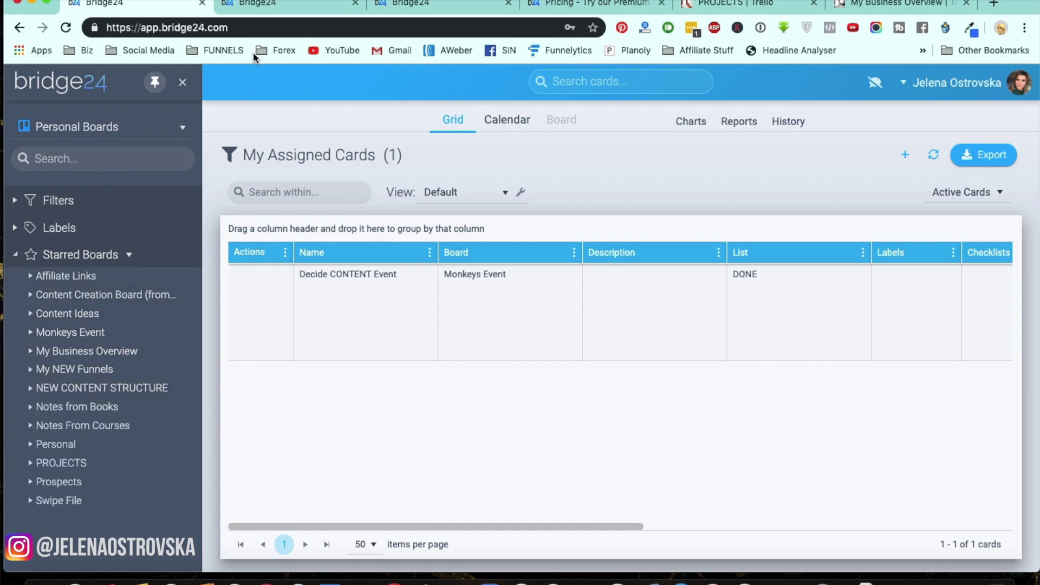
Step: Open the PROJECTS board in Calendar view and look at the cards scheduled in August 2019
click(61, 463)
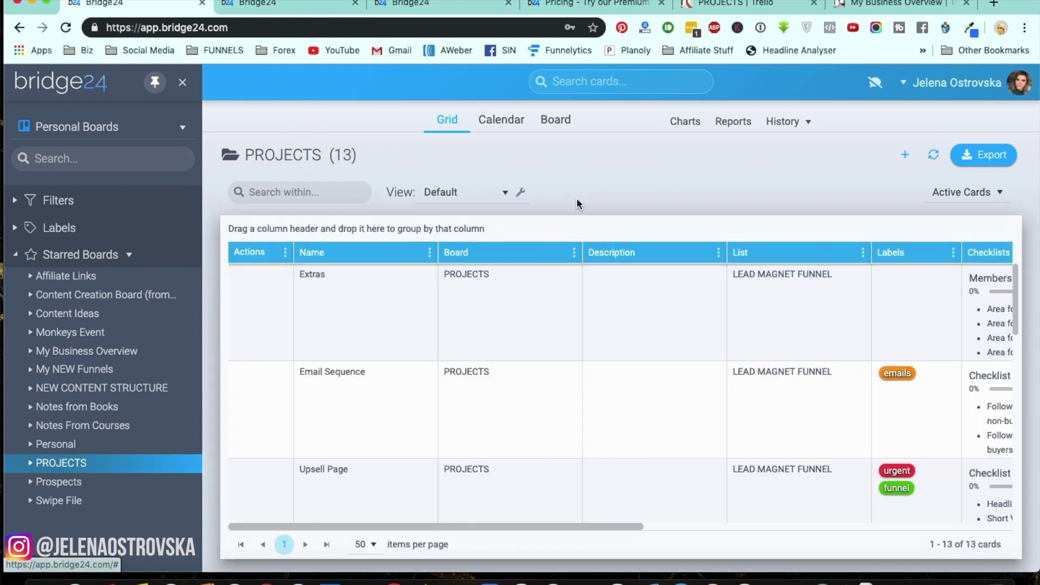
click(492, 122)
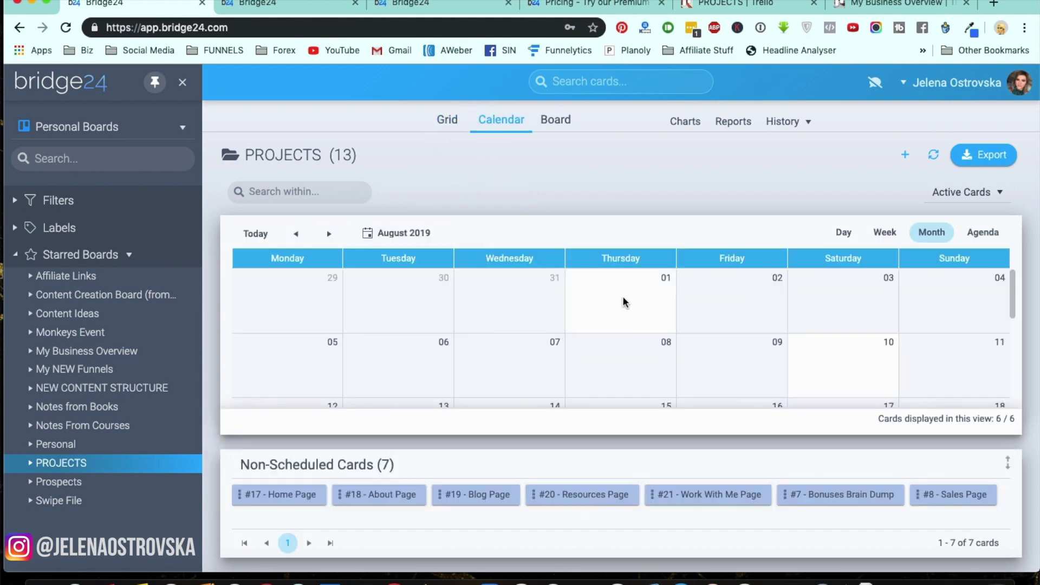
drag(1012, 295, 998, 325)
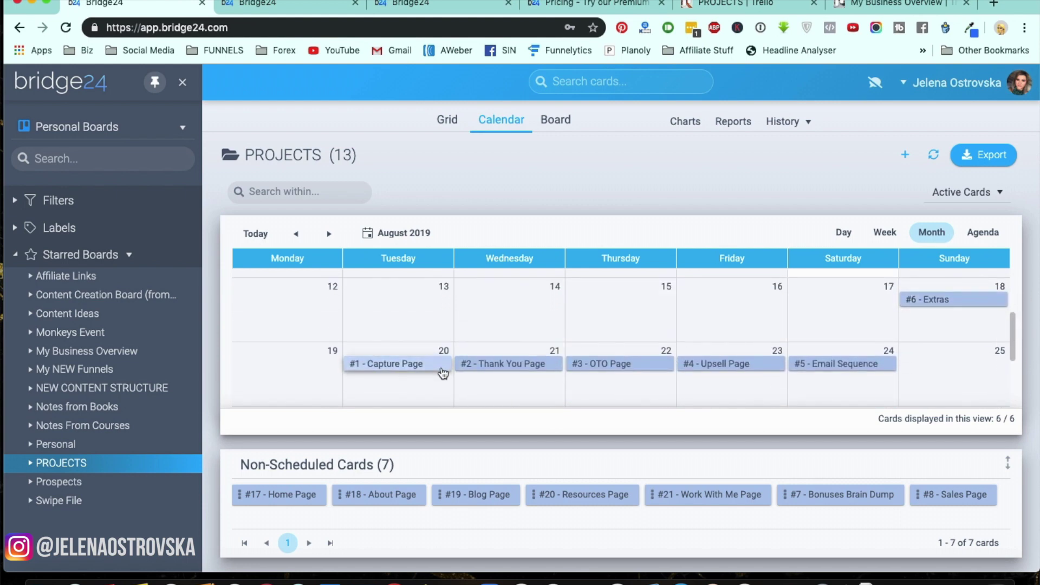
drag(1013, 345, 1012, 362)
Step: Compare the calendar's Week, Day and Agenda views, and return to Month view
click(875, 233)
click(843, 233)
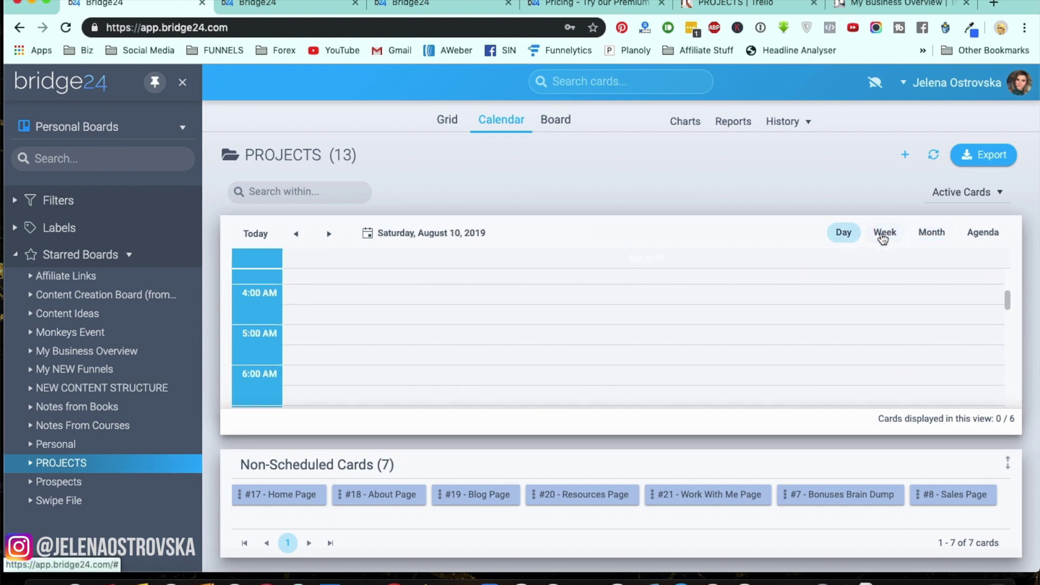
click(984, 239)
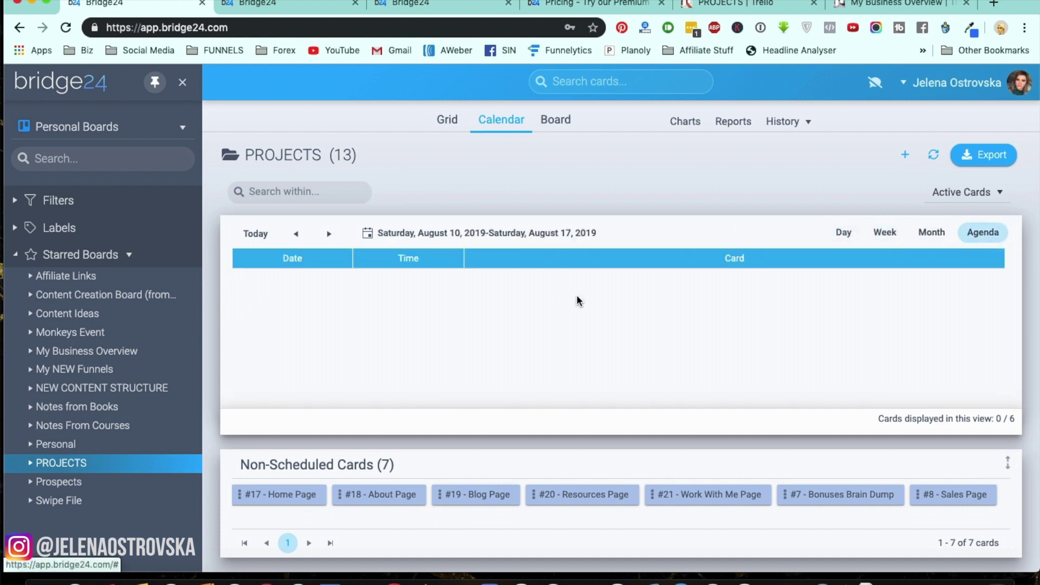
click(926, 233)
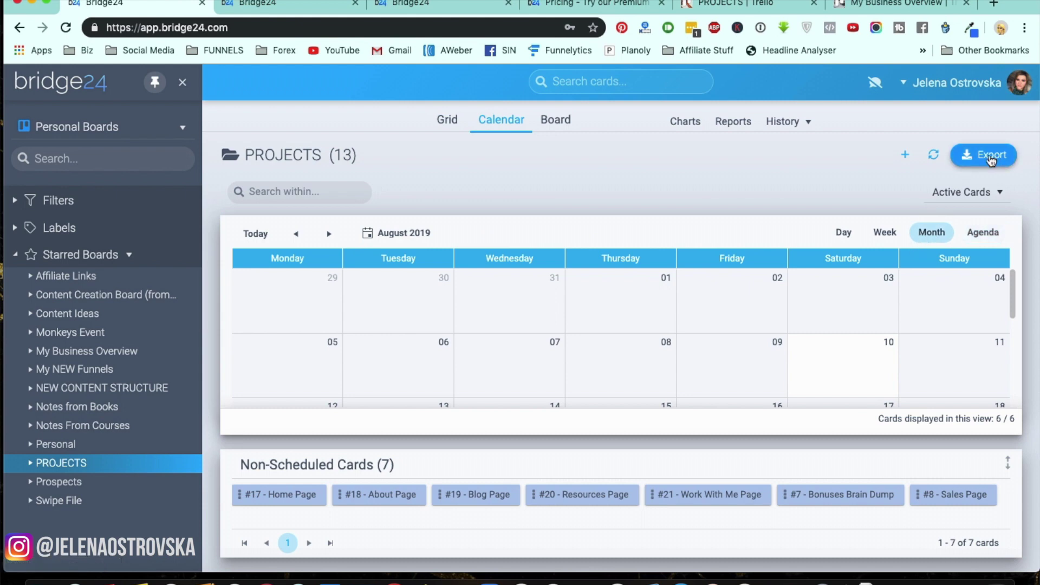
Step: Examine the export format and field choices for the August 2019 calendar, and close the export options without exporting
click(991, 157)
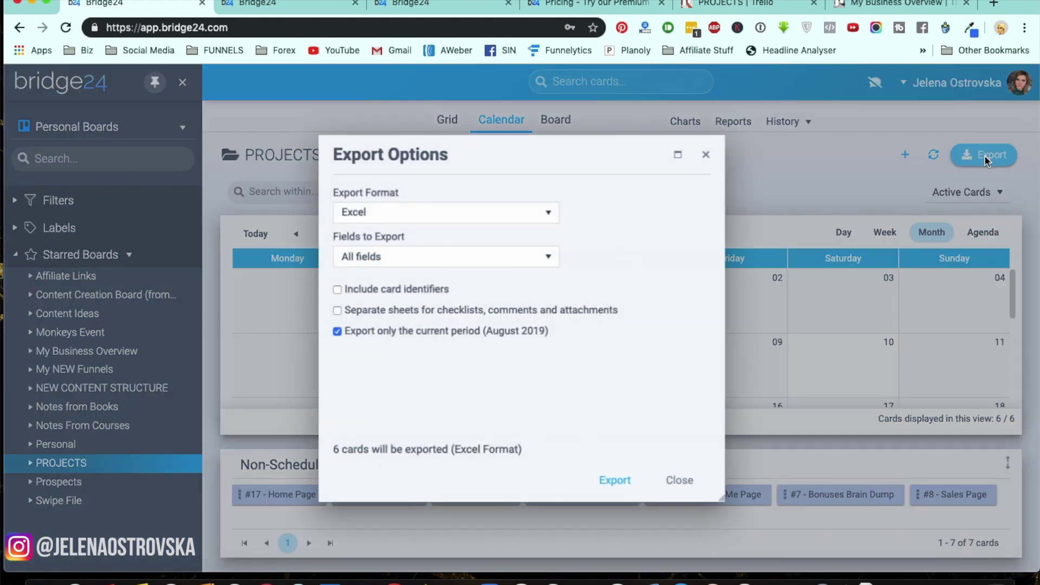
click(547, 214)
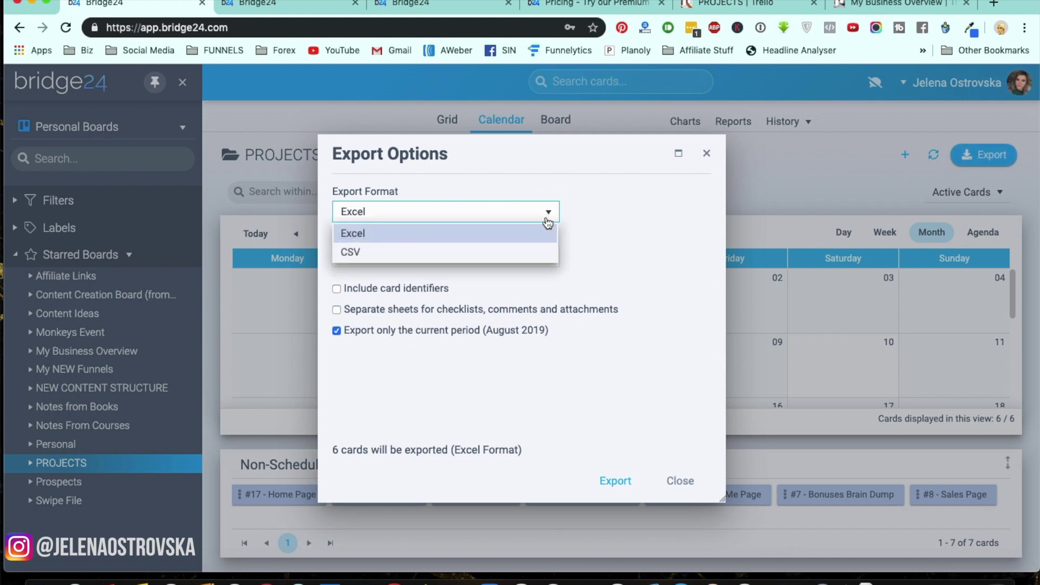
click(450, 234)
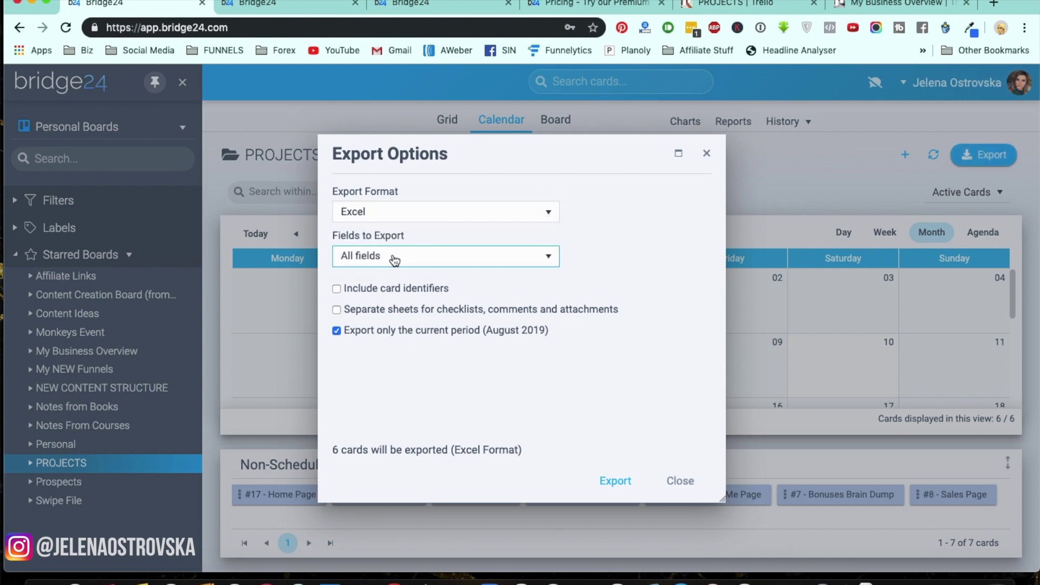
click(394, 260)
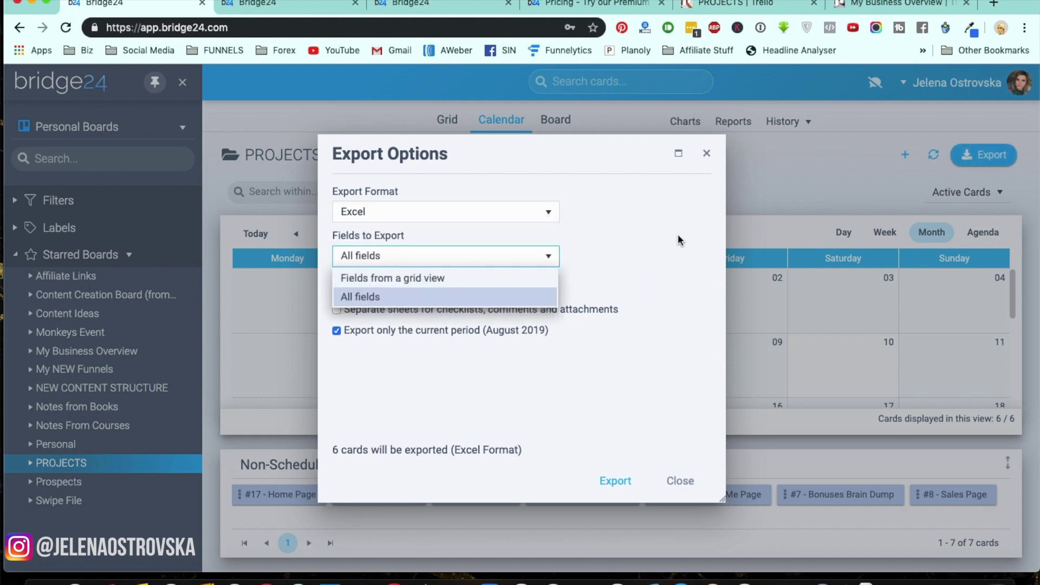
click(707, 153)
click(707, 153)
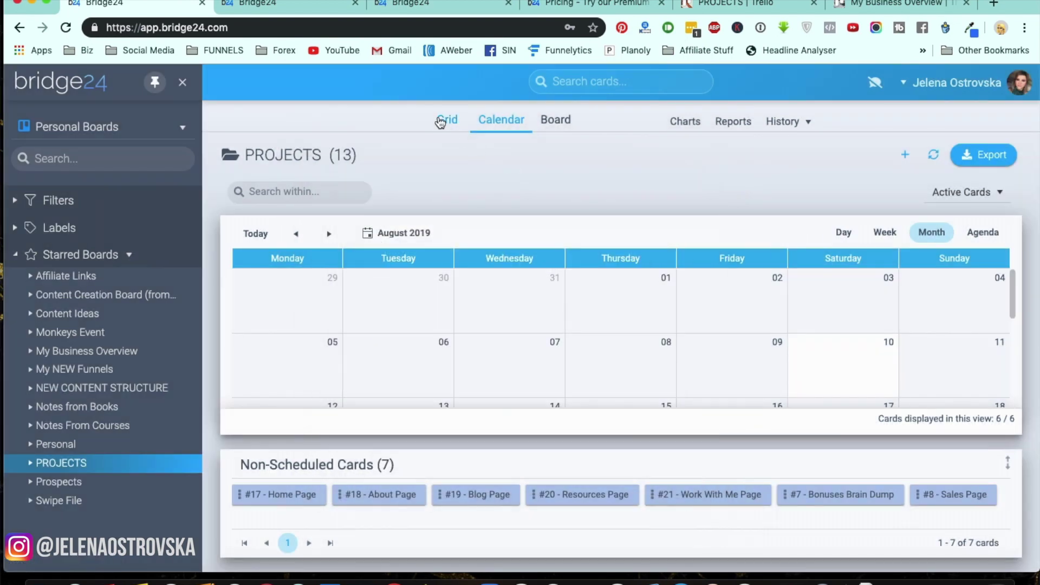
Step: Return the PROJECTS board to Grid view, hide the Actions column, and look through the cards down to Sales Page
click(446, 123)
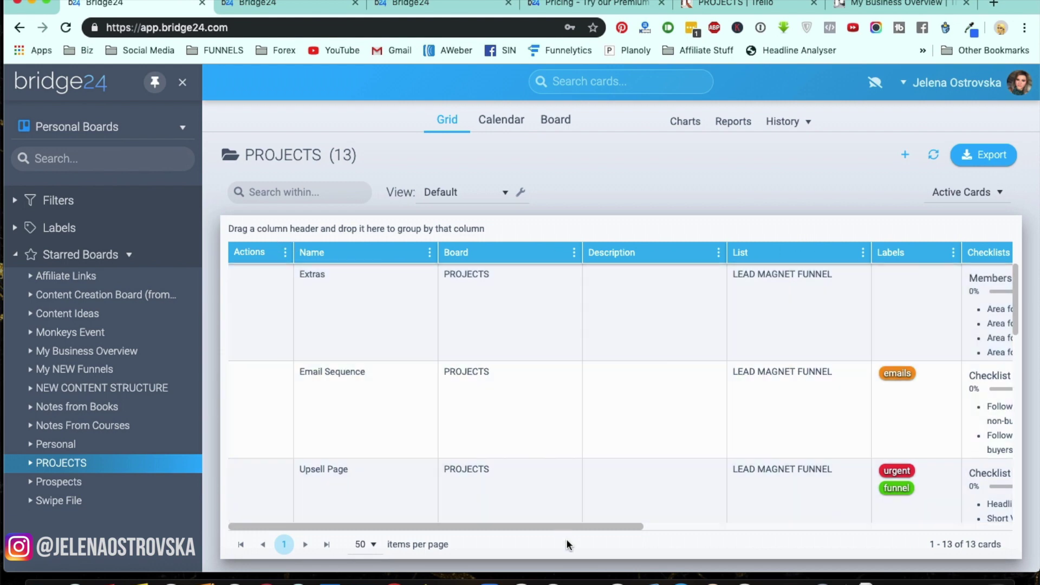
drag(634, 531, 574, 529)
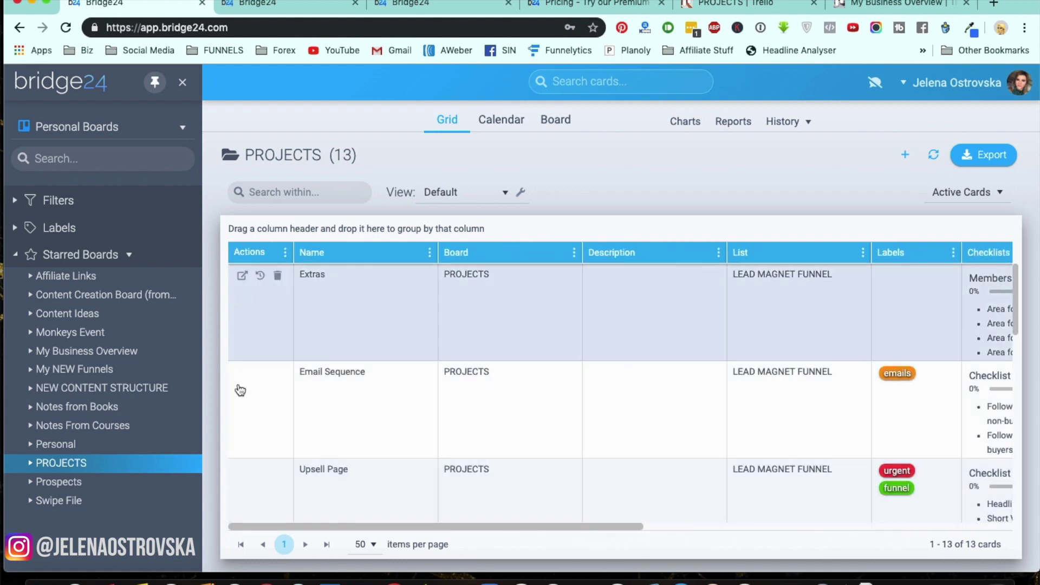
drag(1016, 308, 1018, 276)
click(286, 255)
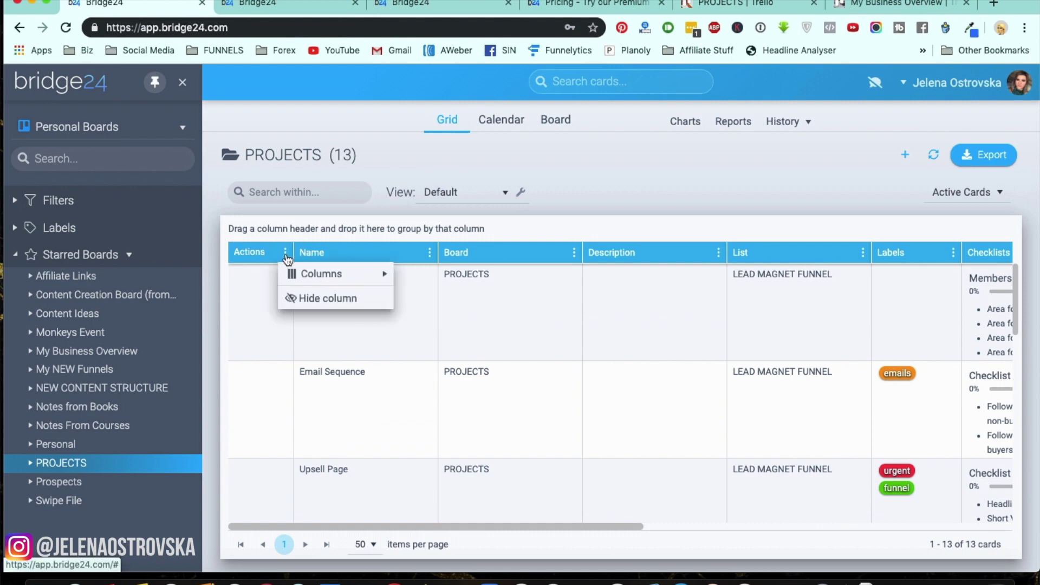
click(355, 299)
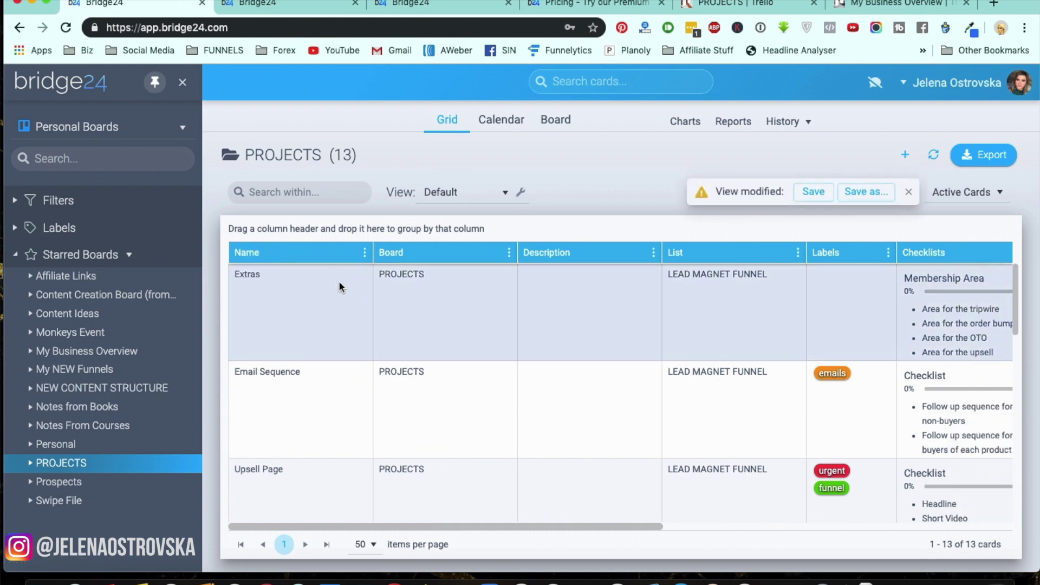
drag(1013, 300, 1024, 490)
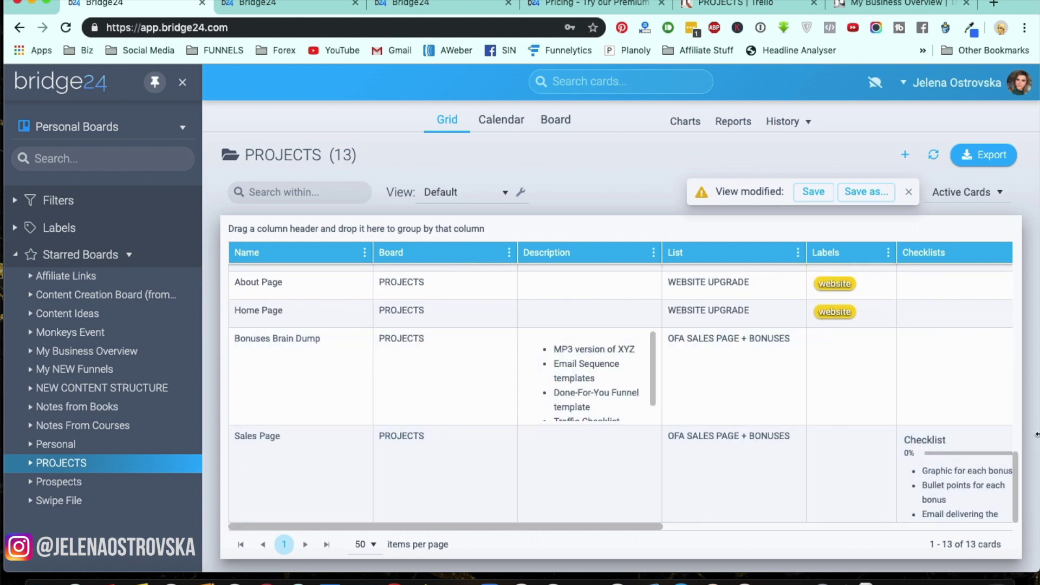
Step: Look across the grid's columns for the PROJECTS cards and hide the Members column
drag(1018, 484, 1012, 279)
scroll(654, 520, right, 2)
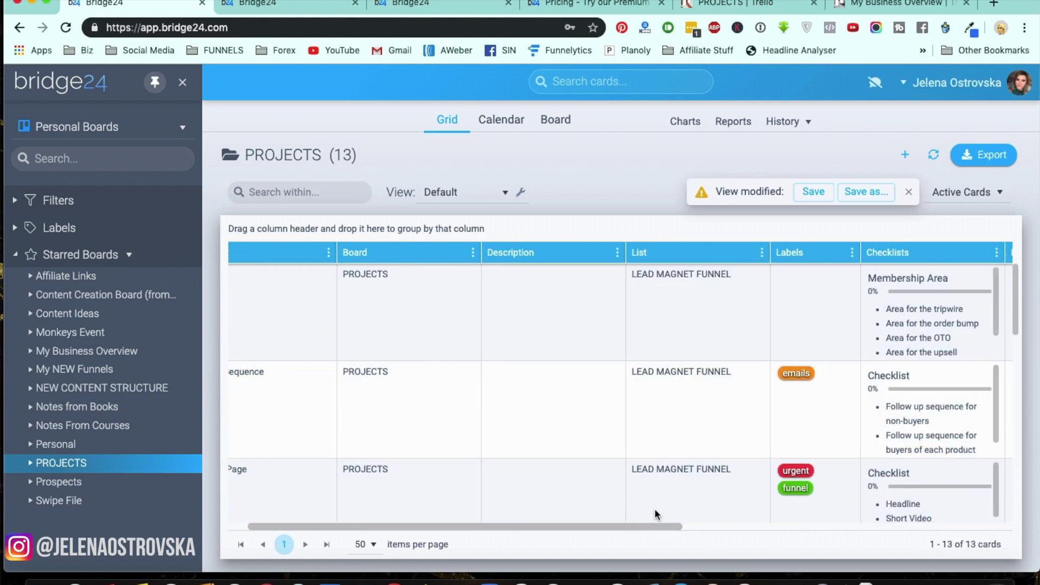
drag(671, 526, 762, 527)
mouse_move(1016, 293)
mouse_down()
mouse_move(1024, 463)
mouse_move(1024, 292)
mouse_up()
scroll(936, 323, up, 1)
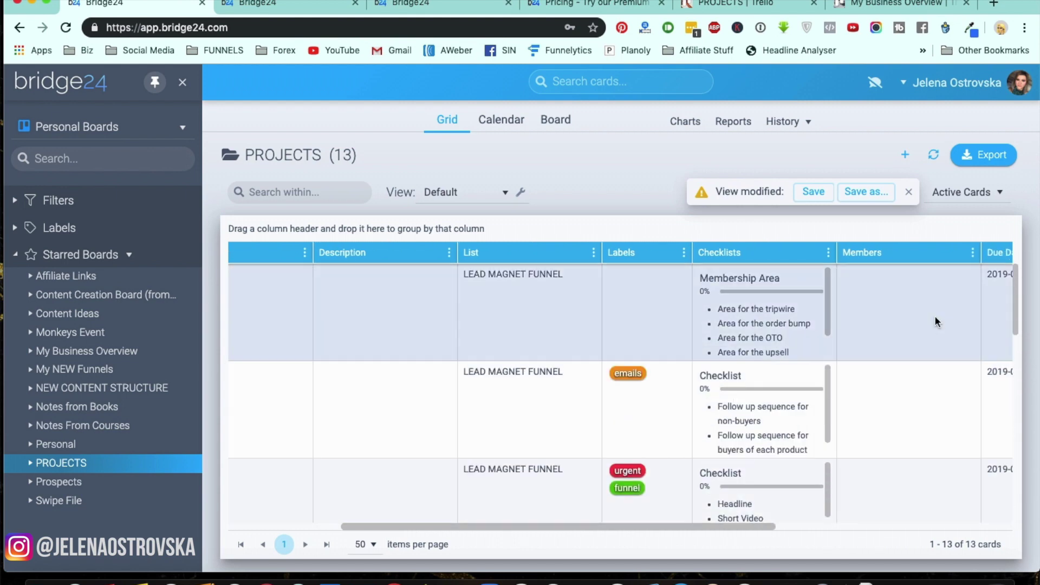
drag(662, 526, 790, 527)
mouse_move(1015, 298)
mouse_down()
mouse_move(1018, 434)
mouse_move(1035, 416)
mouse_move(1021, 524)
mouse_move(1003, 290)
mouse_up()
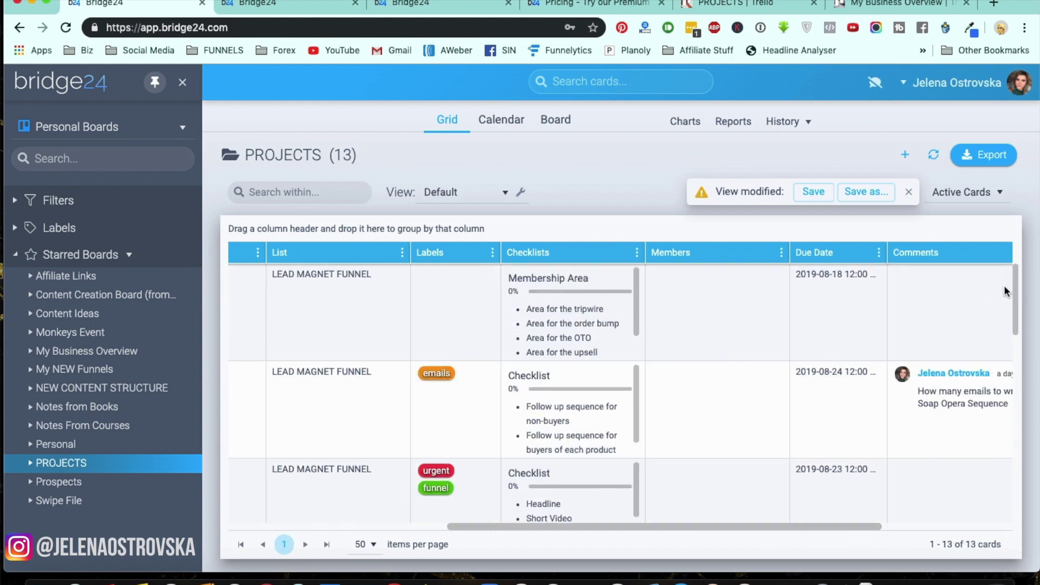
click(781, 255)
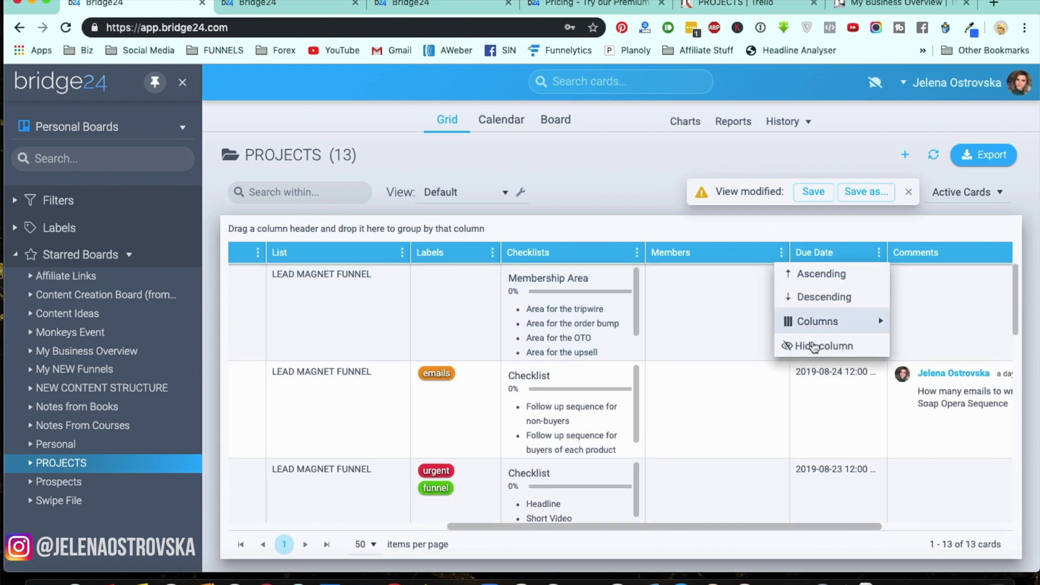
click(813, 351)
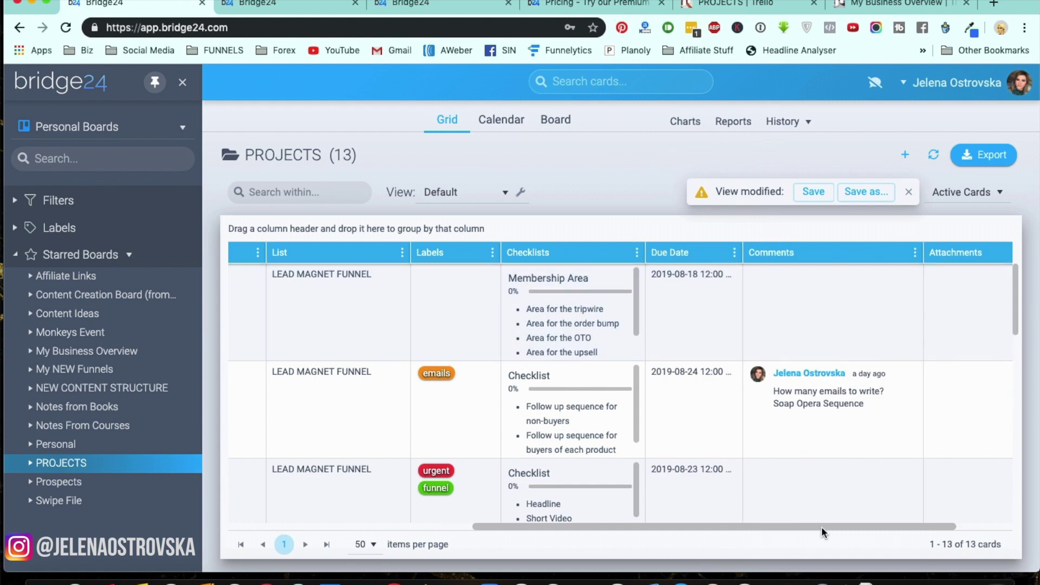
Step: Hide the Attachments column at the end of the PROJECTS grid
mouse_move(1014, 315)
mouse_down()
mouse_move(1014, 508)
mouse_move(1015, 303)
mouse_up()
drag(904, 521, 962, 520)
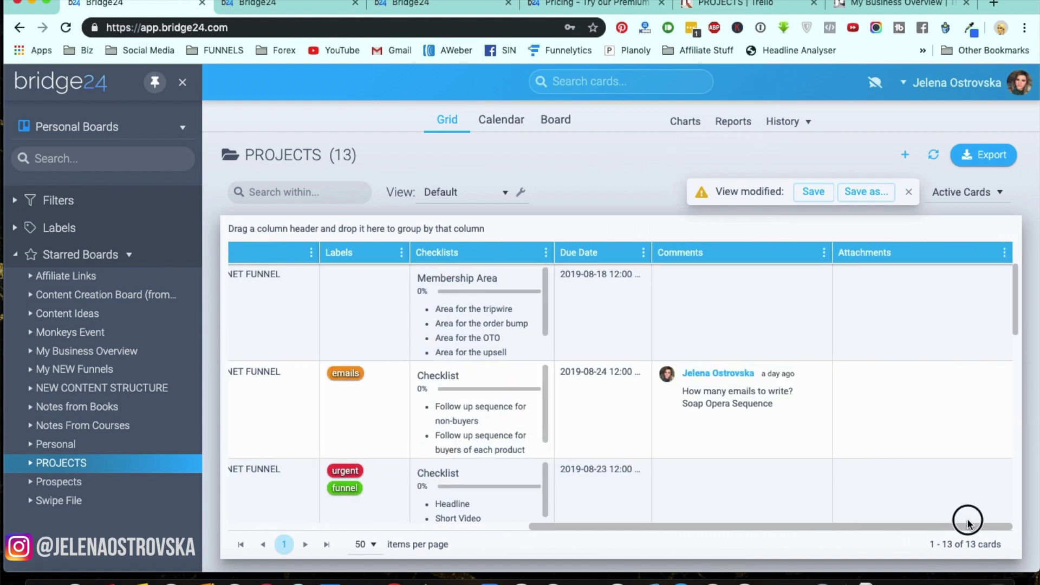
click(1003, 253)
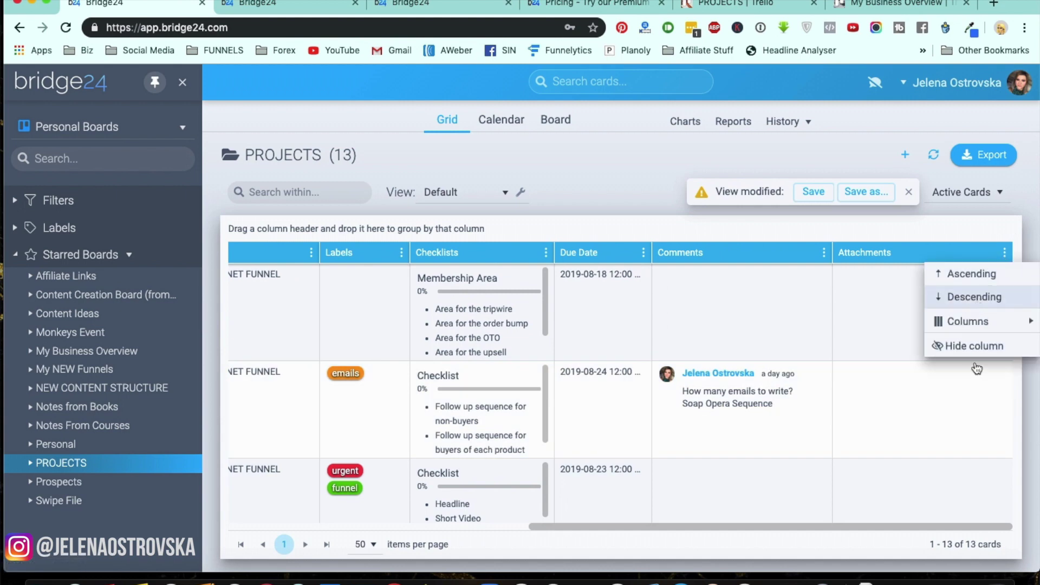
click(971, 347)
Step: Review the remaining grid columns from Comments back to Name, and save the modified Default view
drag(804, 527, 781, 530)
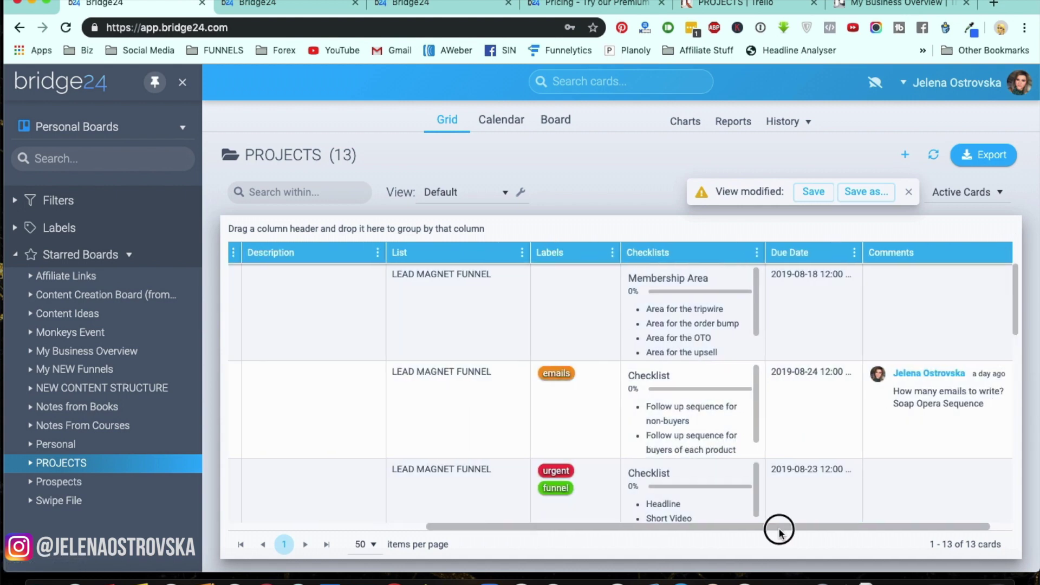
mouse_move(1009, 304)
mouse_down()
mouse_move(1020, 484)
mouse_move(1024, 348)
mouse_move(1031, 455)
mouse_move(1029, 355)
mouse_move(1005, 260)
mouse_move(1007, 288)
mouse_up()
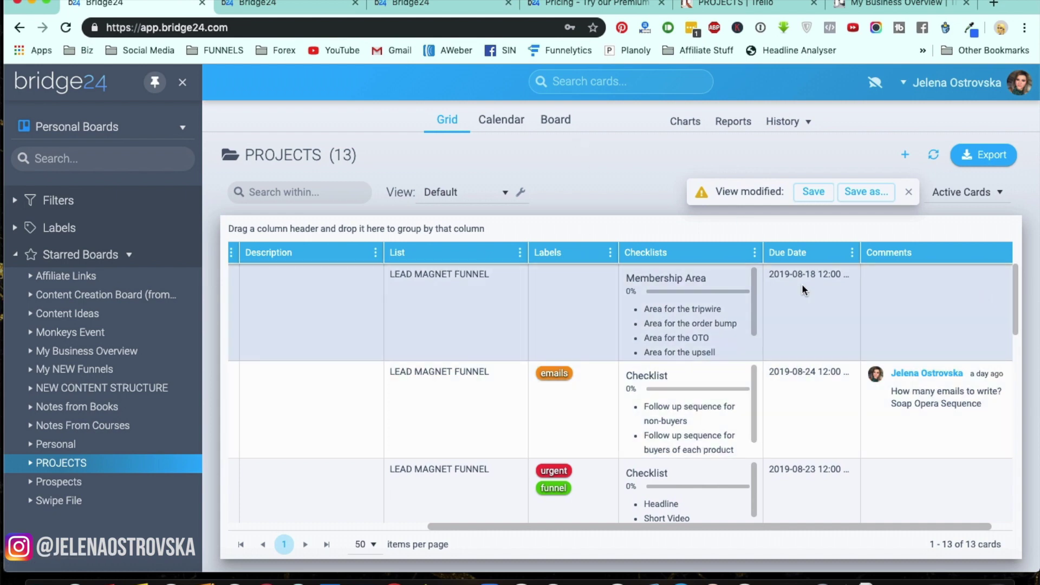
click(569, 528)
drag(569, 528, 359, 513)
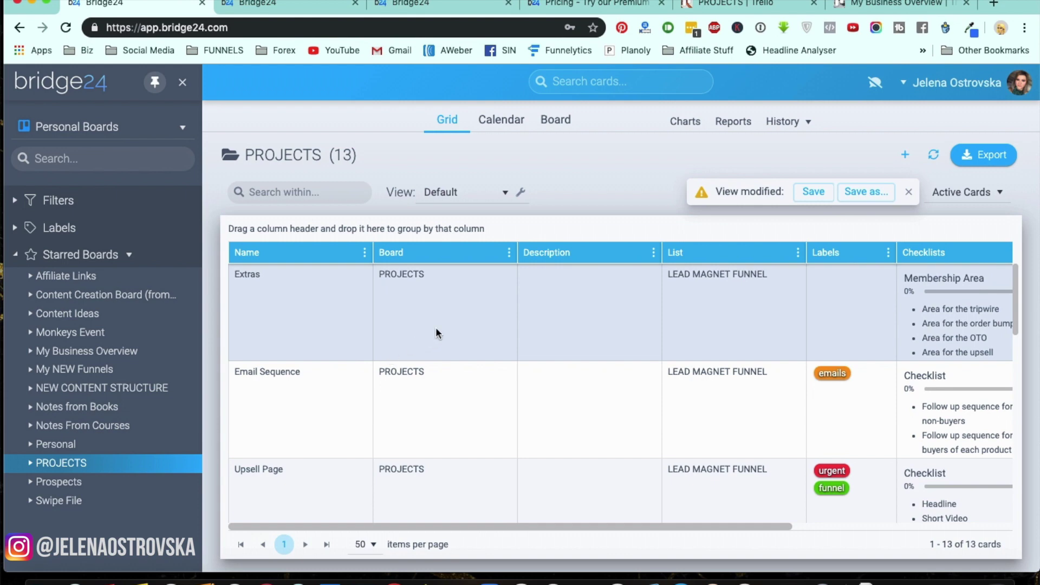
click(809, 193)
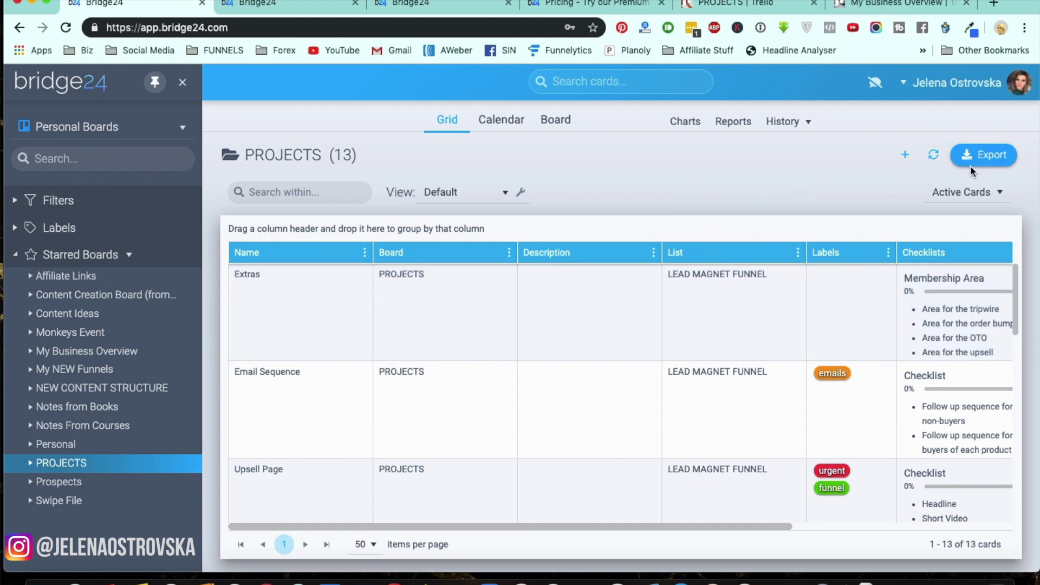
Step: Export the PROJECTS cards in Excel format using fields from the Default grid view, with card identifiers included
click(1000, 158)
click(460, 219)
click(428, 232)
click(472, 266)
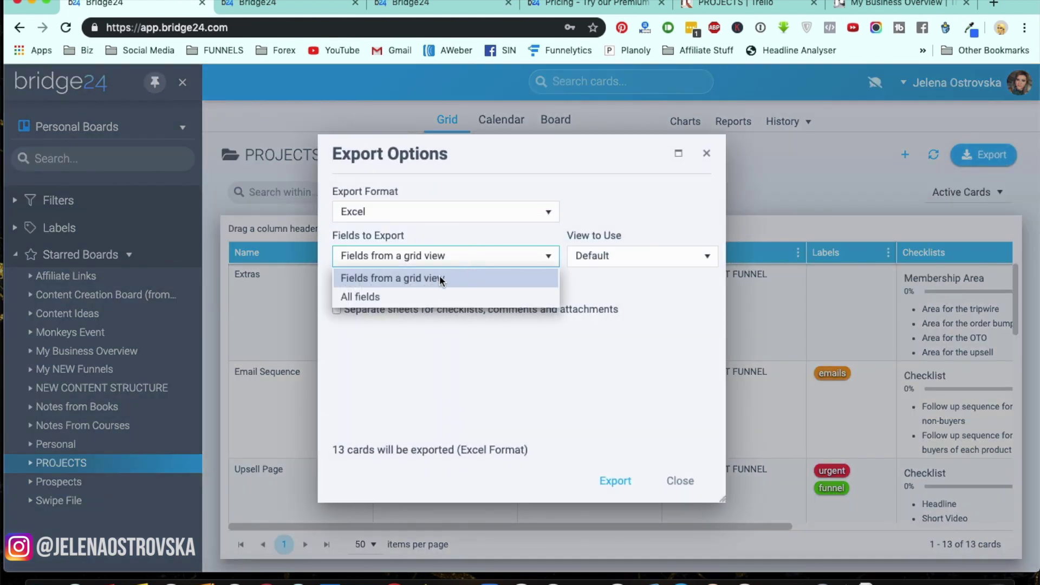
click(467, 279)
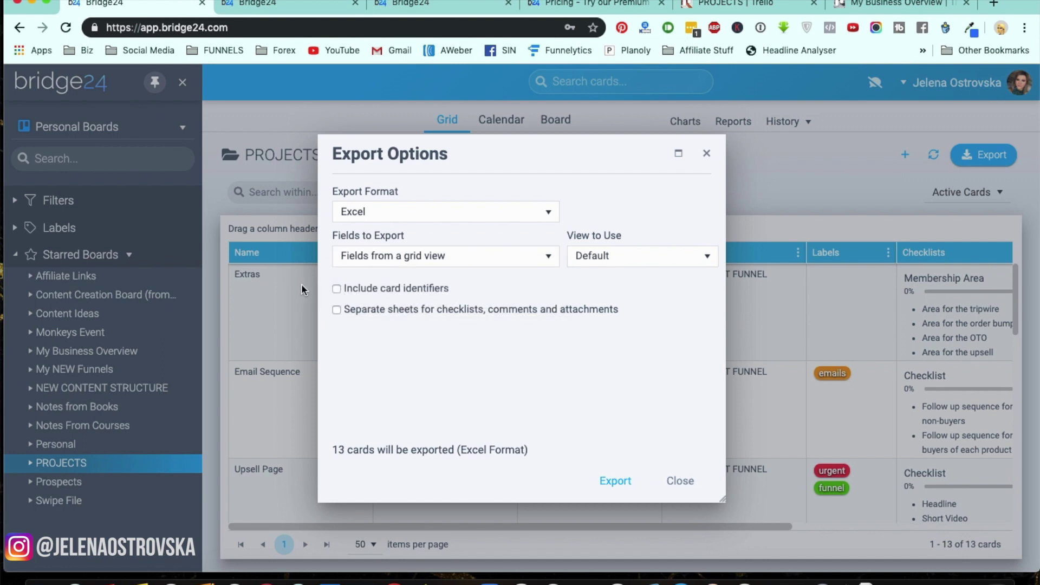
click(678, 260)
click(360, 336)
click(337, 290)
click(616, 482)
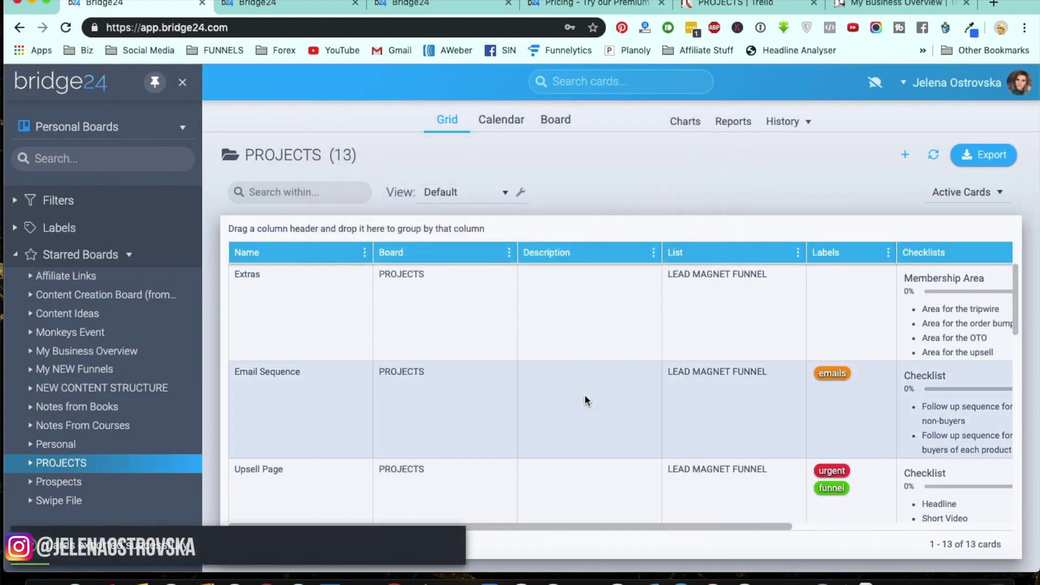
Step: Open the exported PROJECTS_20190810 file in Numbers, continuing past its introduction and choosing the Blank template for a new document
click(130, 558)
mouse_move(357, 580)
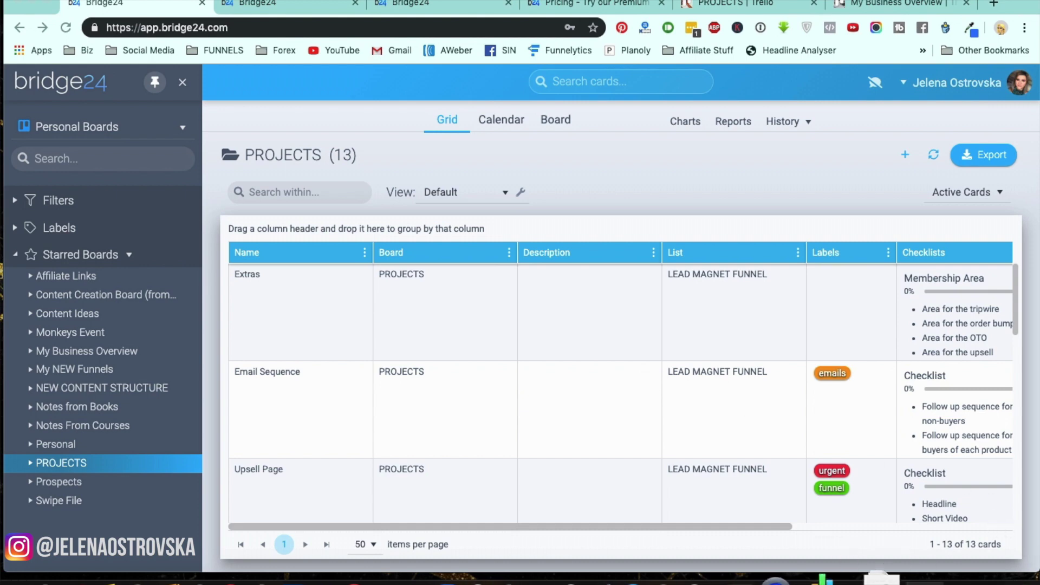
click(817, 577)
click(533, 510)
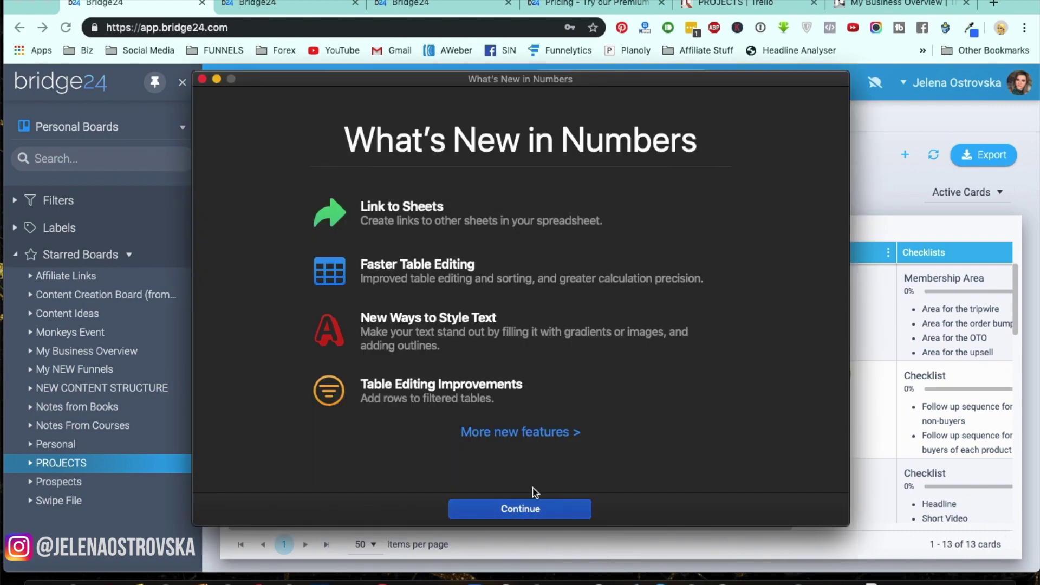
click(522, 511)
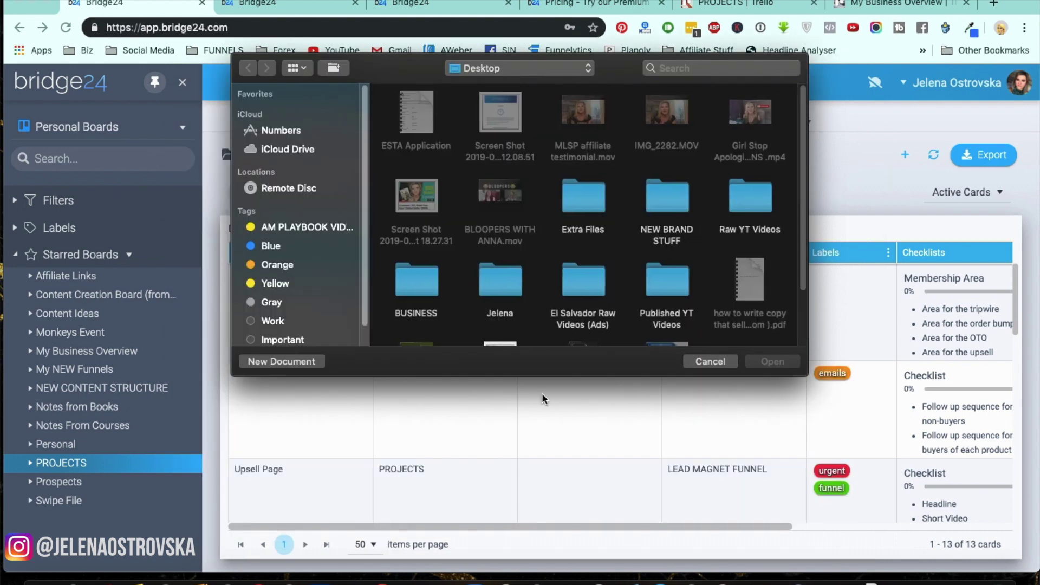
click(318, 364)
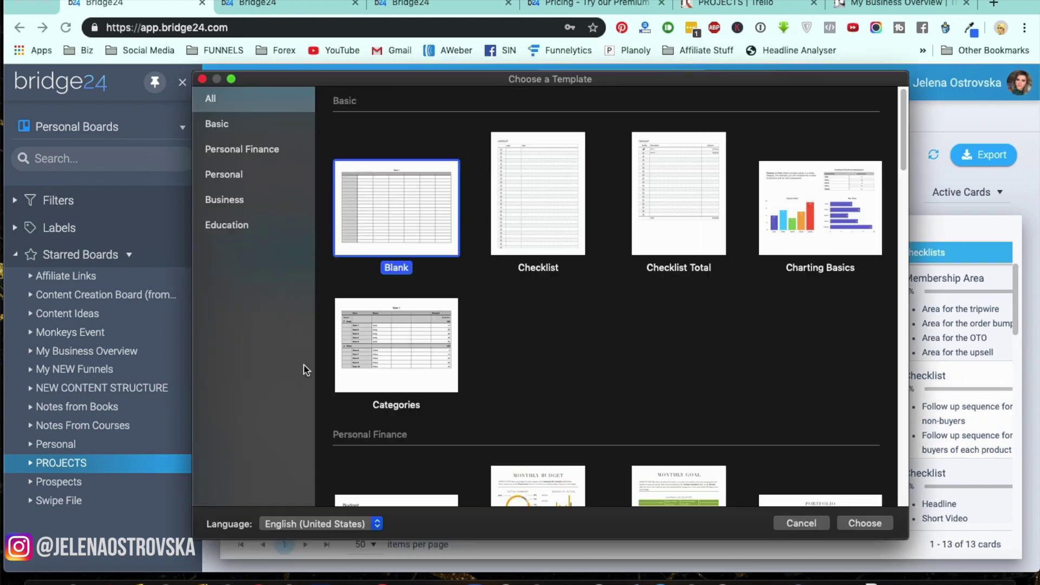
click(878, 530)
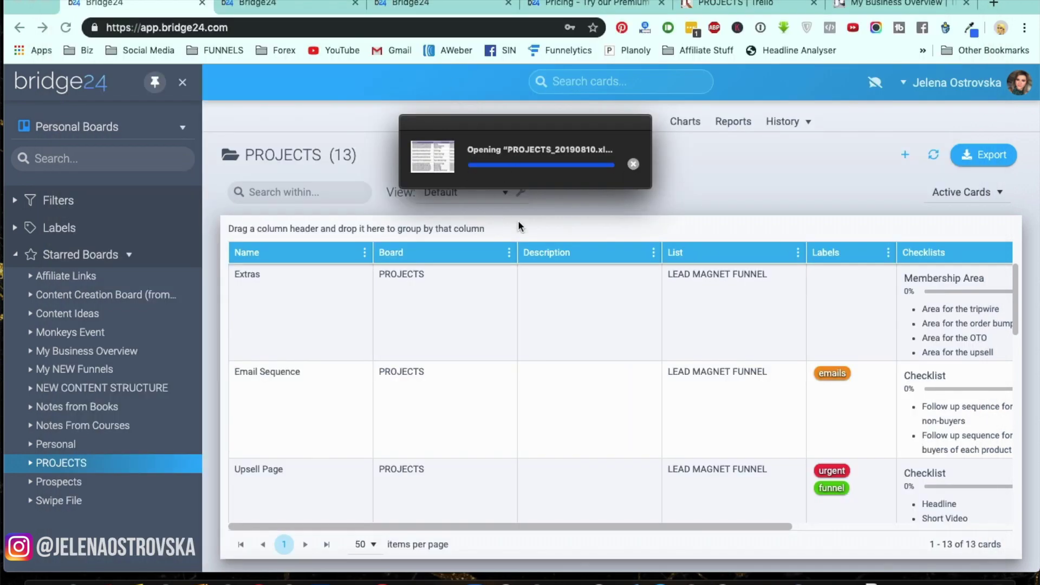
drag(598, 136, 692, 178)
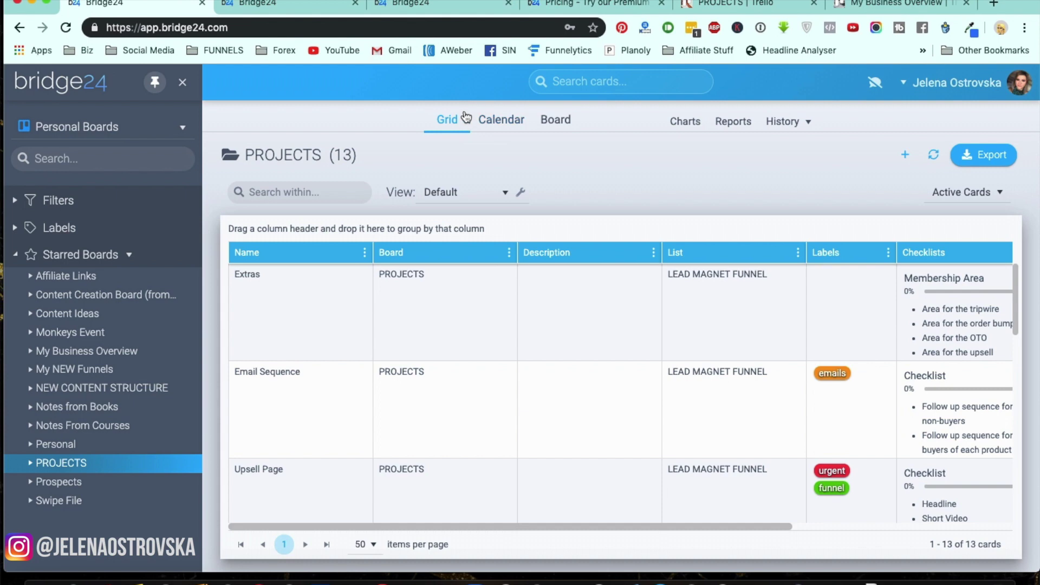
Step: Show the PROJECTS cards in Board view, glance at Calendar view, and check on the exported file in Numbers
click(566, 122)
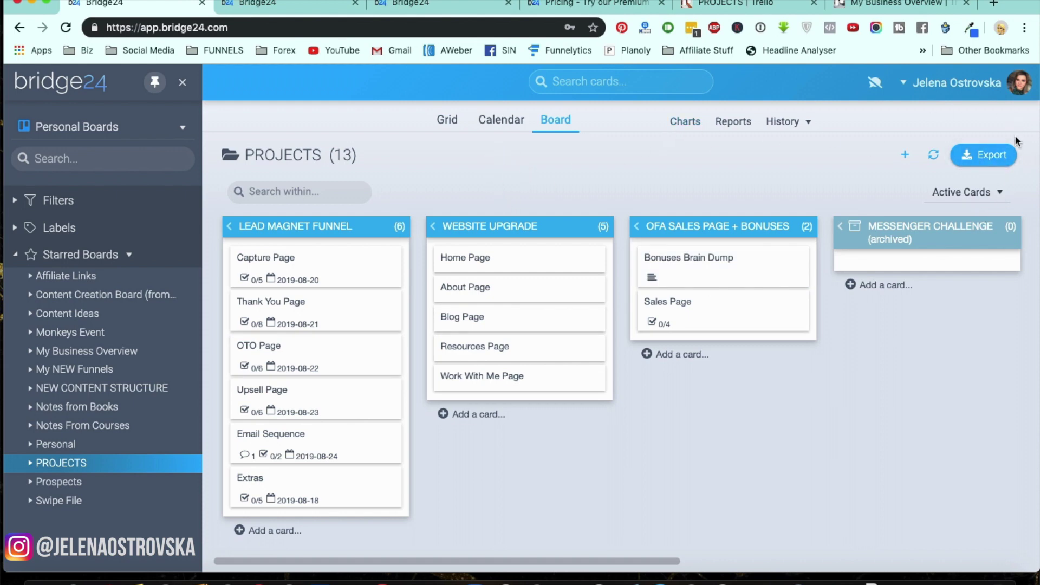
click(517, 123)
click(560, 124)
click(827, 579)
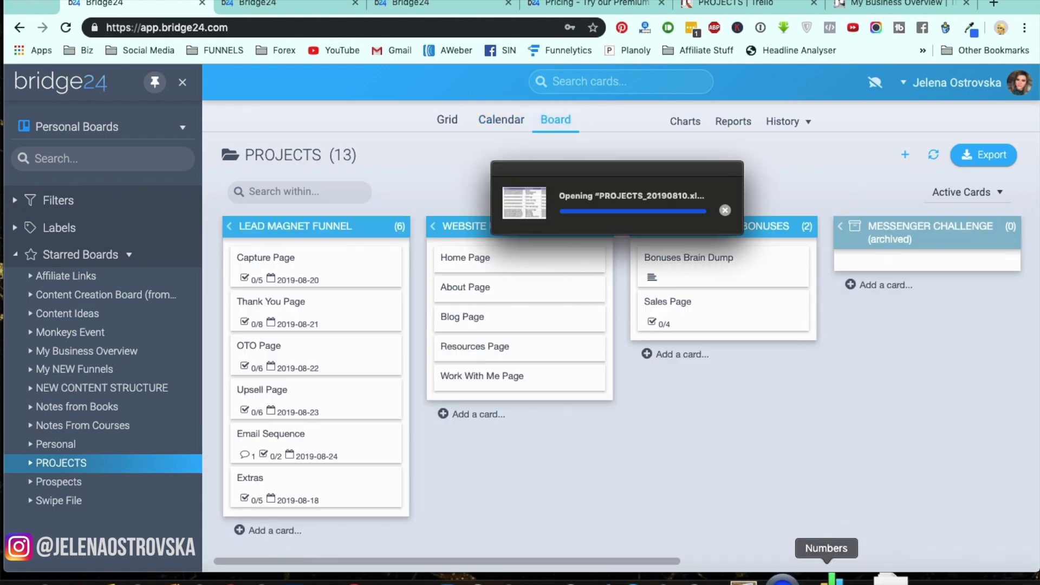
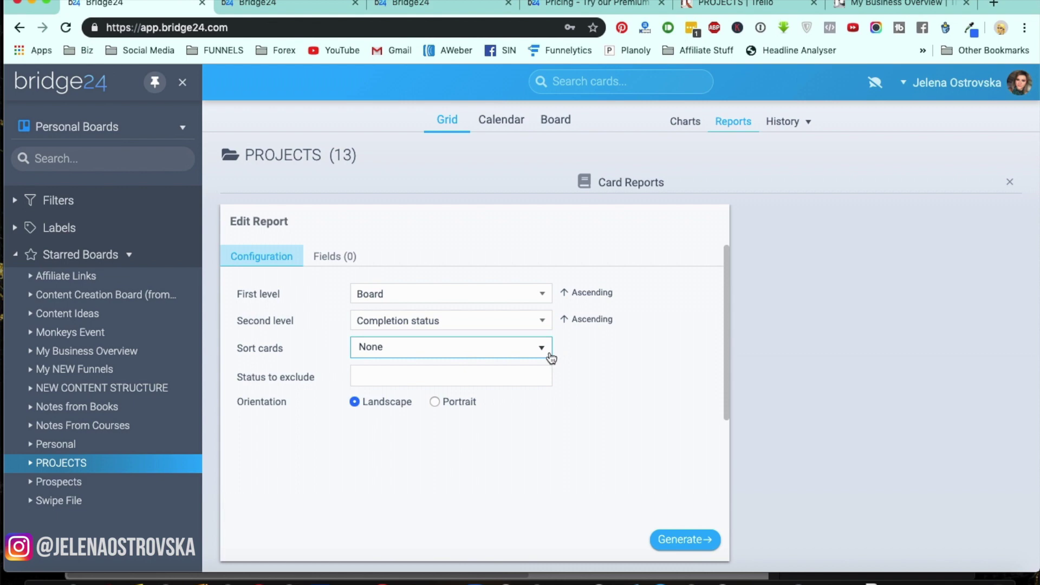
Step: Sort the card report by Last Updated At, keep the Landscape orientation, and generate the report
click(551, 358)
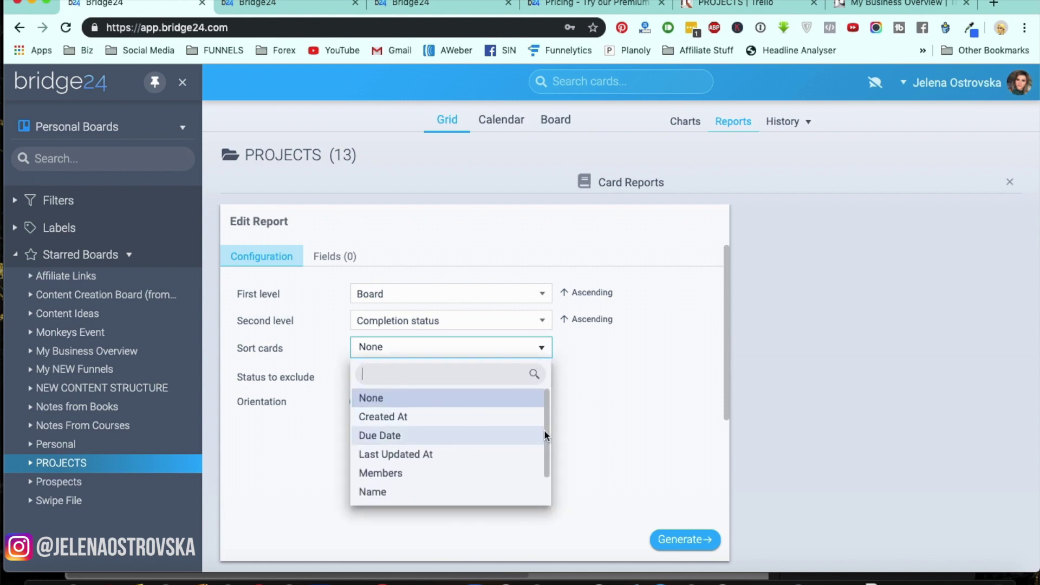
drag(548, 432, 542, 460)
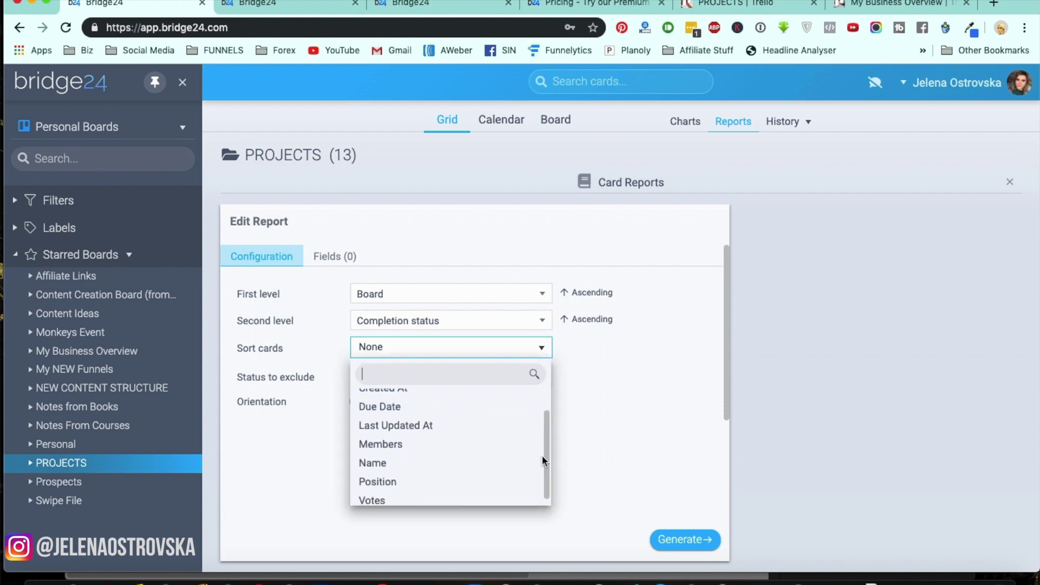
click(427, 425)
click(386, 381)
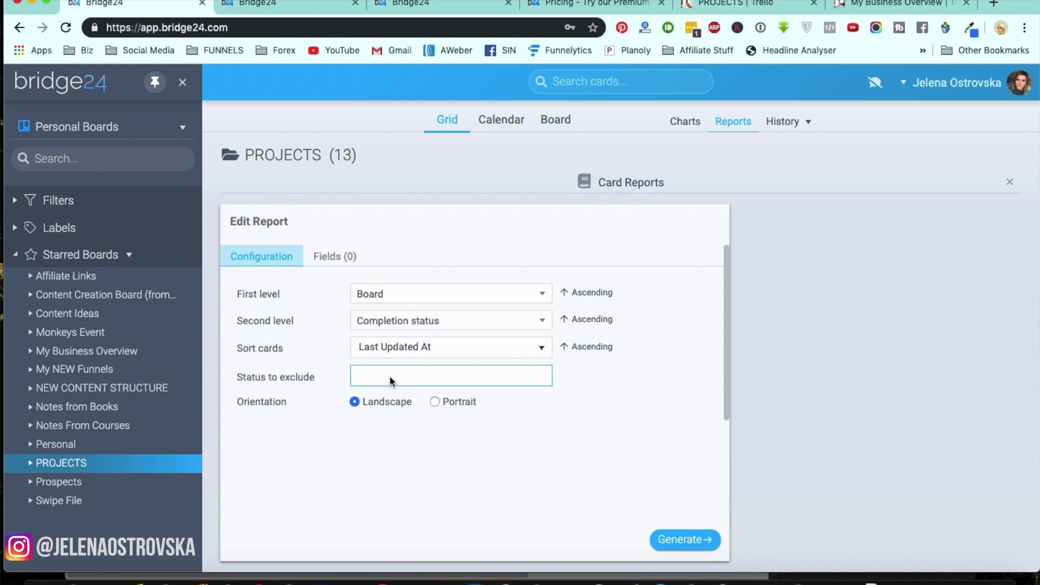
click(410, 412)
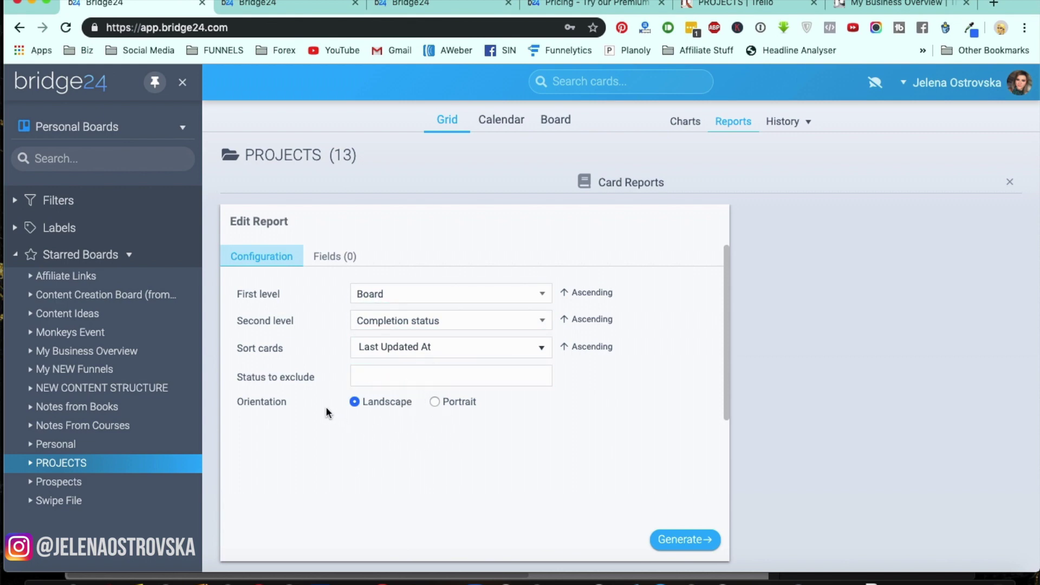
click(675, 548)
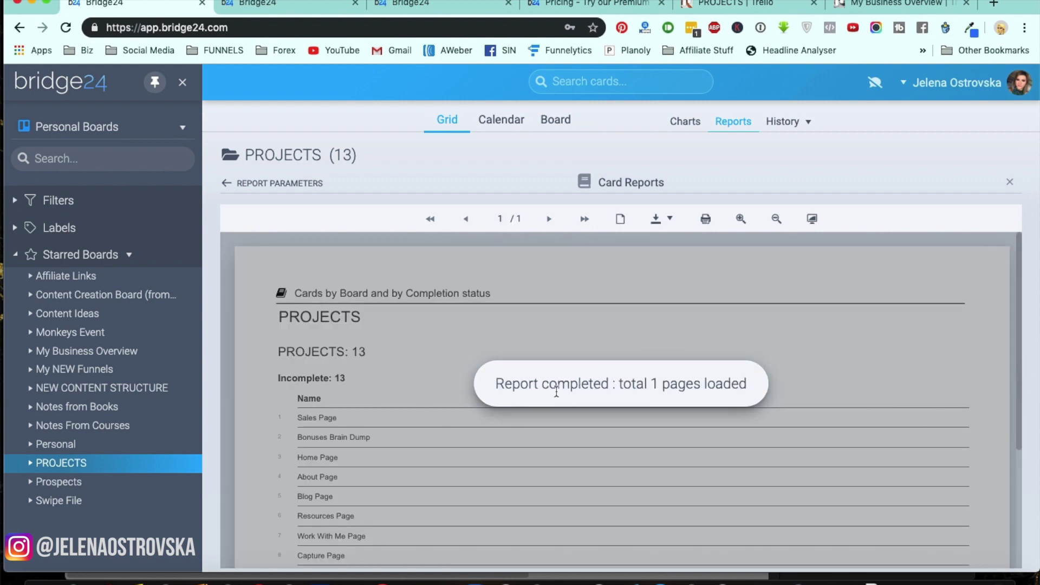
Step: Look through the generated report of cards by board and completion status, and open the charts for the PROJECTS cards
scroll(394, 424, down, 2)
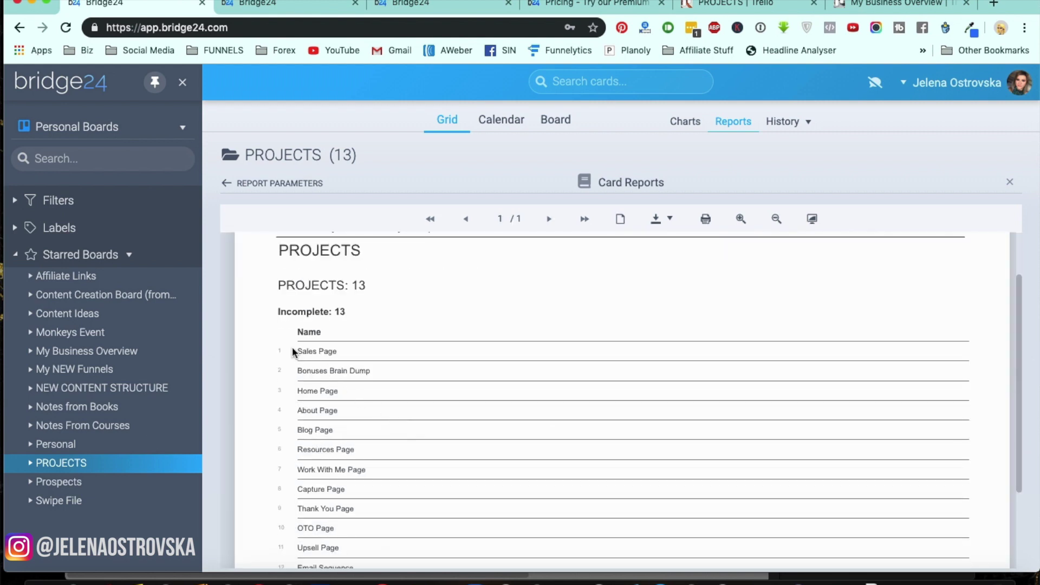
scroll(292, 369, down, 2)
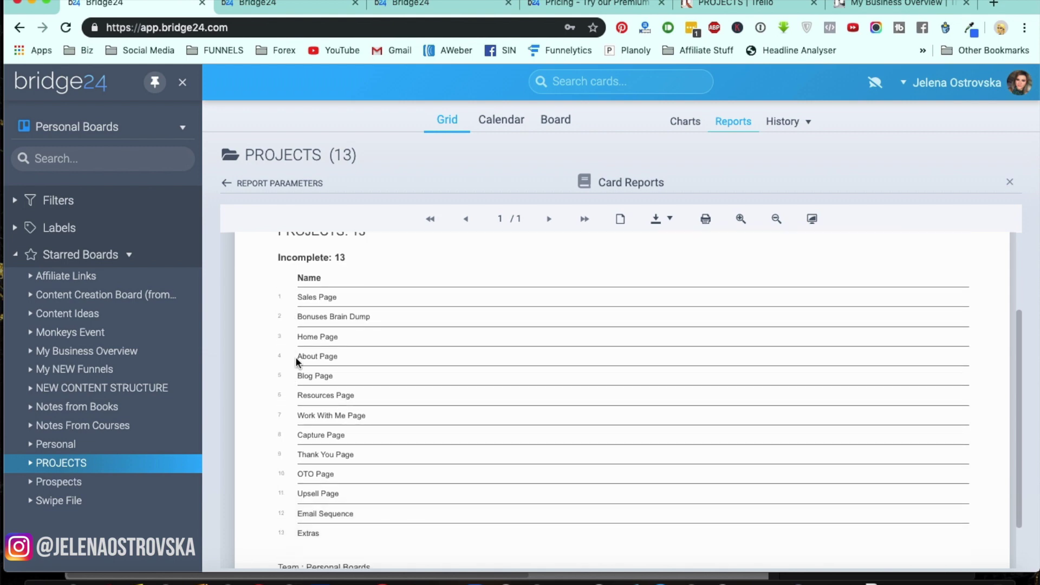
scroll(368, 399, down, 2)
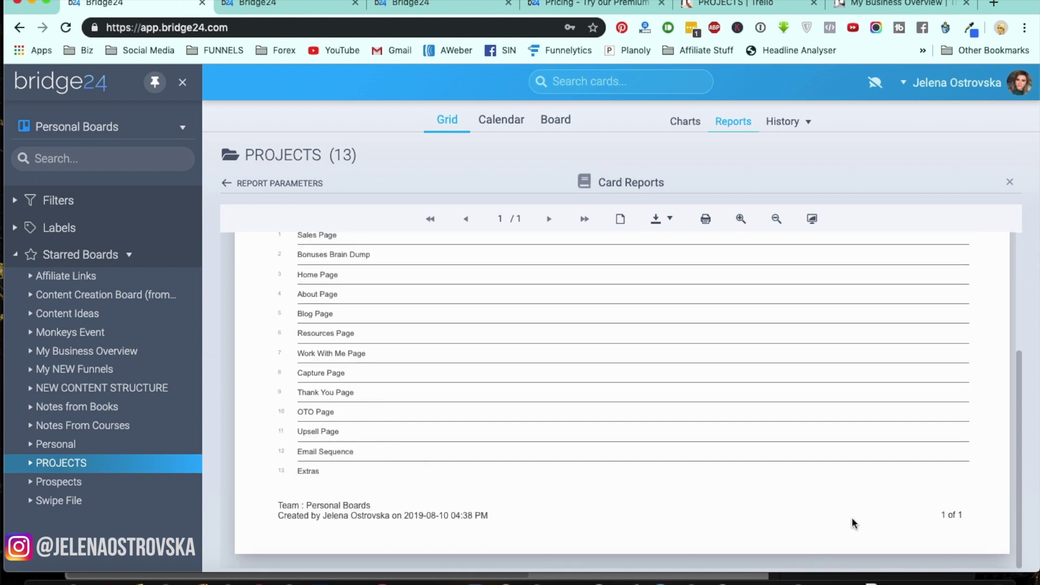
scroll(607, 516, up, 5)
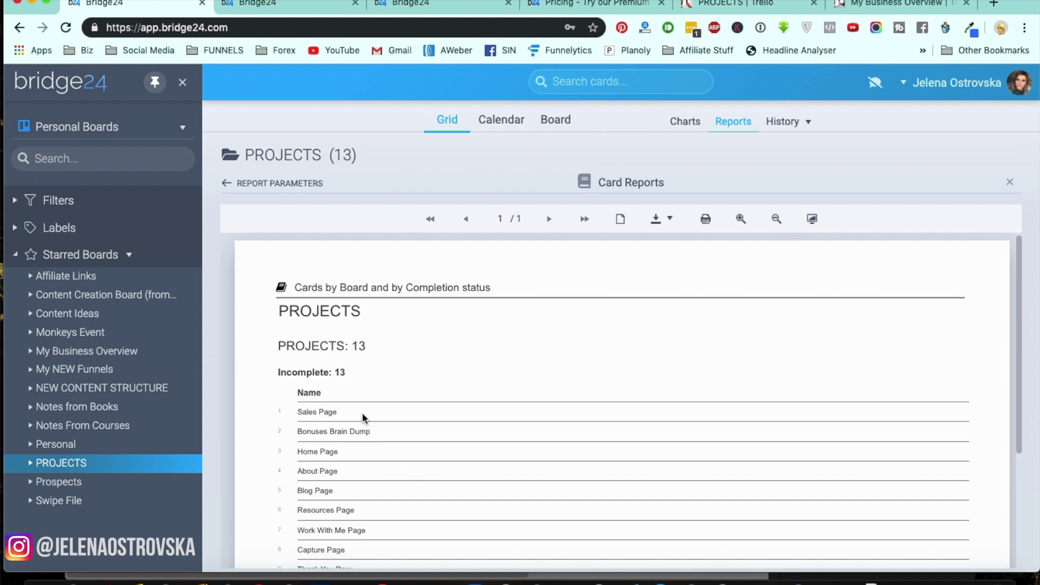
scroll(367, 341, down, 3)
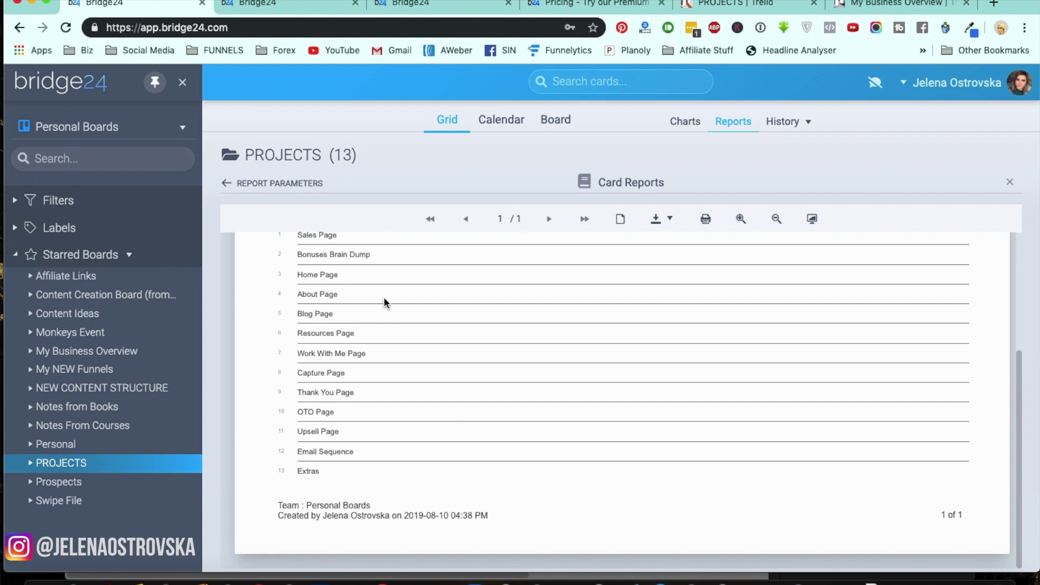
scroll(520, 421, up, 3)
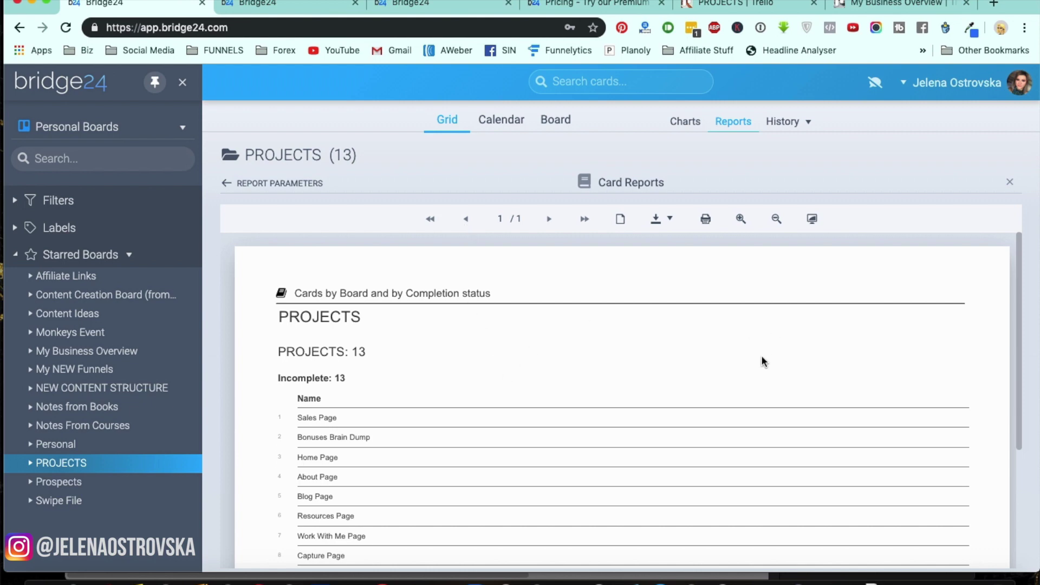
click(691, 129)
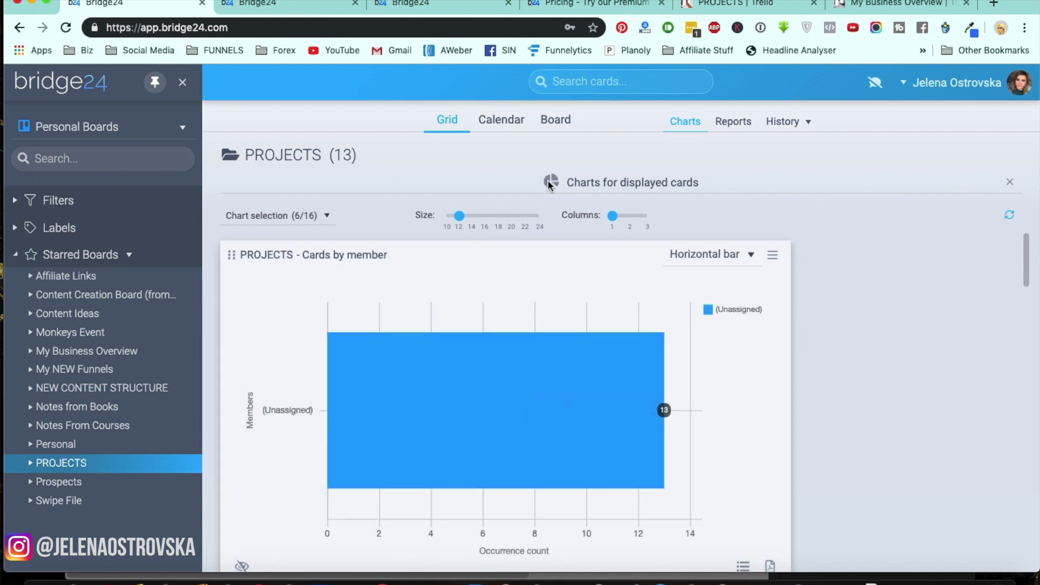
Step: Add the Label (color) and Completed by week charts to the displayed charts for the PROJECTS cards
click(326, 216)
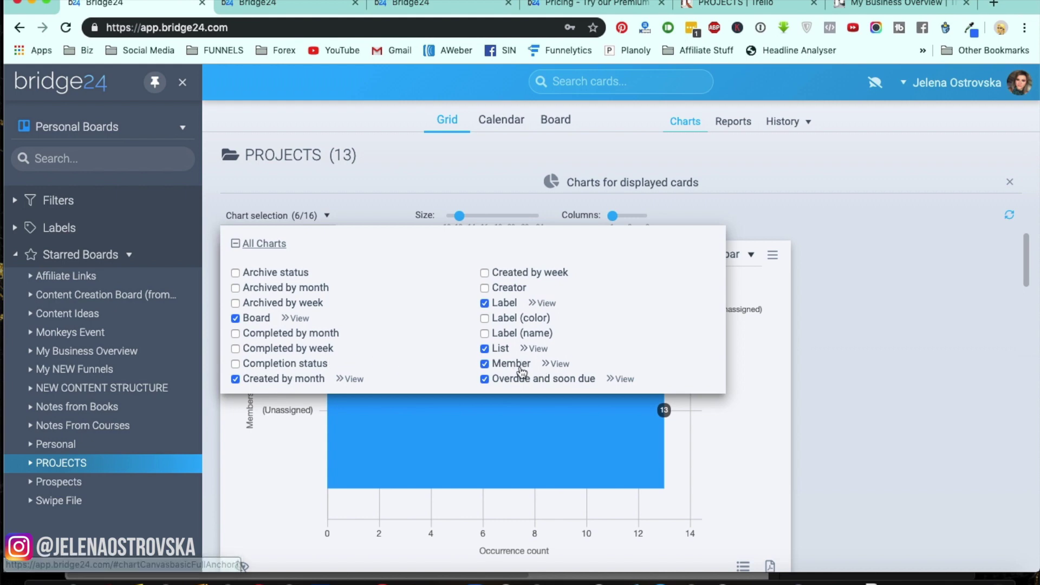
click(793, 319)
click(311, 215)
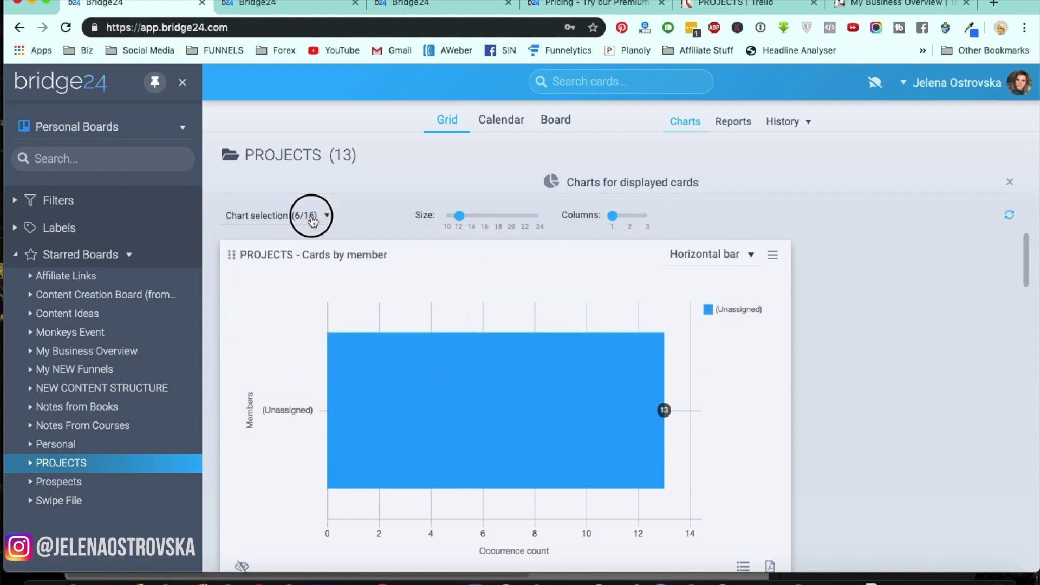
click(484, 318)
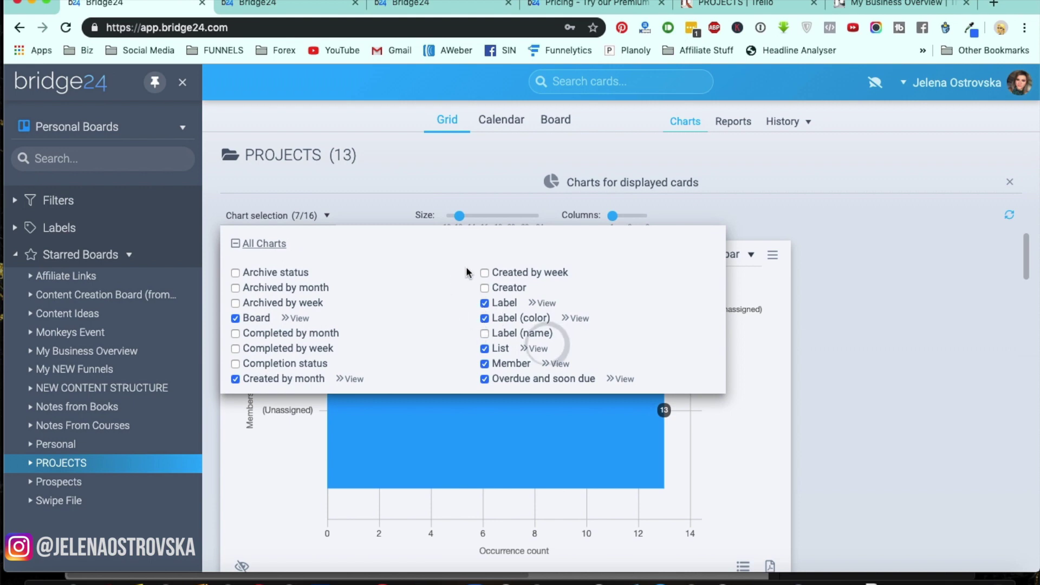
click(236, 349)
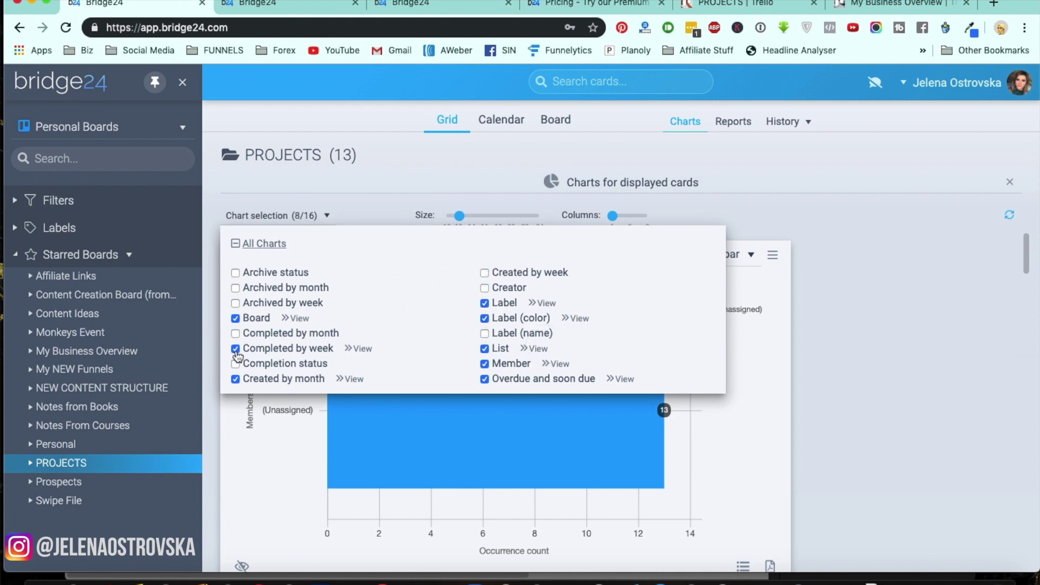
click(806, 369)
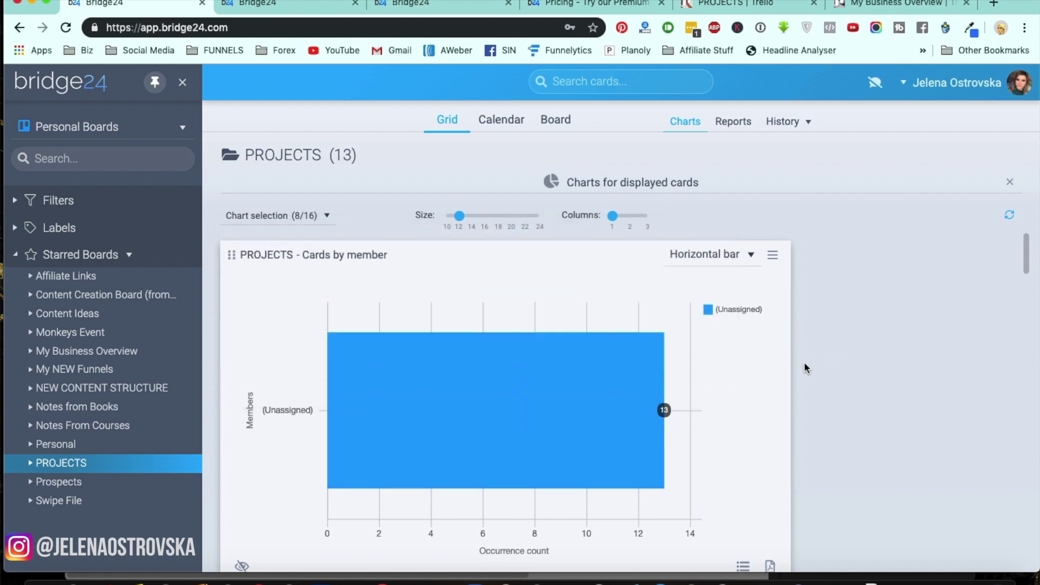
Step: Examine the share of each segment in the overdue and soon due pie chart and review the cards created by month
drag(1030, 255, 948, 277)
drag(1025, 276, 1018, 299)
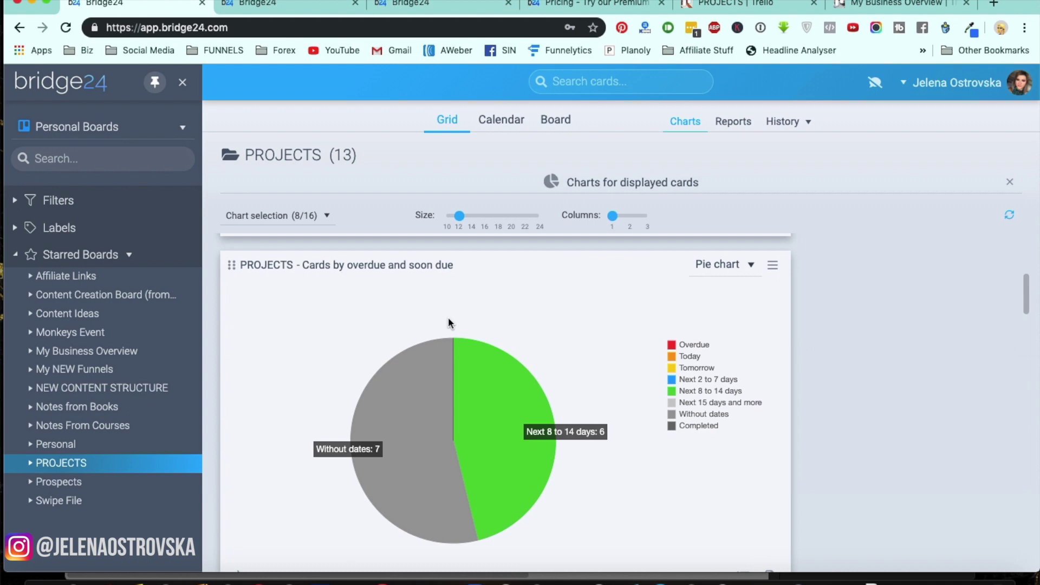
mouse_move(401, 446)
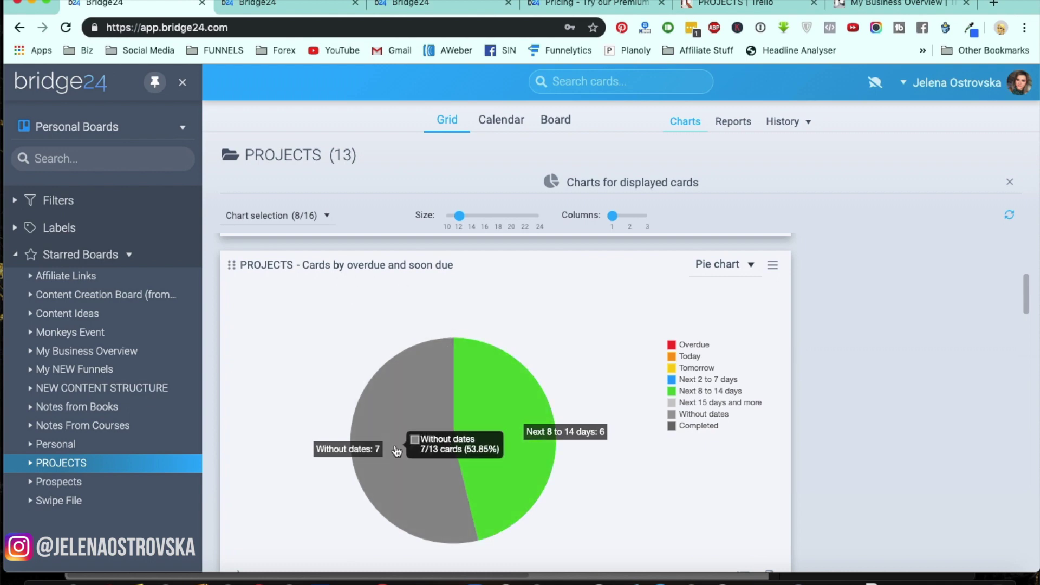
mouse_move(474, 401)
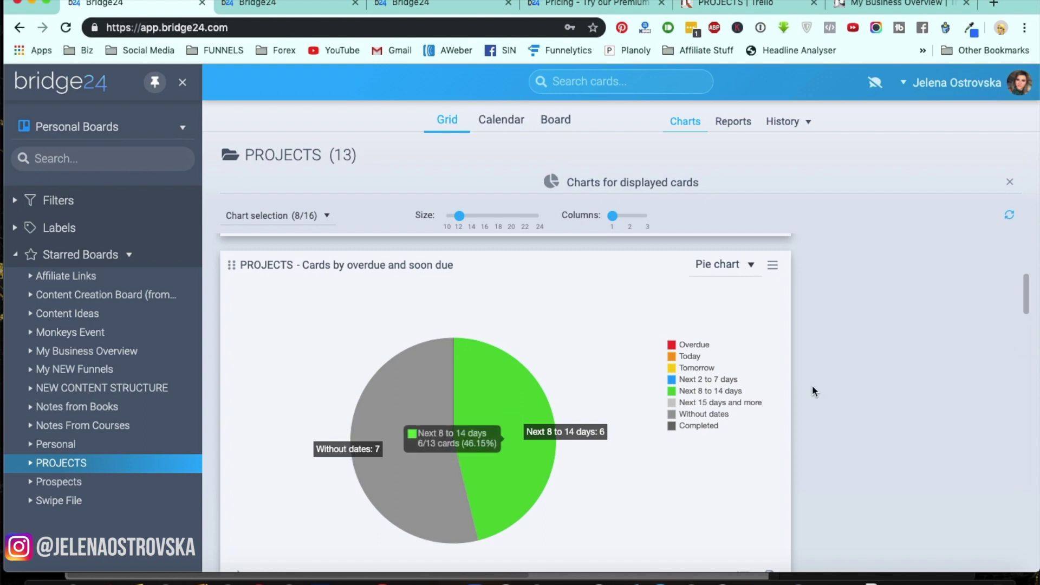
drag(1024, 295, 1025, 341)
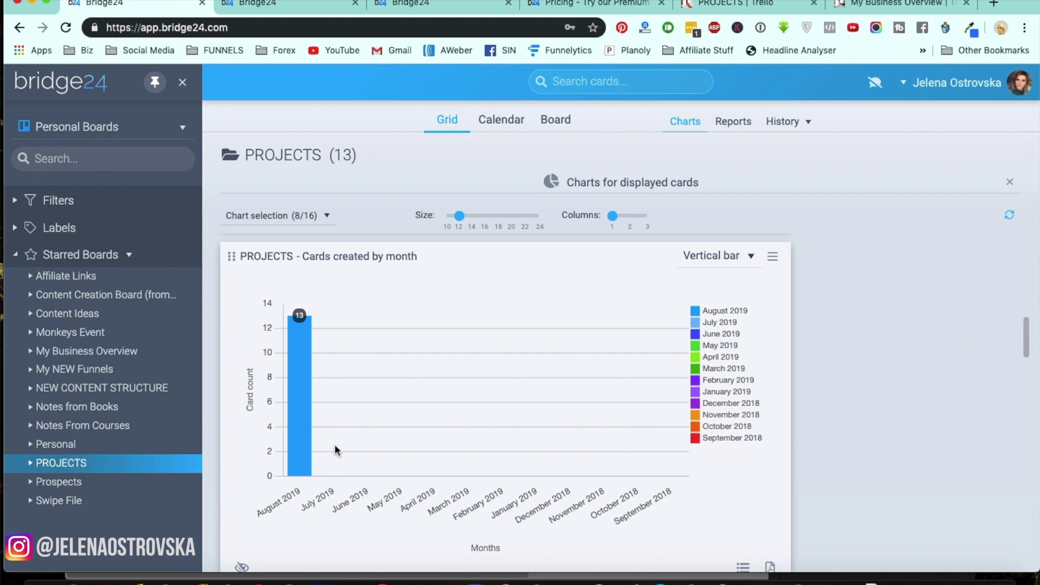
Step: Try the Cards by board chart as Pie chart, Doughnut, Polar and Vertical bar, and settle on Horizontal bar
drag(1025, 339, 1022, 386)
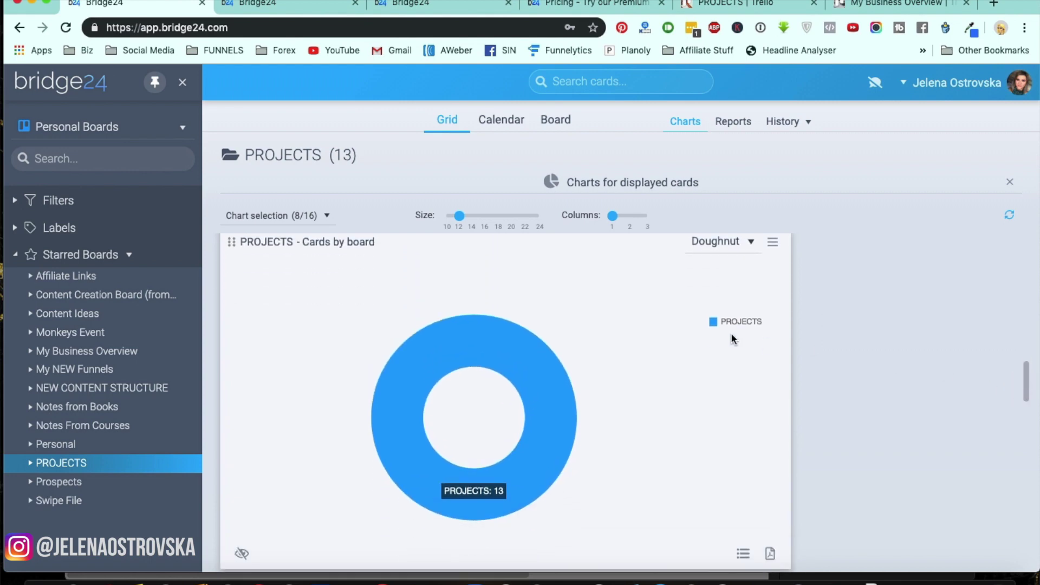
click(752, 245)
click(732, 261)
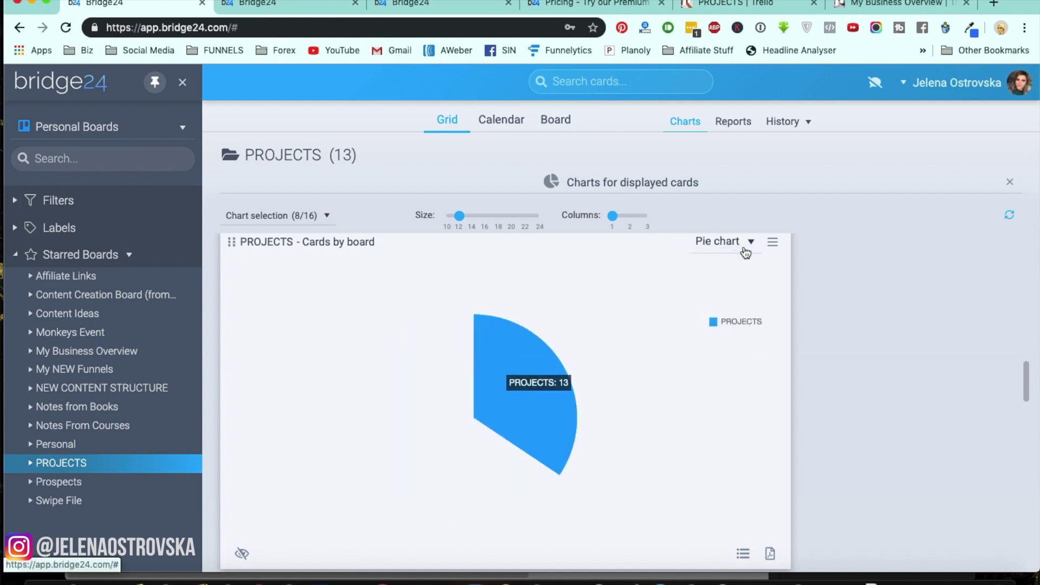
click(750, 241)
click(738, 288)
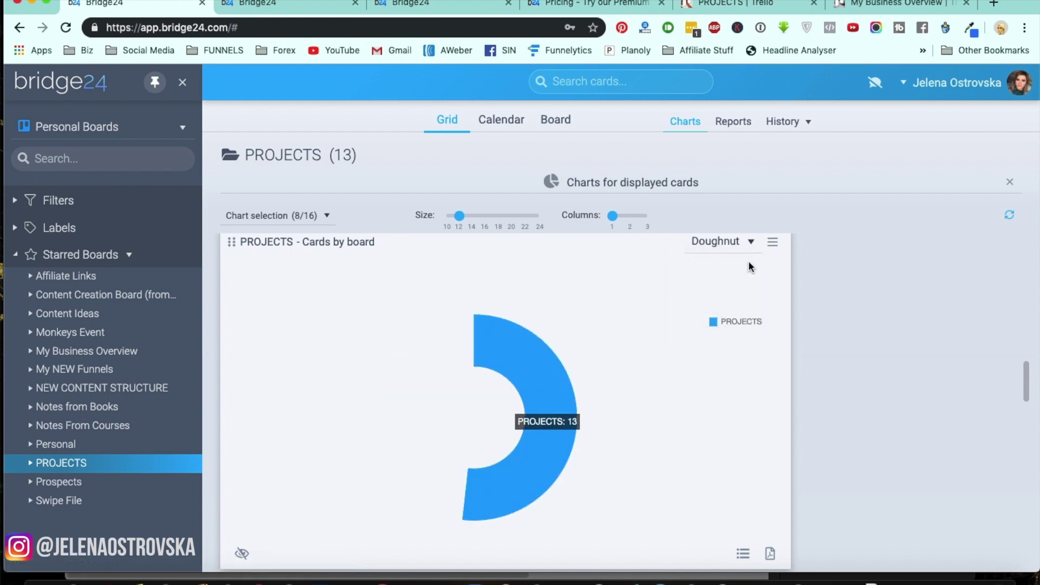
click(750, 242)
click(723, 302)
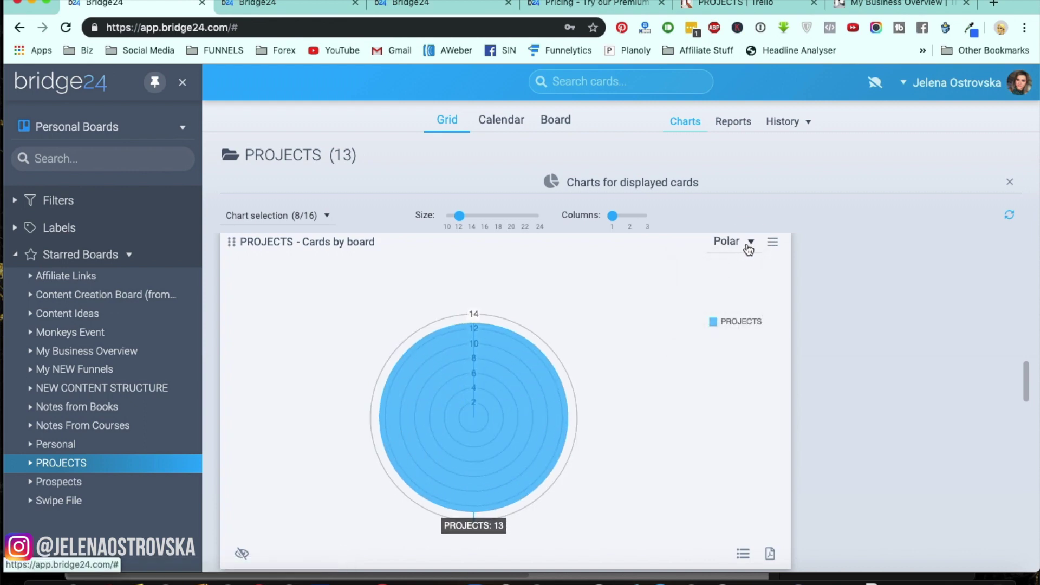
click(749, 242)
click(727, 321)
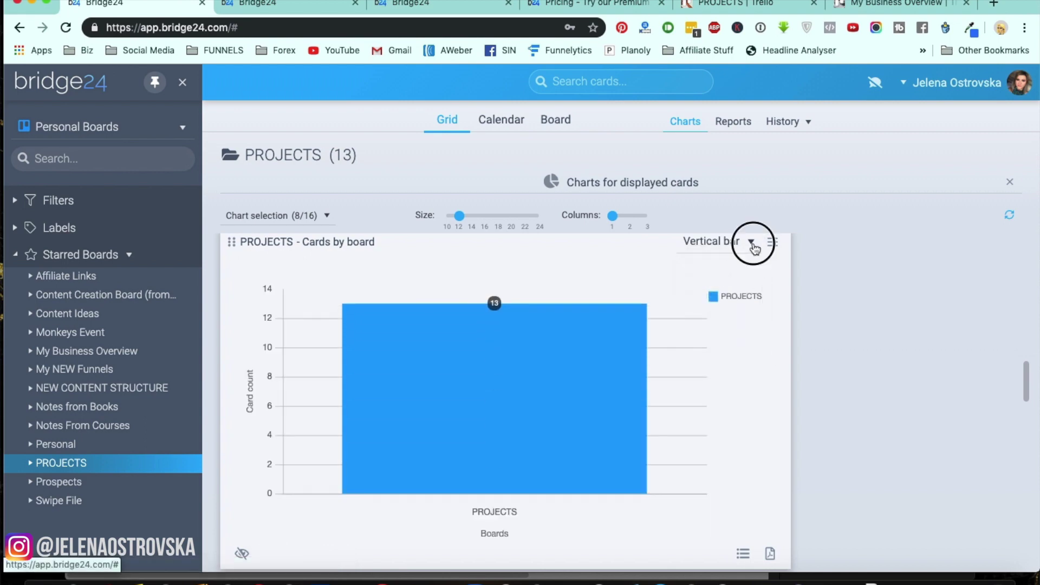
click(751, 242)
click(711, 332)
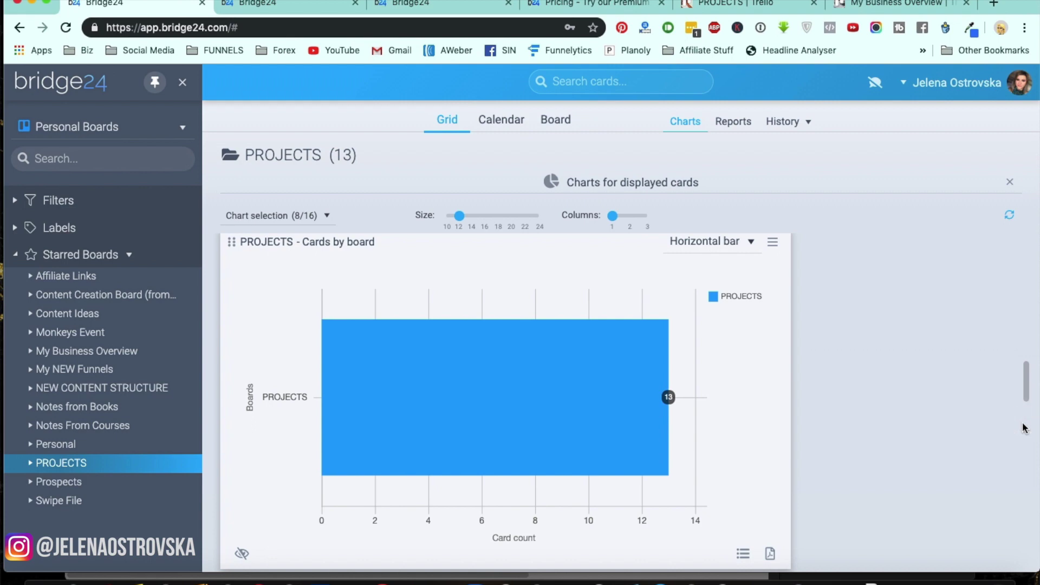
Step: Examine each list's share in the Cards by list chart and check the Cards completed by week chart
drag(1029, 416, 1025, 432)
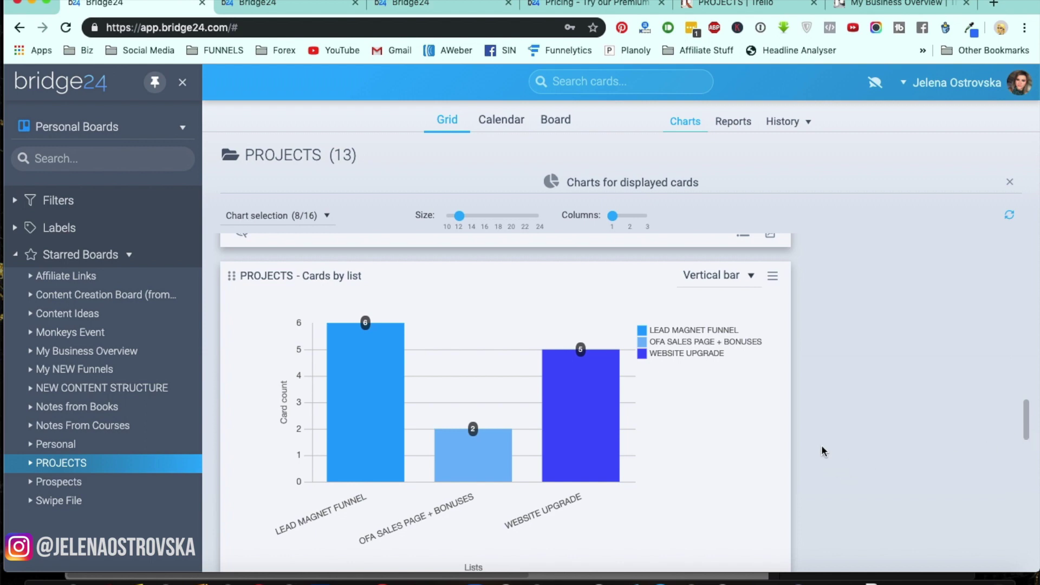
mouse_move(339, 439)
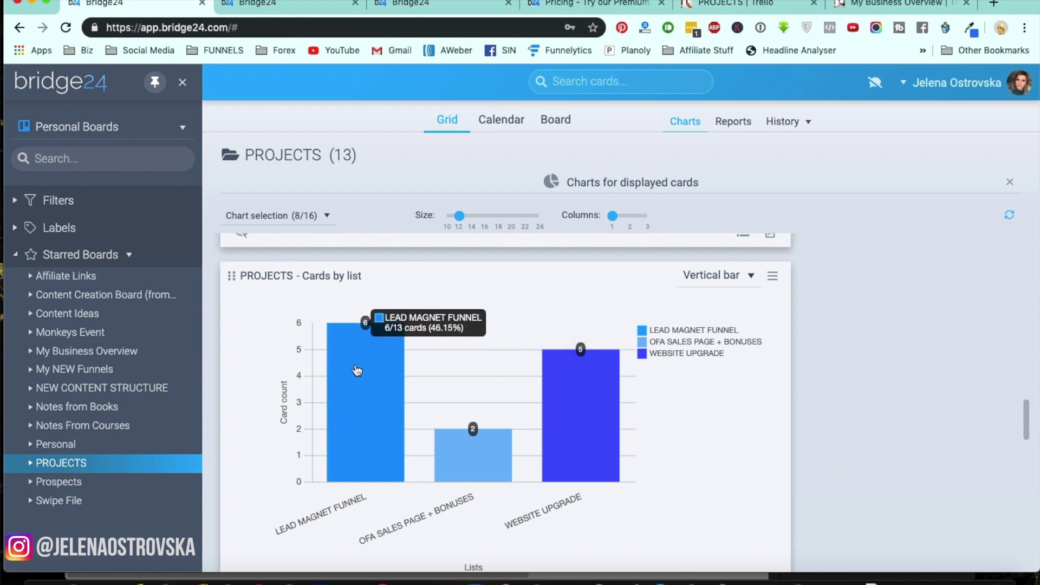
mouse_move(436, 467)
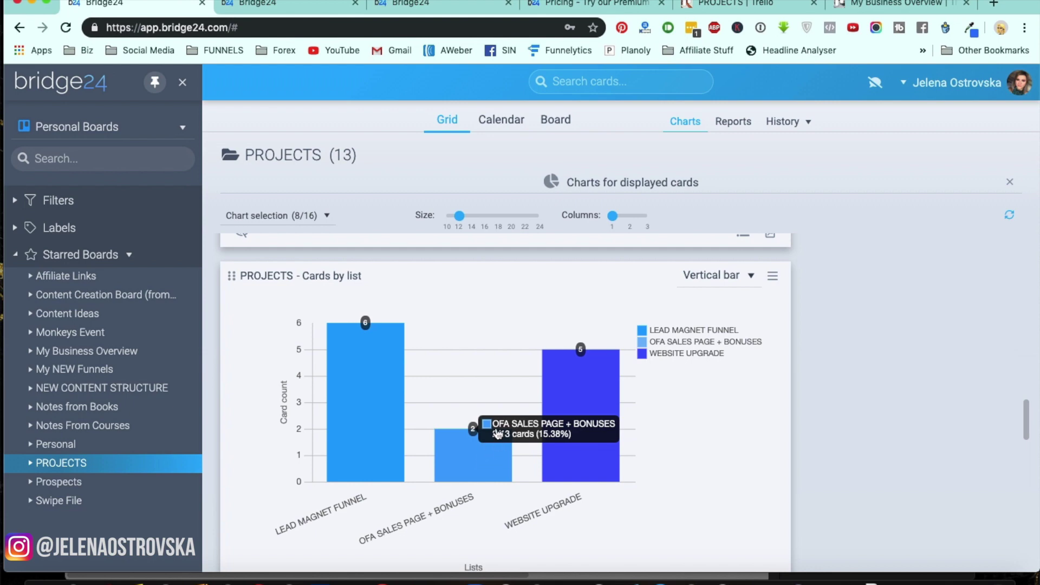
mouse_move(590, 402)
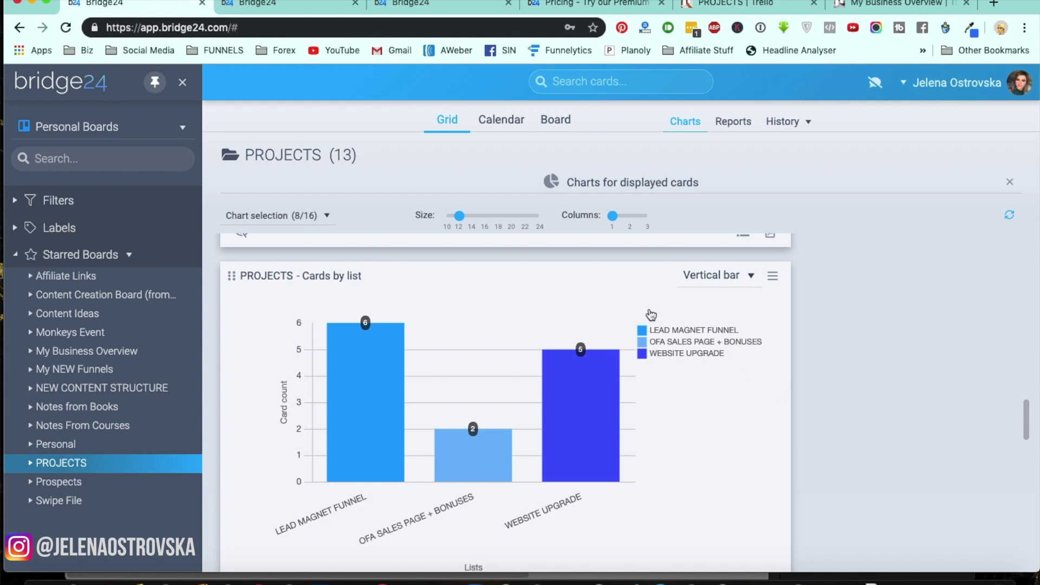
click(1028, 414)
drag(1027, 415, 1028, 433)
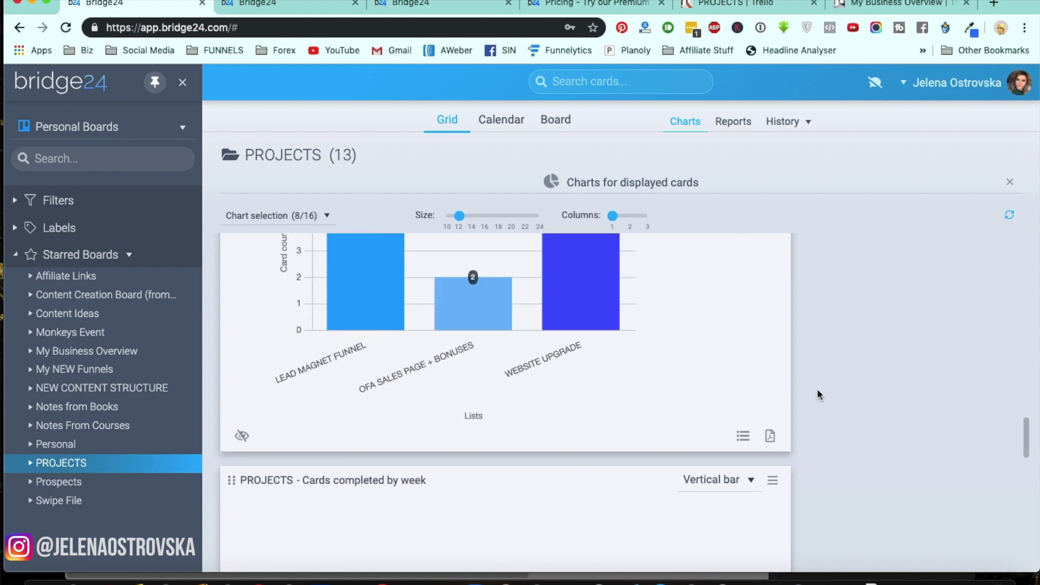
click(1027, 432)
drag(1028, 434, 1024, 457)
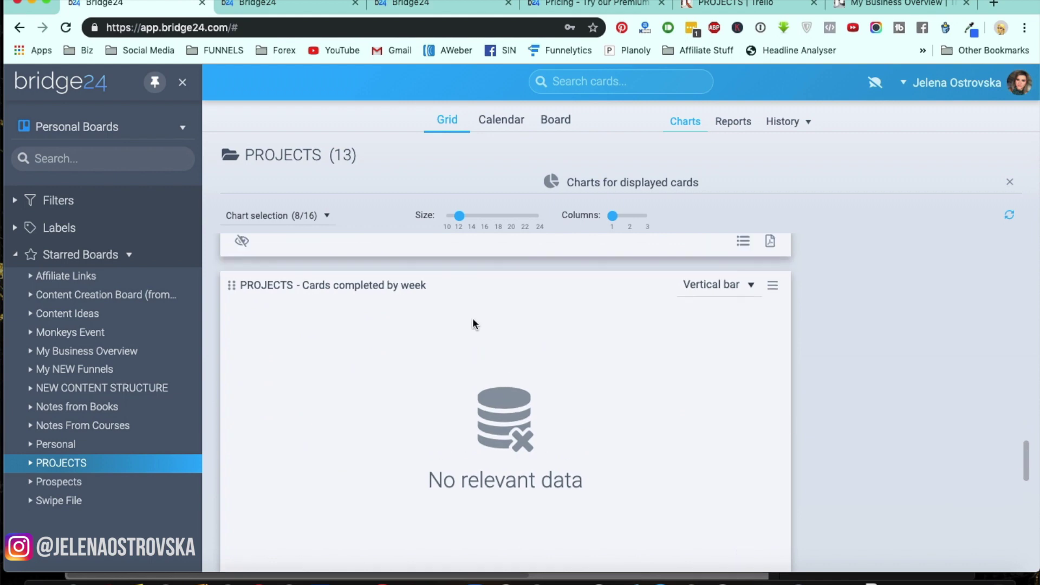
Step: Examine the Cards by label and Cards by label color pie charts, and return to the first chart
drag(1031, 460, 1024, 507)
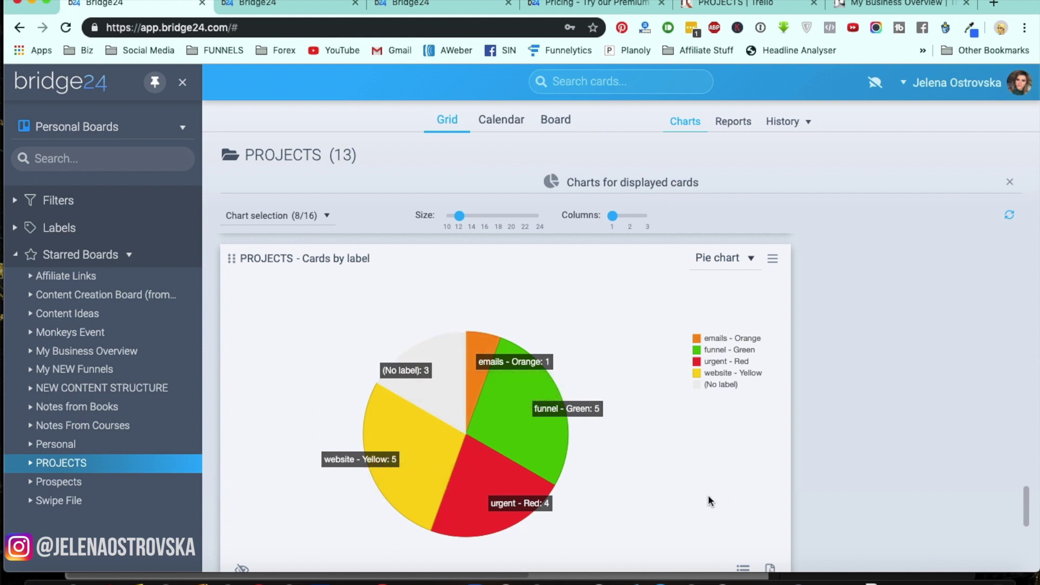
mouse_move(380, 465)
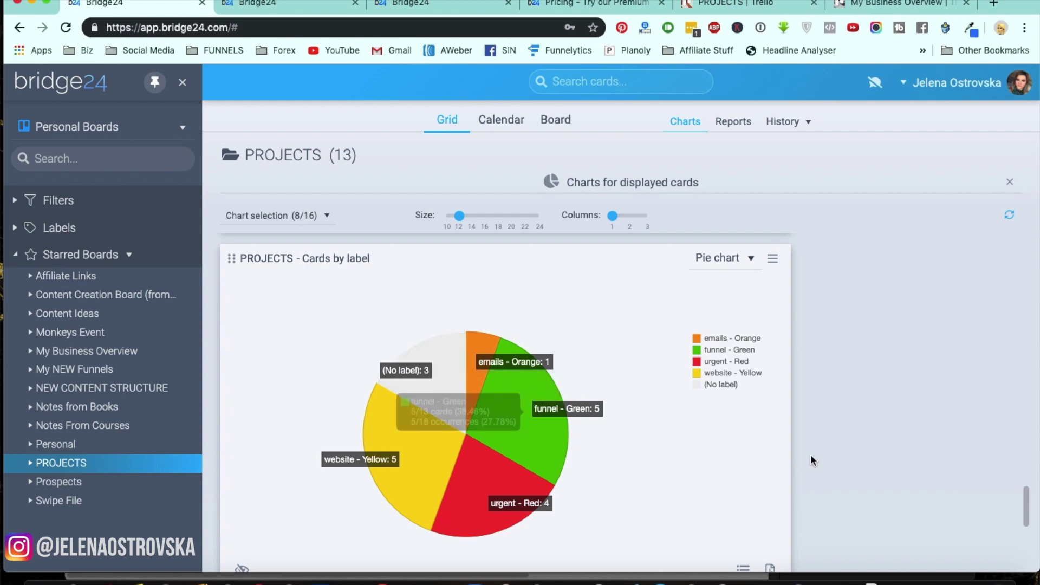
drag(1018, 495, 1026, 494)
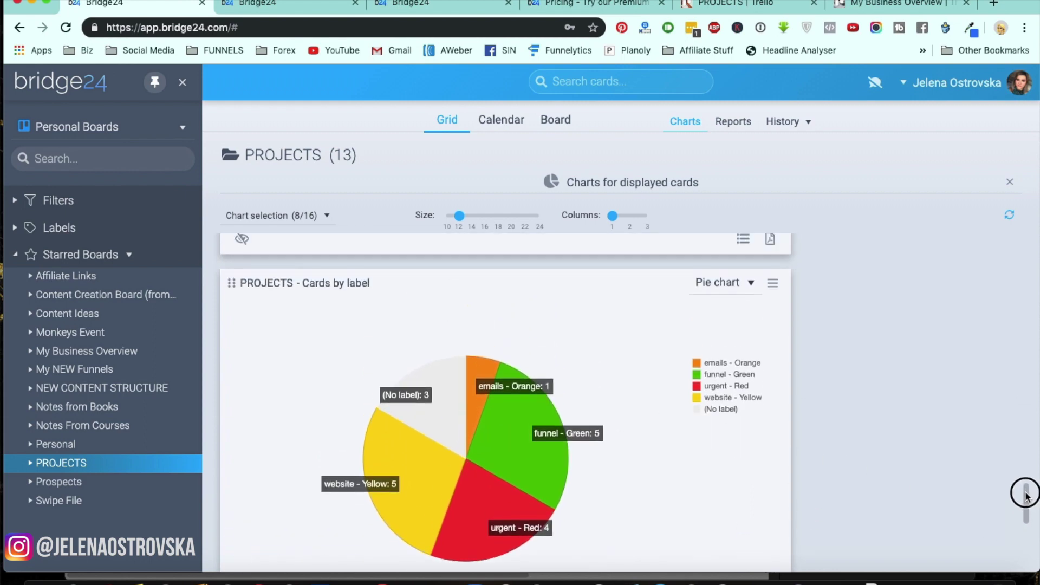
drag(1026, 494, 1018, 561)
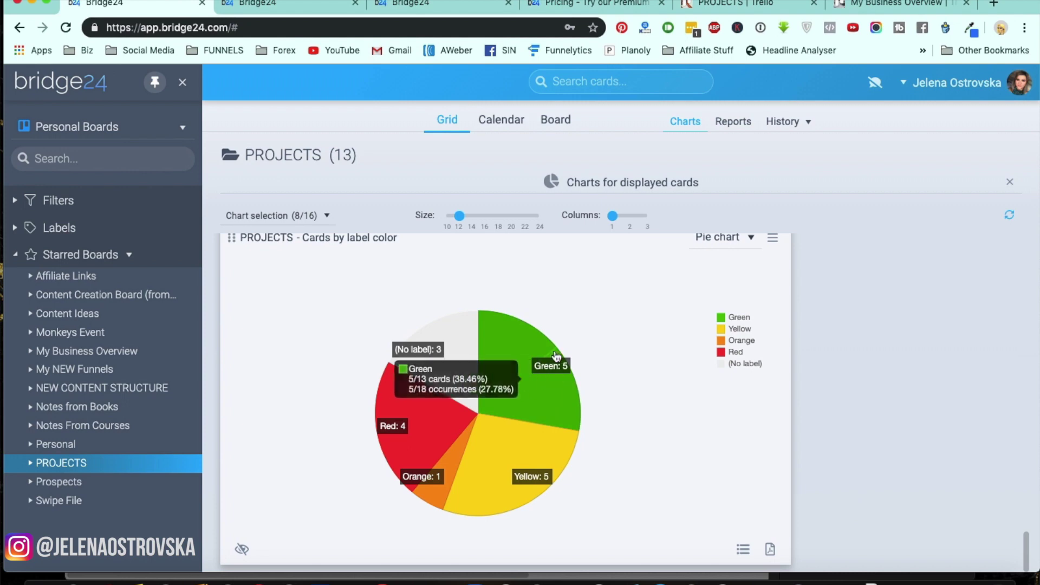
drag(1022, 542, 1025, 414)
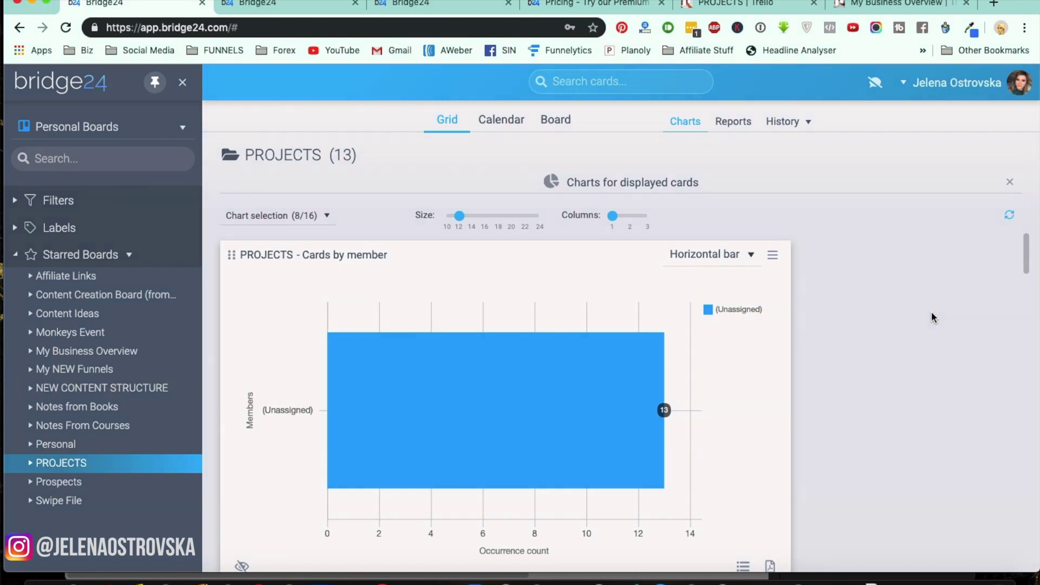
Step: Open the history for the PROJECTS board and sort it by several columns in turn, ending with Date & Time ascending
click(809, 122)
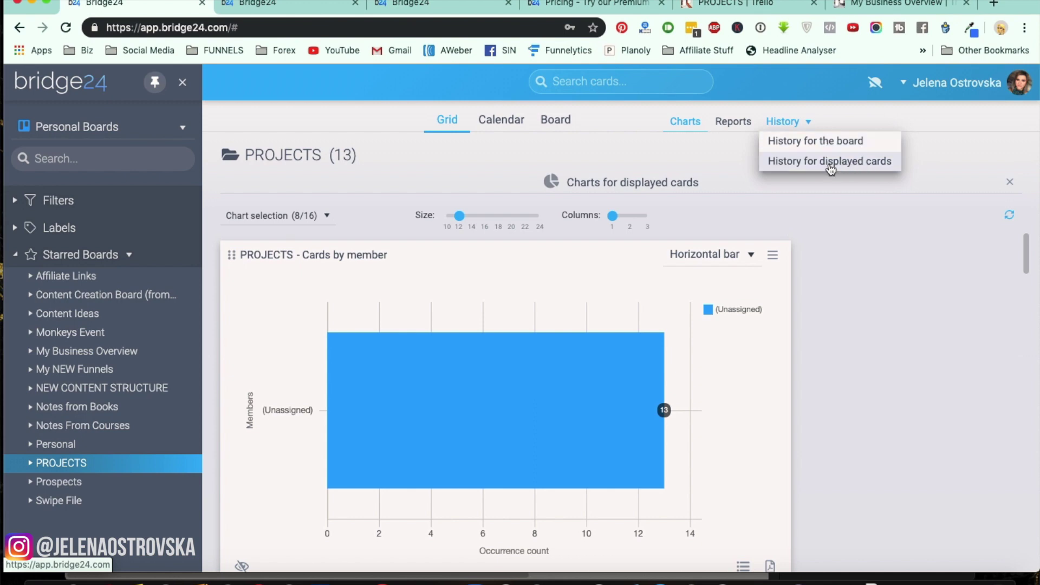
click(832, 145)
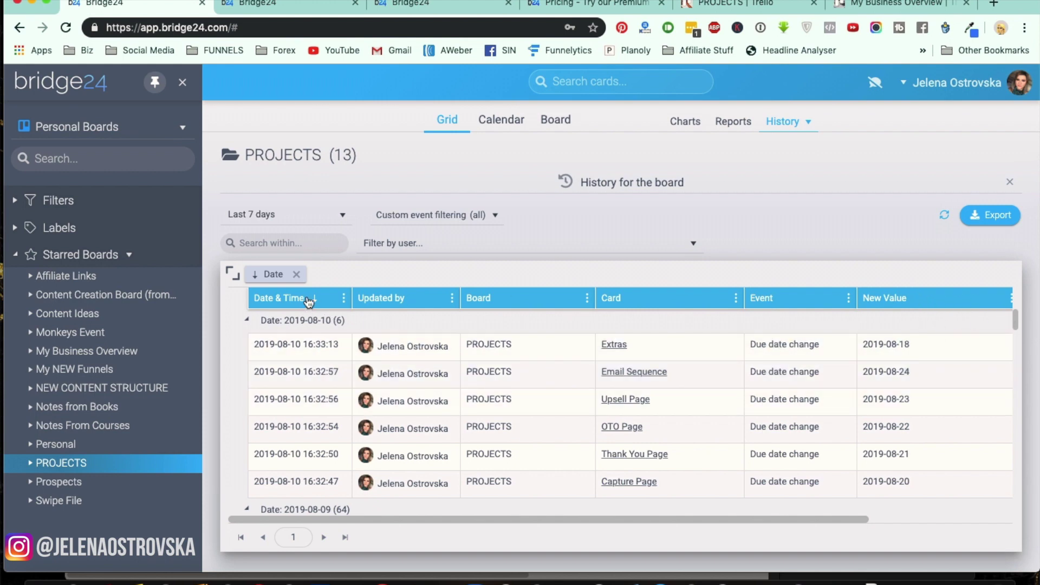
click(517, 300)
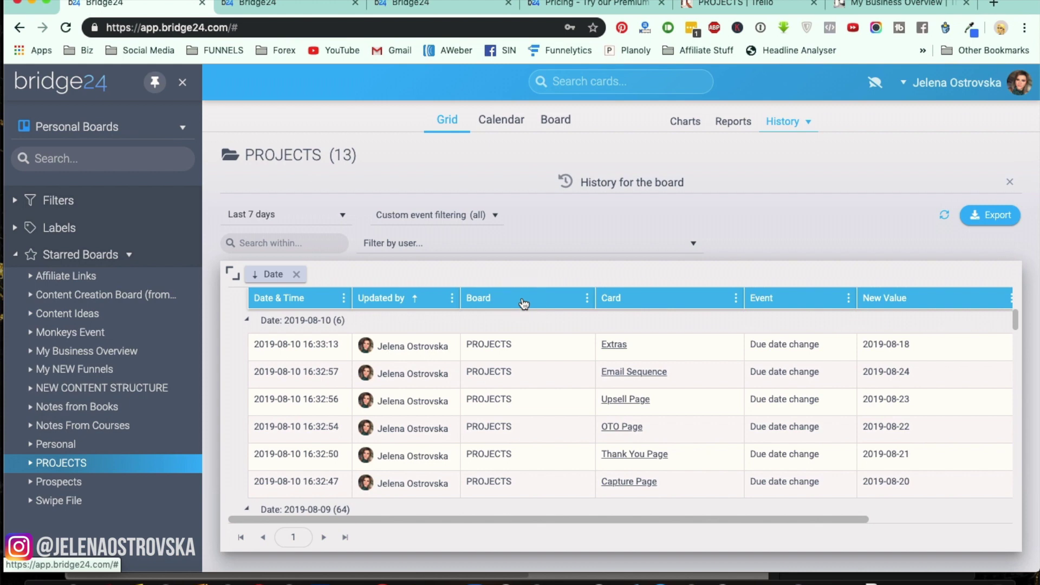
click(674, 303)
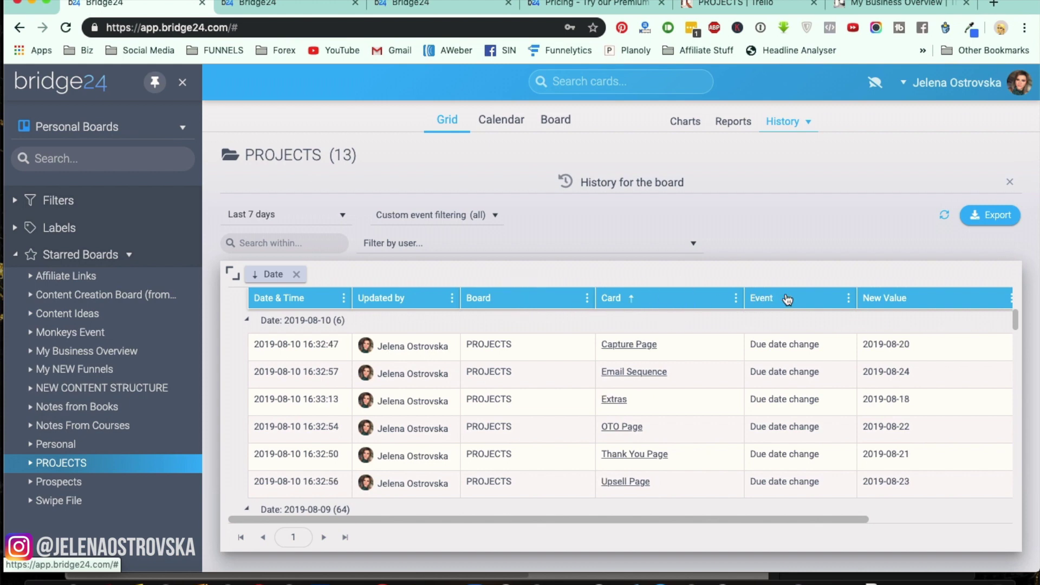
click(899, 301)
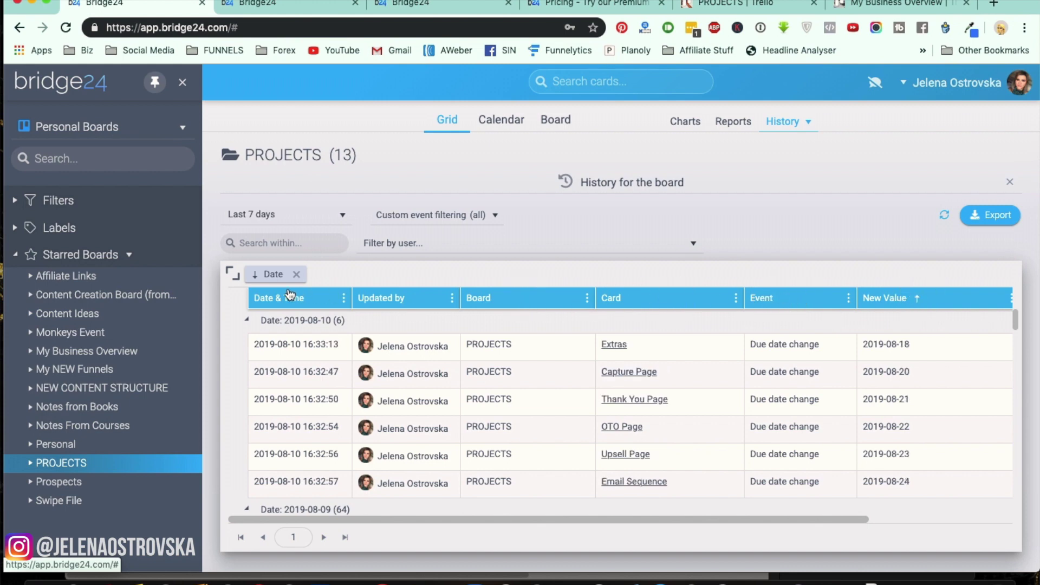
click(307, 298)
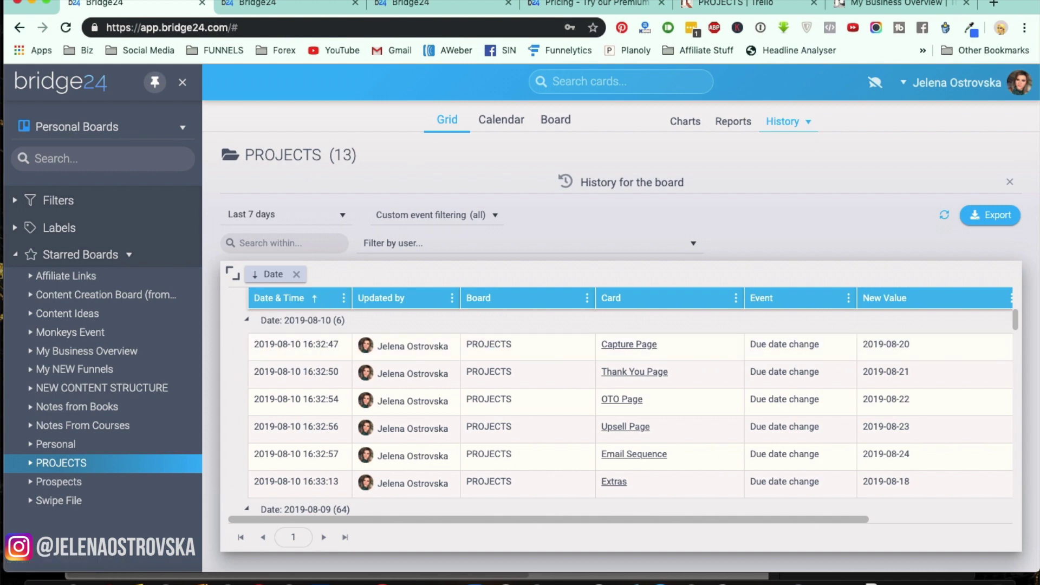
Step: Check the history options for the NEW CONTENT STRUCTURE board and switch to the My Business Overview board
click(398, 3)
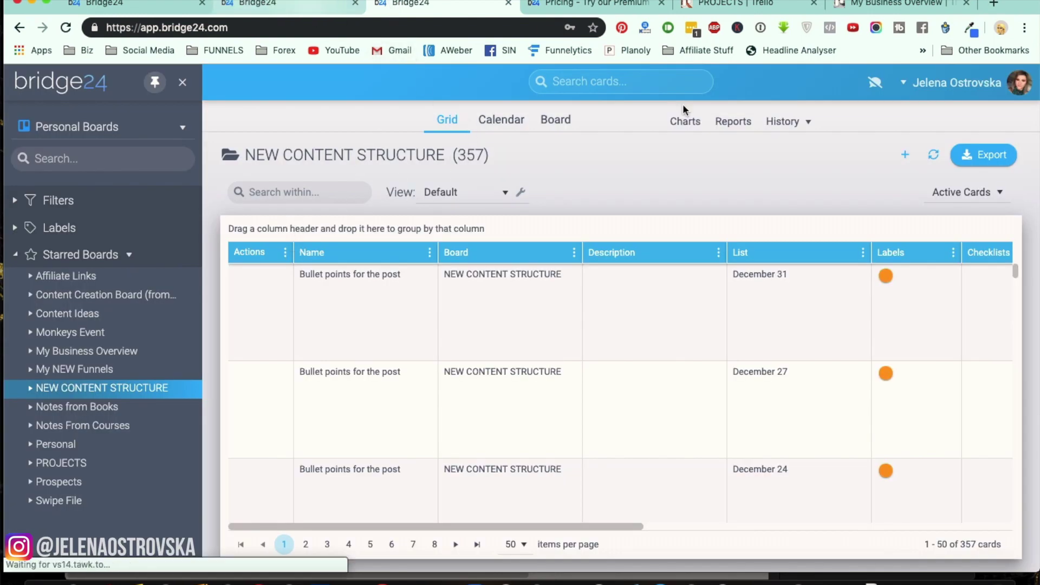
click(788, 124)
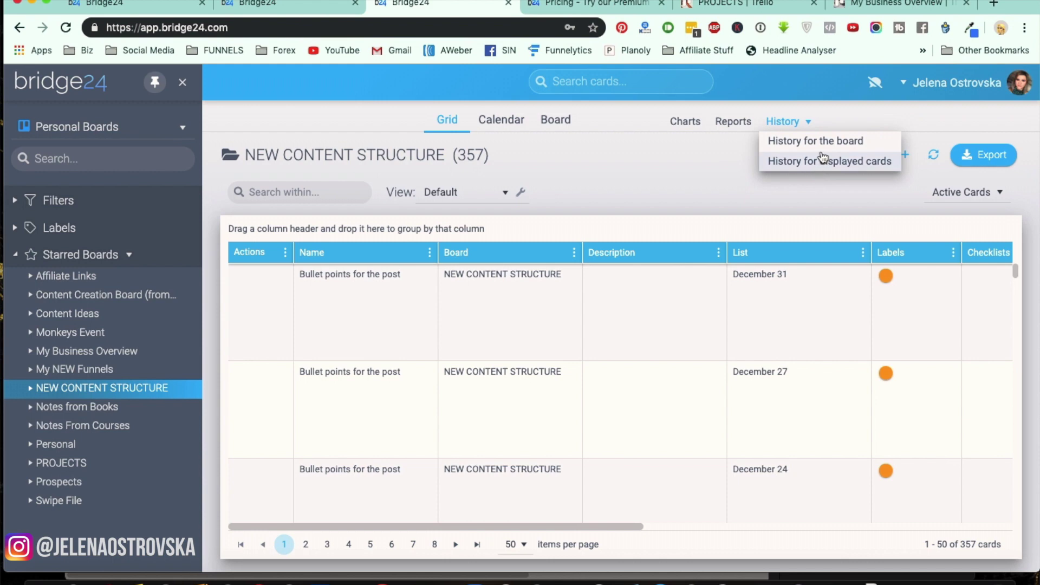
click(287, 4)
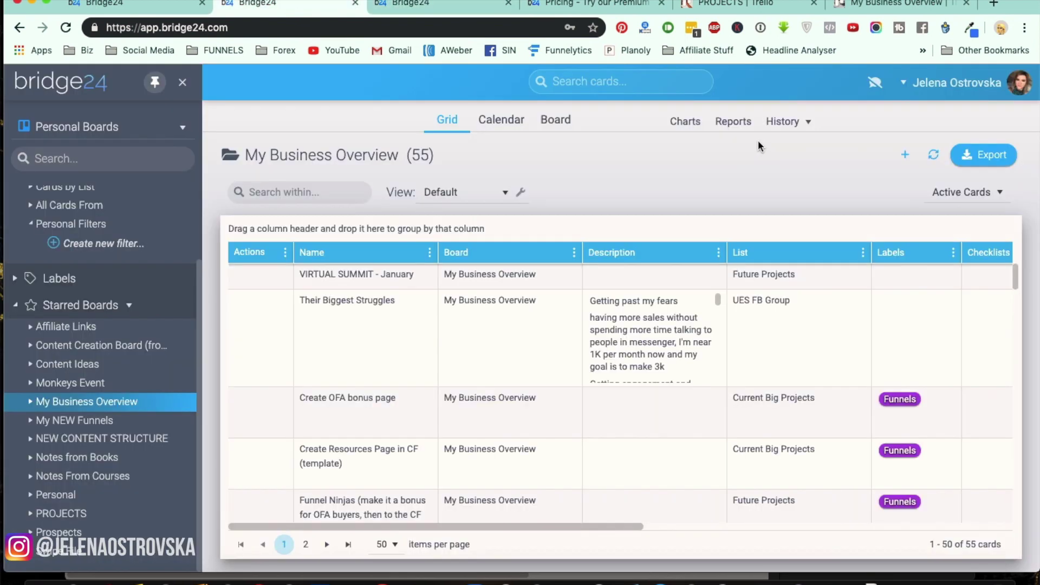
Step: Open the board history for My Business Overview, check the same board in Trello, and return to the history
click(788, 124)
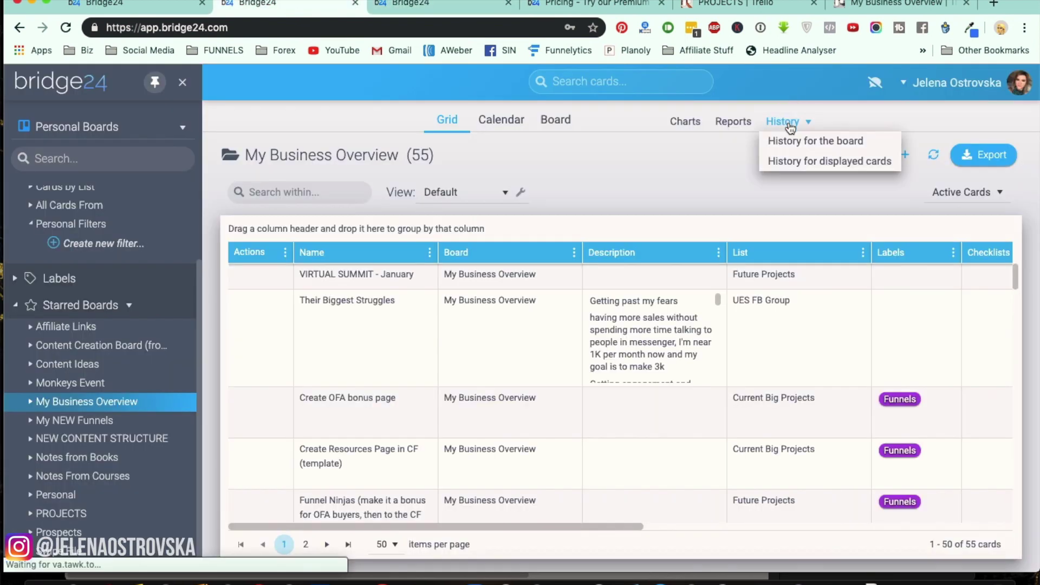
click(812, 141)
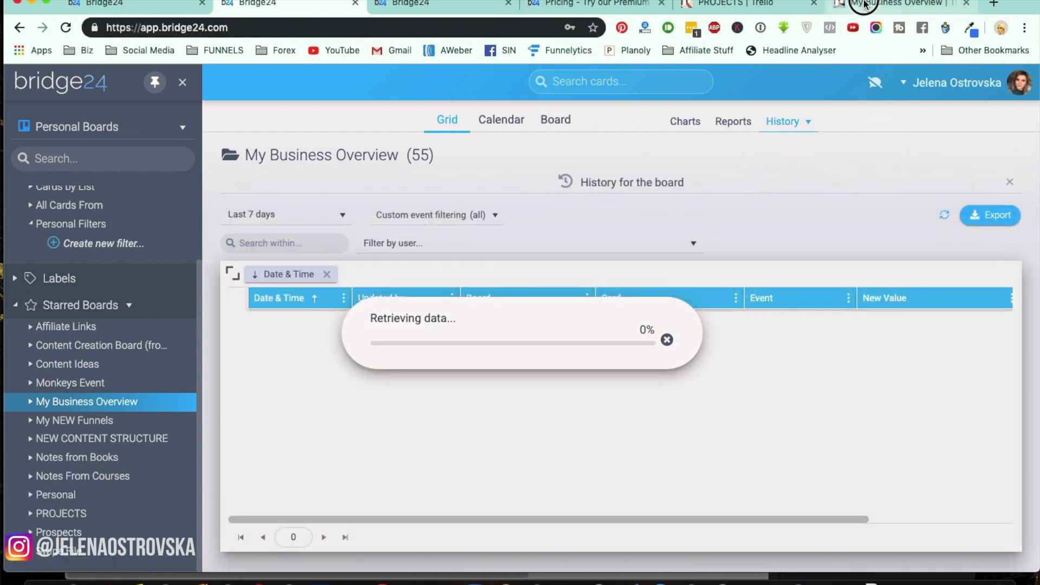
click(865, 5)
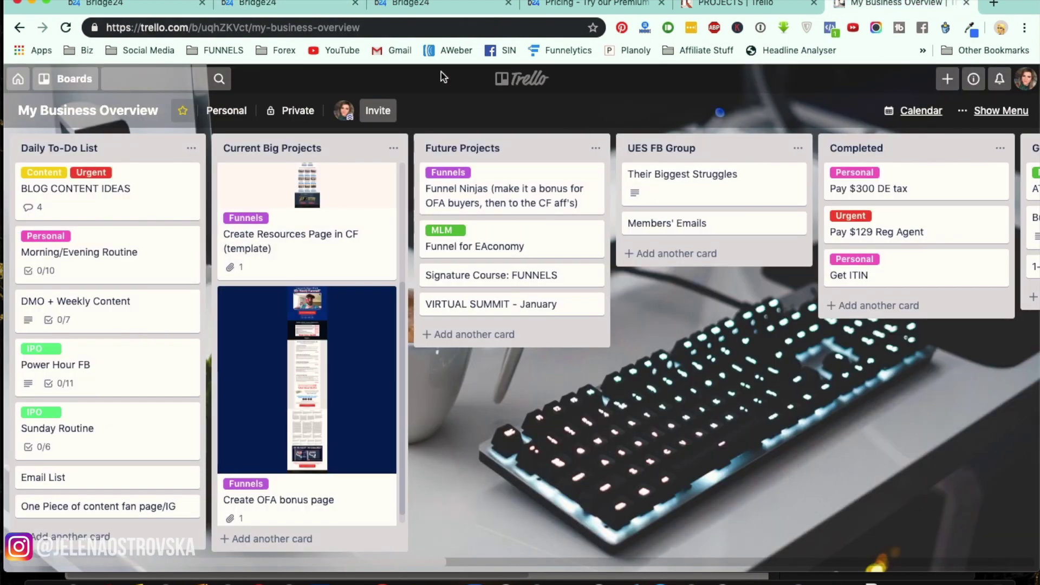
click(292, 5)
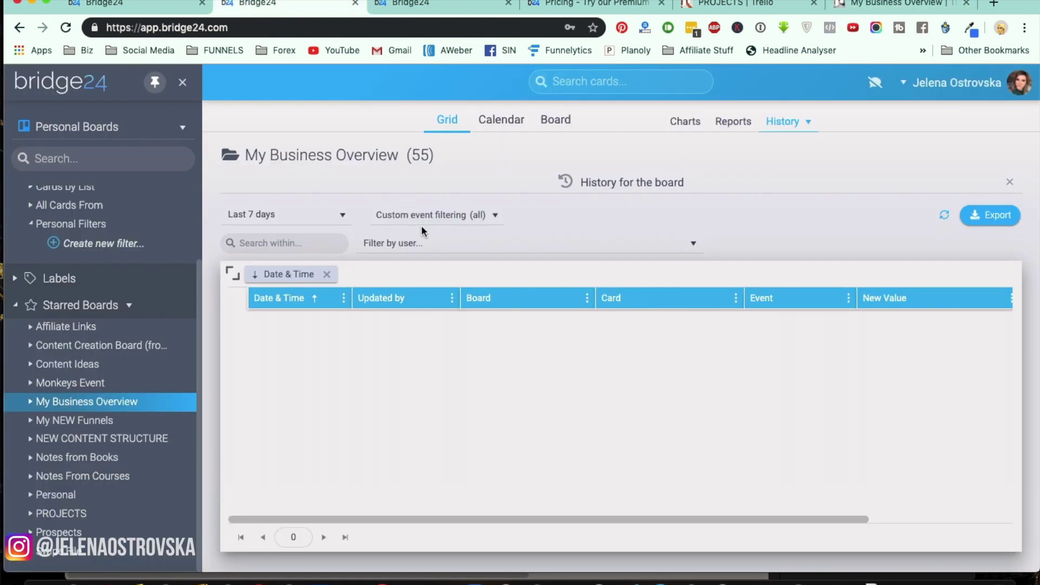
Step: Sort the board history by Date & Time descending, set its period to Last 180 days, and look through the entries
click(327, 304)
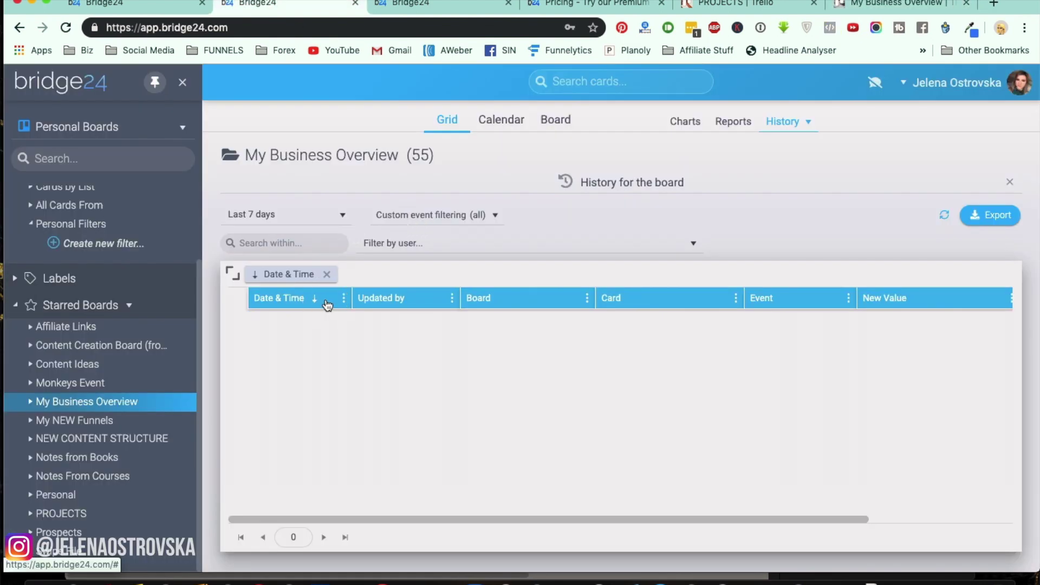
click(321, 226)
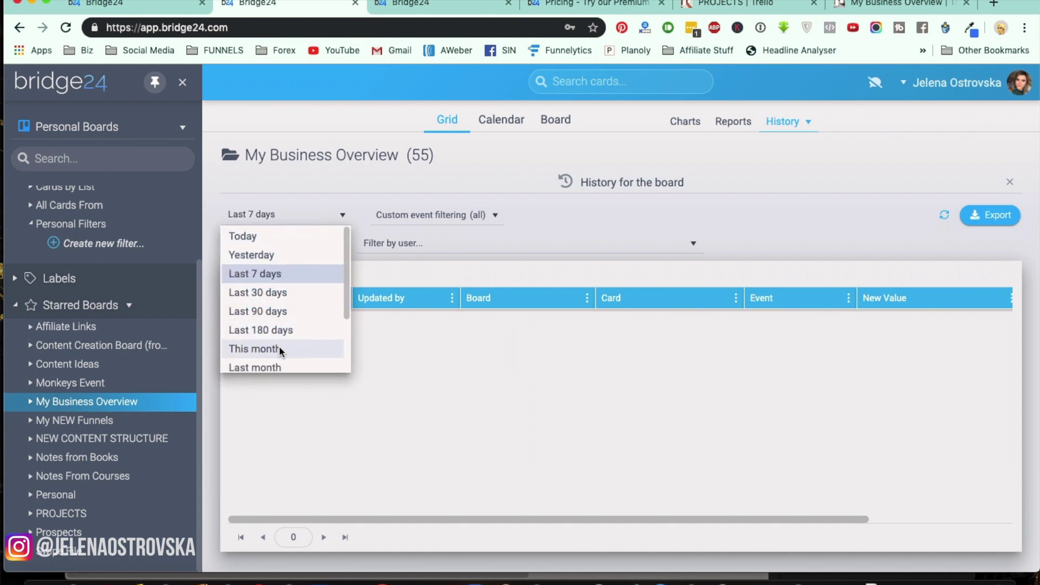
click(278, 330)
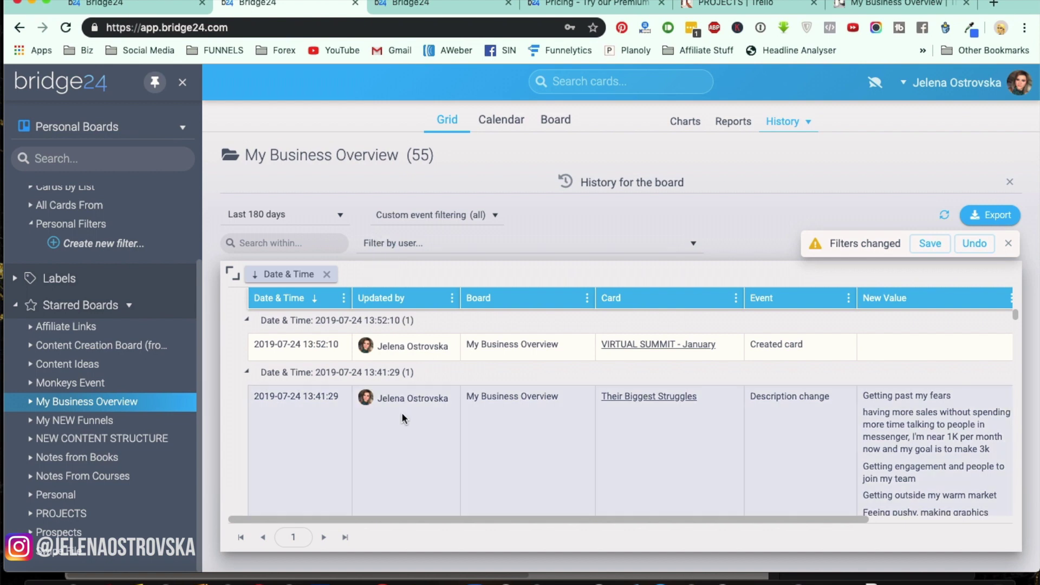
click(1017, 317)
mouse_move(1017, 319)
mouse_down()
mouse_move(1013, 331)
mouse_move(1014, 321)
mouse_up()
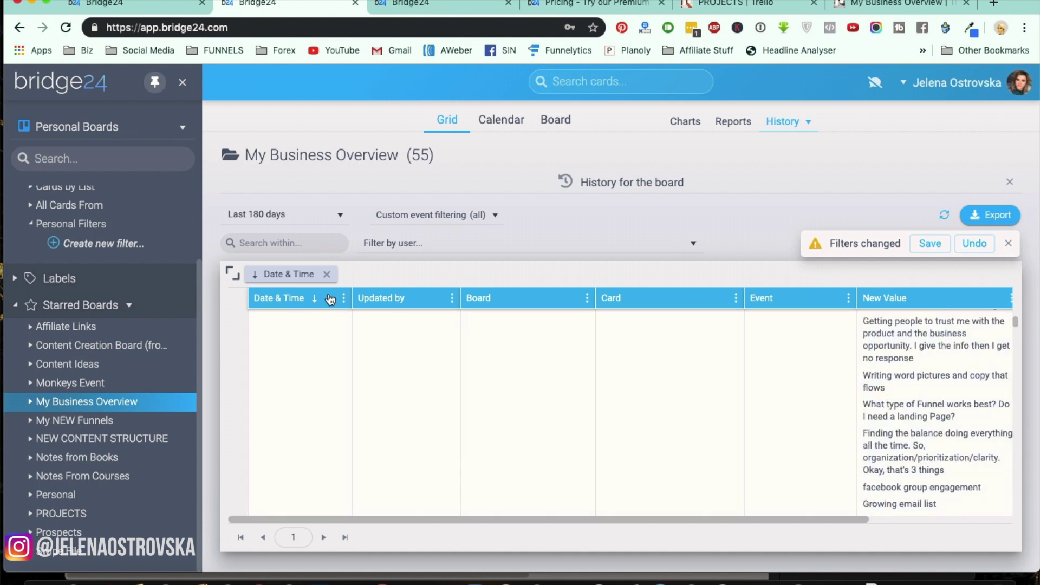
Step: Add the Date column to the history grid and save the changed filters
click(342, 300)
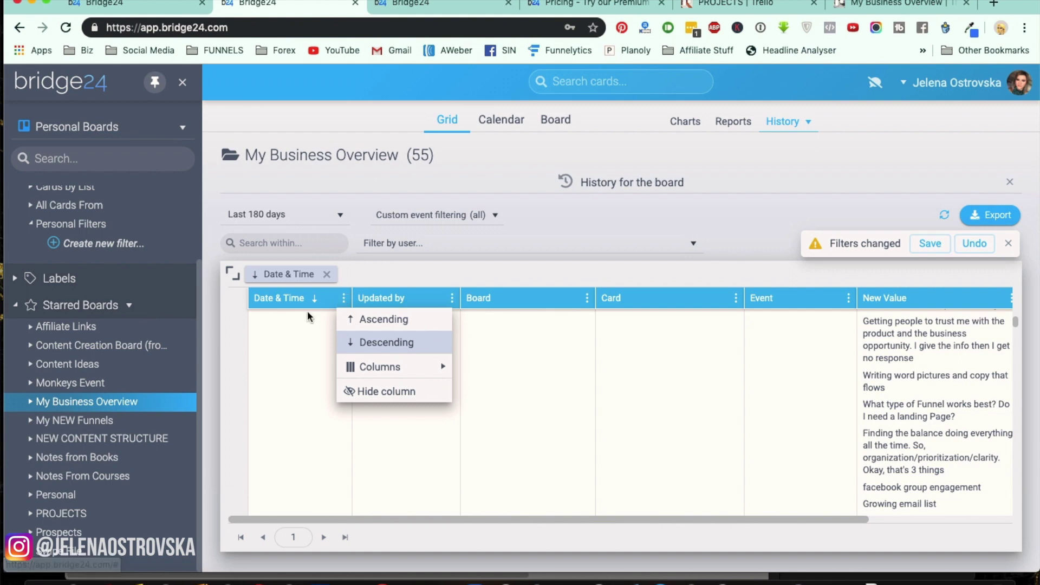
mouse_move(379, 366)
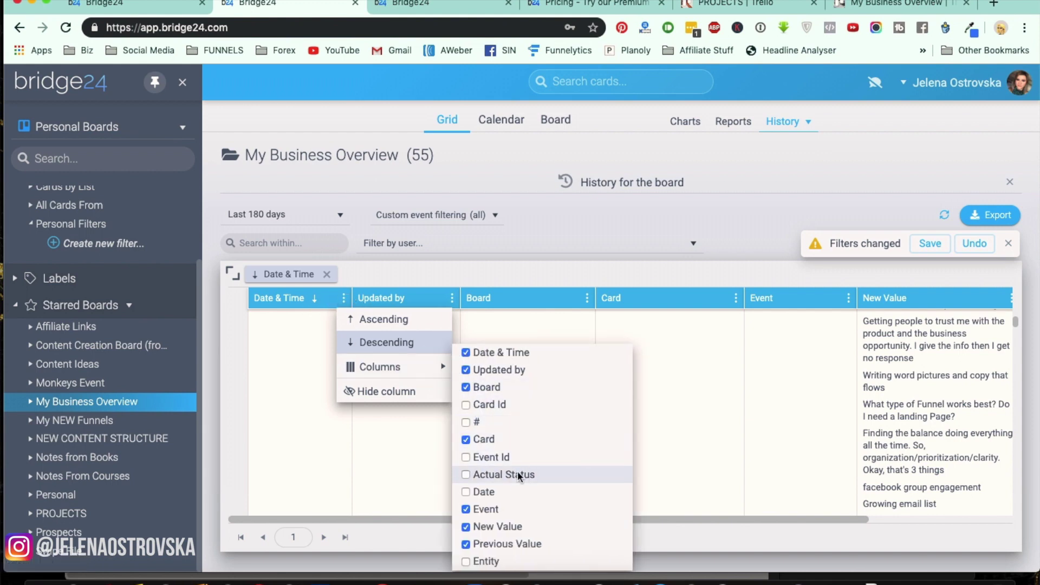
click(493, 493)
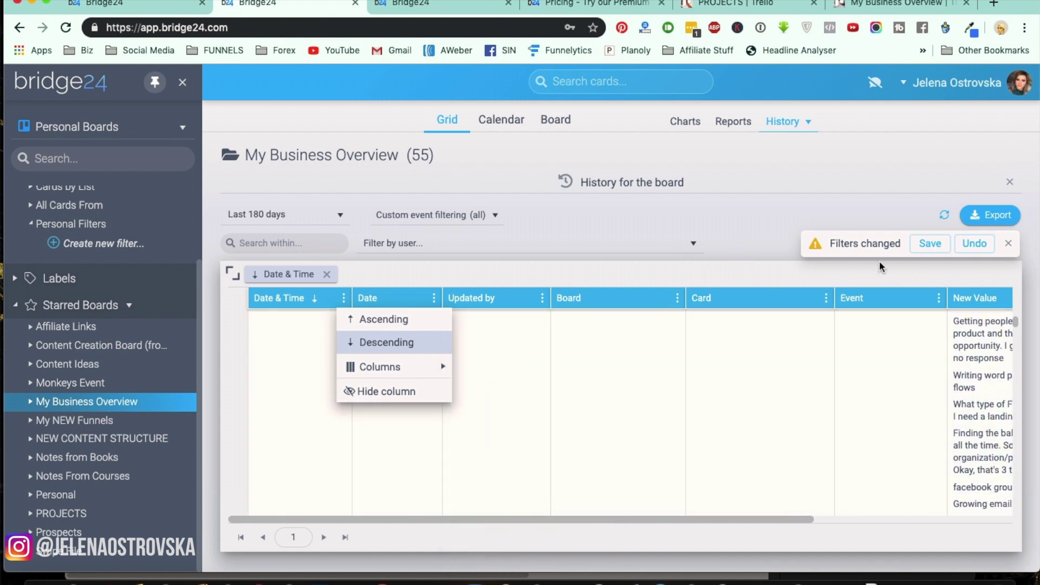
click(930, 244)
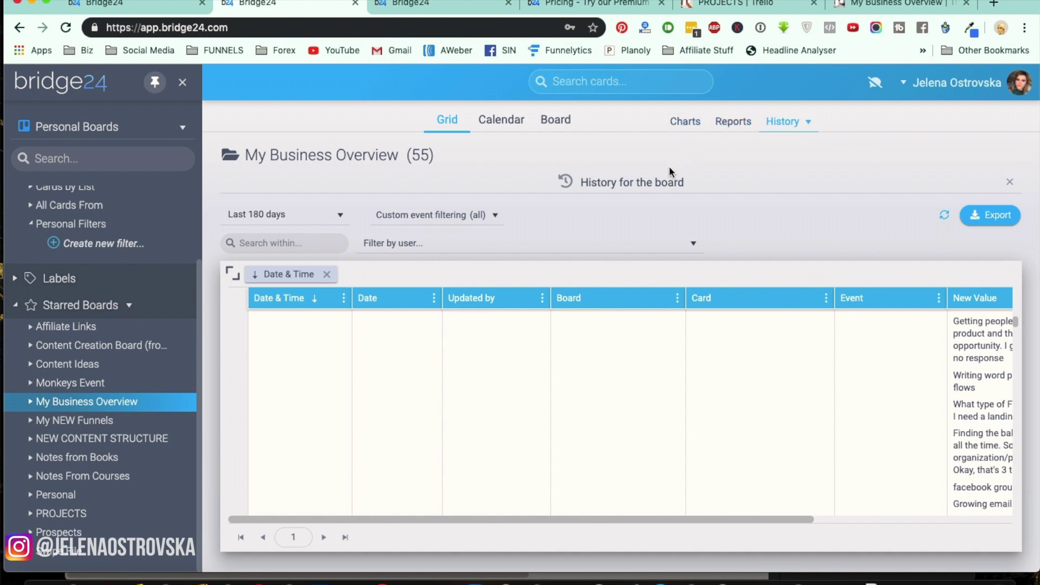
Step: Review the Bridge24 premium prices and supported features by provider, and return to the PROJECTS board history
click(569, 6)
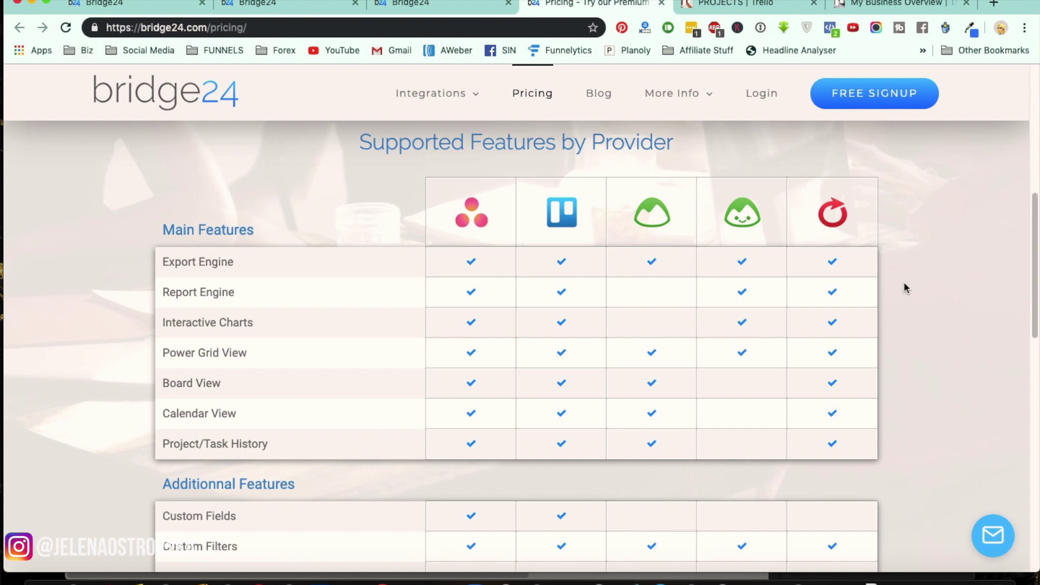
scroll(908, 220, up, 8)
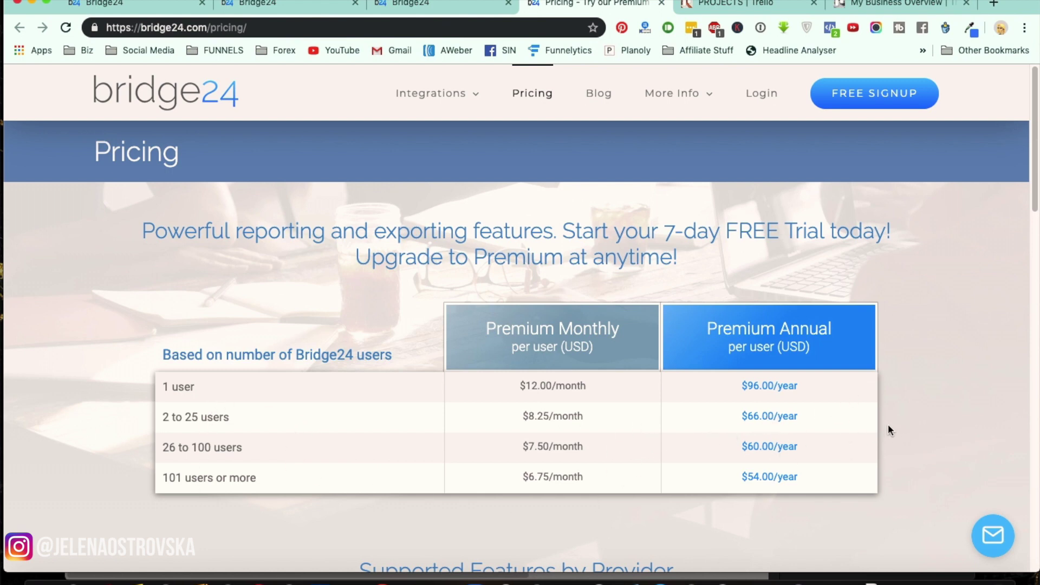
scroll(888, 430, down, 10)
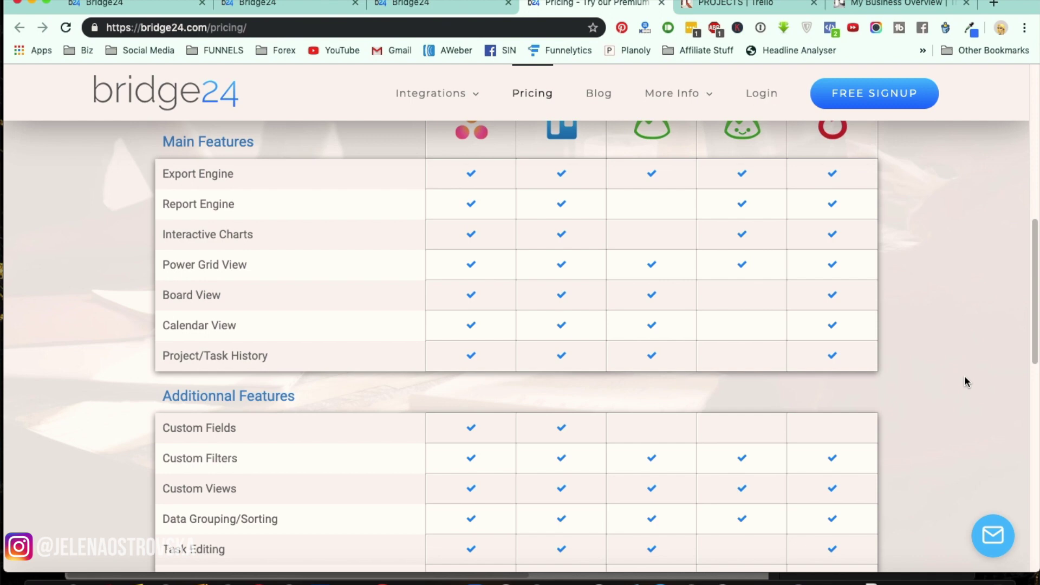
scroll(953, 356, down, 5)
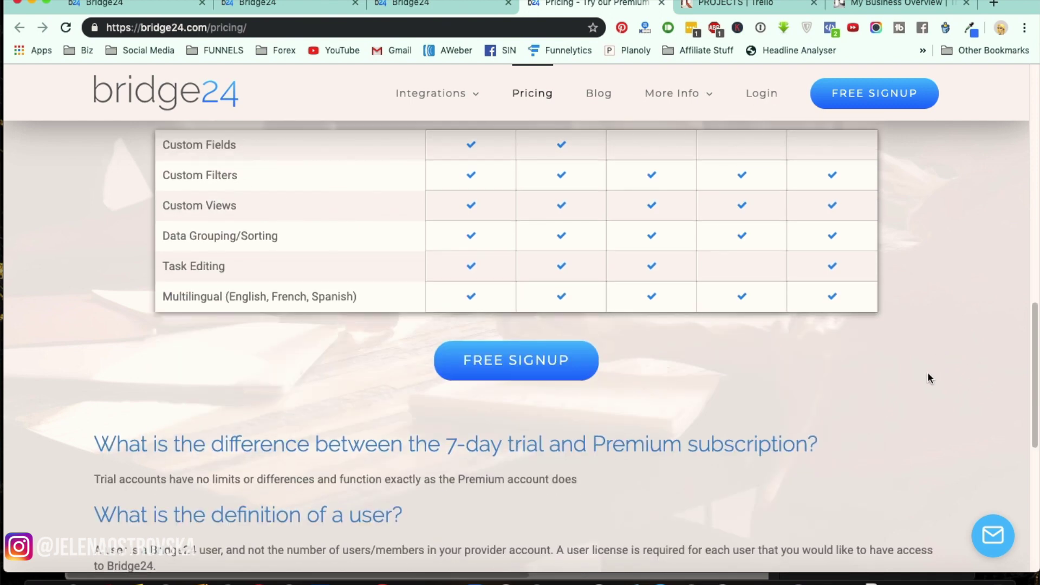
click(184, 4)
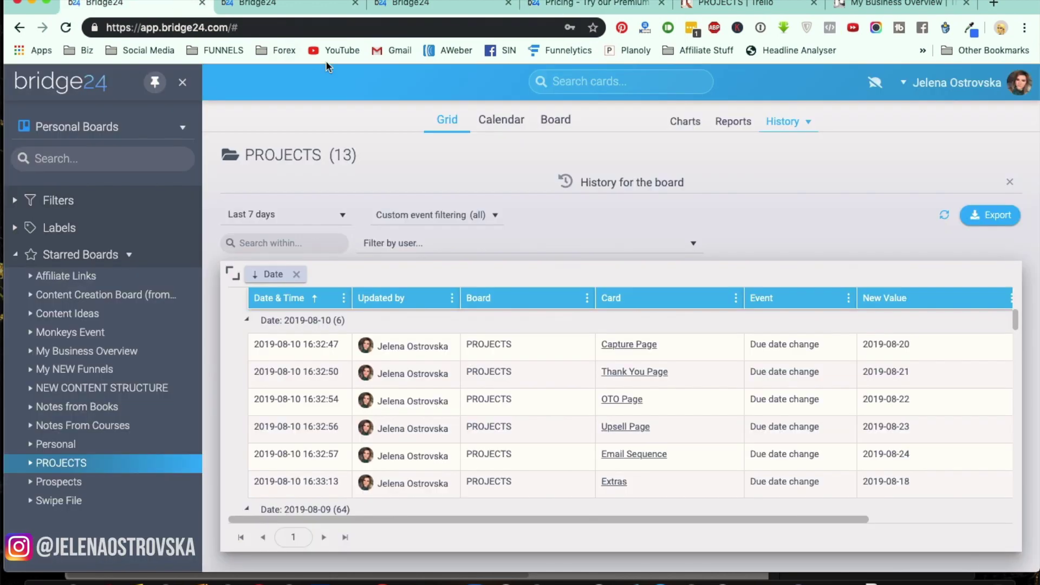